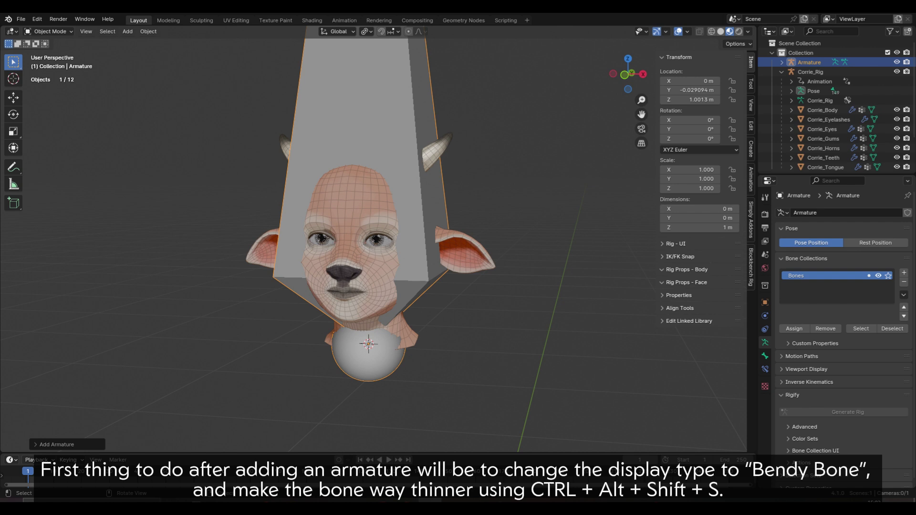
Step: Set the armature's viewport display type to B-Bone
scroll(372, 215, "down", 6)
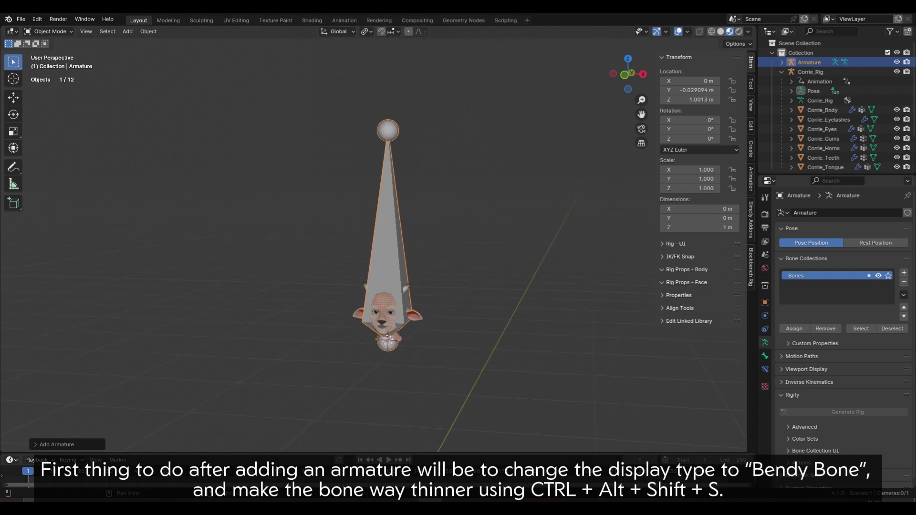
left_click(806, 369)
scroll(840, 334, "down", 3)
left_click(863, 326)
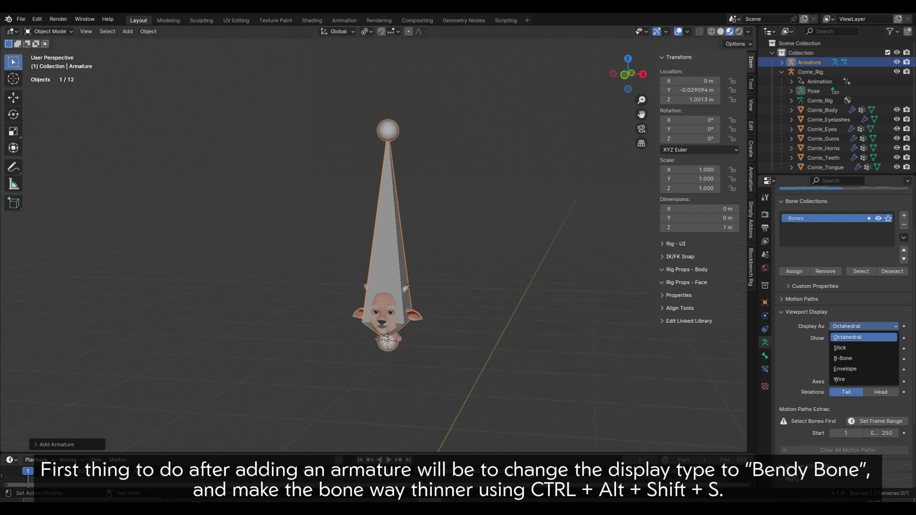
left_click(842, 358)
scroll(388, 229, "up", 1)
Step: Enter Edit Mode on the armature and scale the bone's B-Bone display size down to a thin stick
key("Tab")
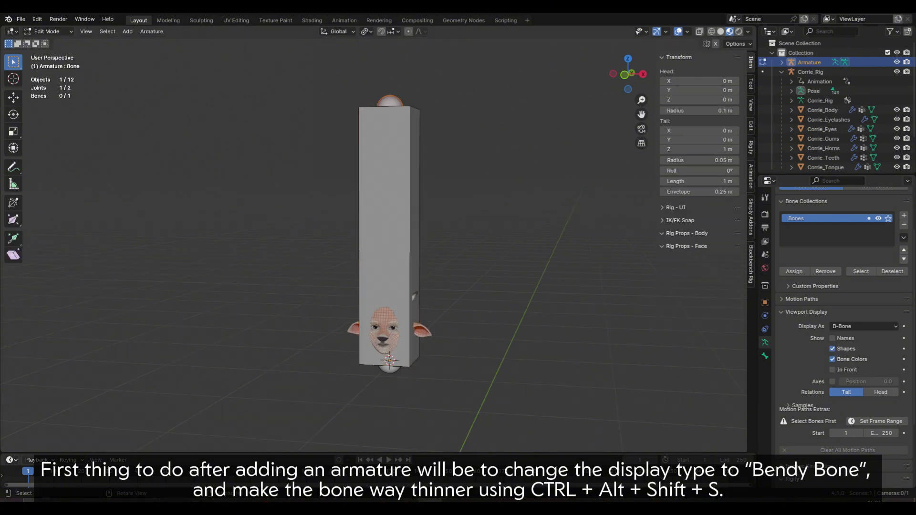
key("a")
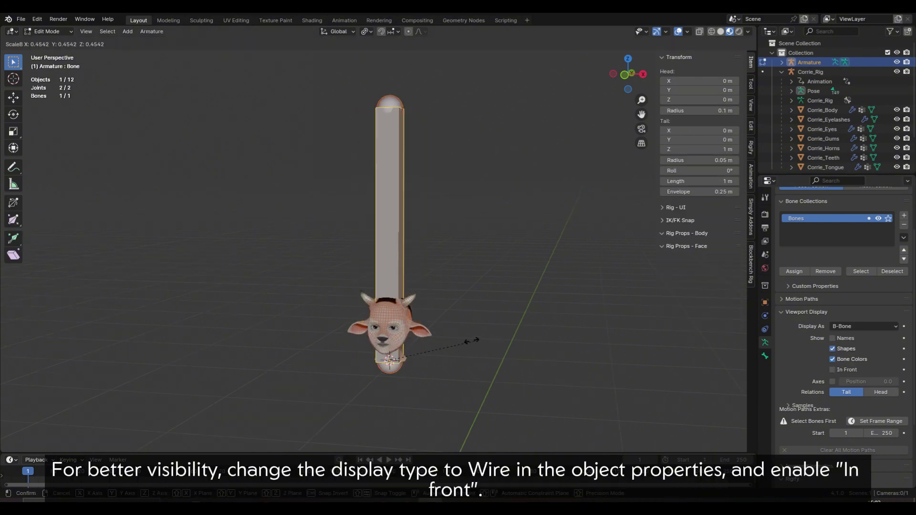
left_click(425, 356)
key("ctrl+alt+shift+s")
left_click(483, 356)
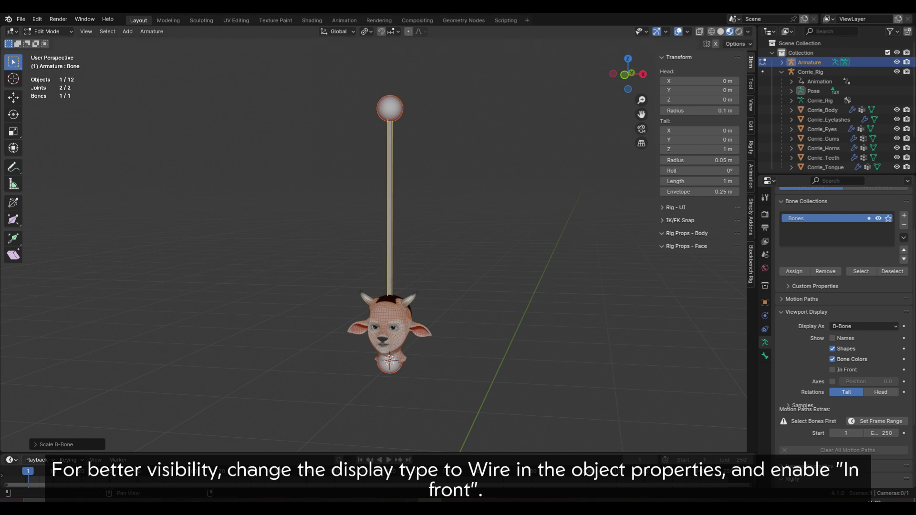
Step: Set the armature object's viewport display to Wire and enable In Front
left_click(765, 302)
left_click(807, 415)
scroll(806, 415, "down", 1)
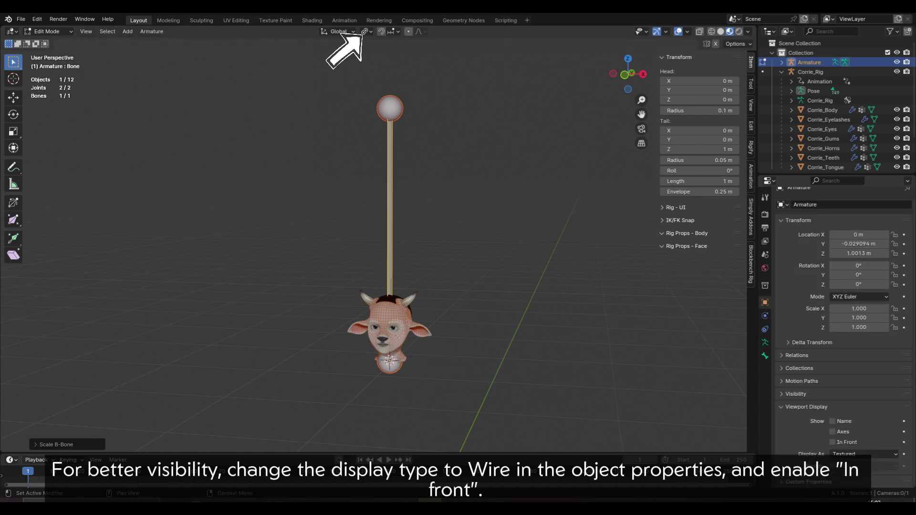
left_click(865, 453)
left_click(859, 473)
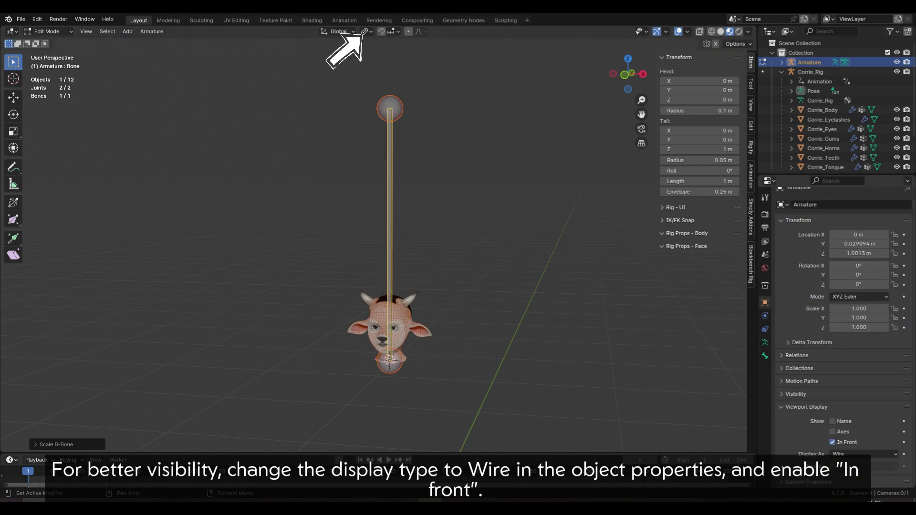
Step: Scale the bone down to a length of about 0.053 m
key("s")
left_click(404, 326)
middle_click_drag(404, 326, 405, 320)
middle_click_drag(406, 319, 400, 279, "shift")
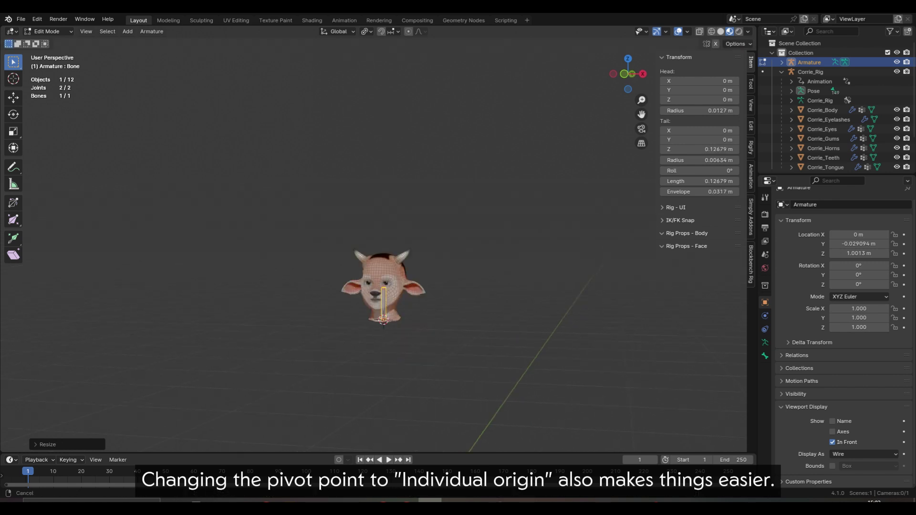
scroll(386, 284, "up", 7)
key("s")
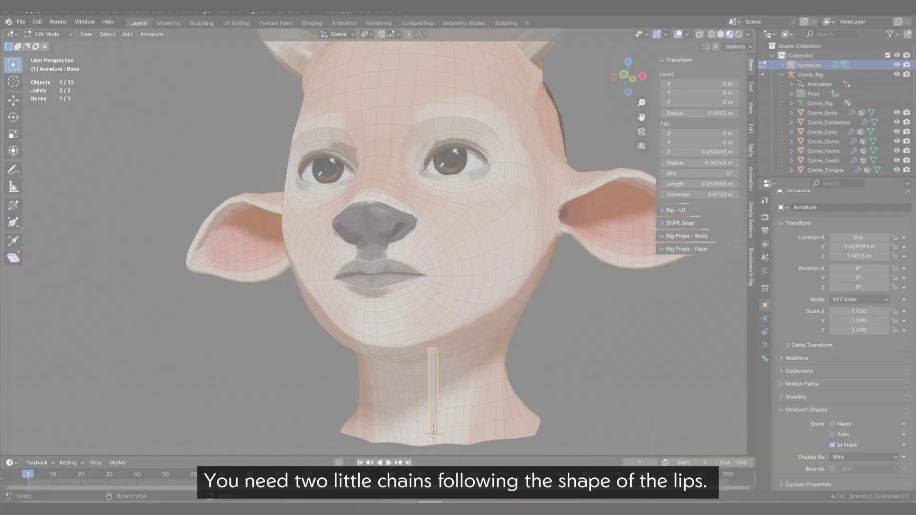
Step: Turn on snapping, move the bone's base to the middle of the upper lip, and set its head and tail X to 0 m
left_click(392, 31)
left_click(392, 113)
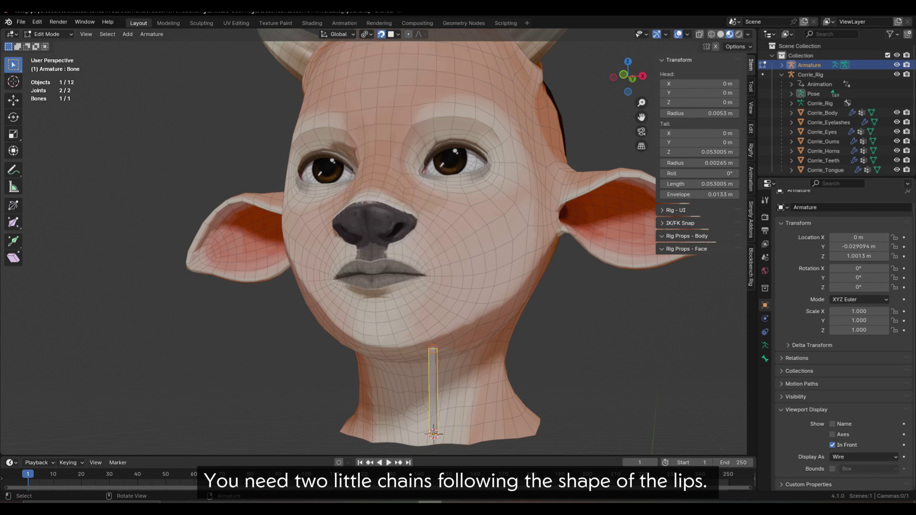
scroll(374, 242, "up", 5)
key("g")
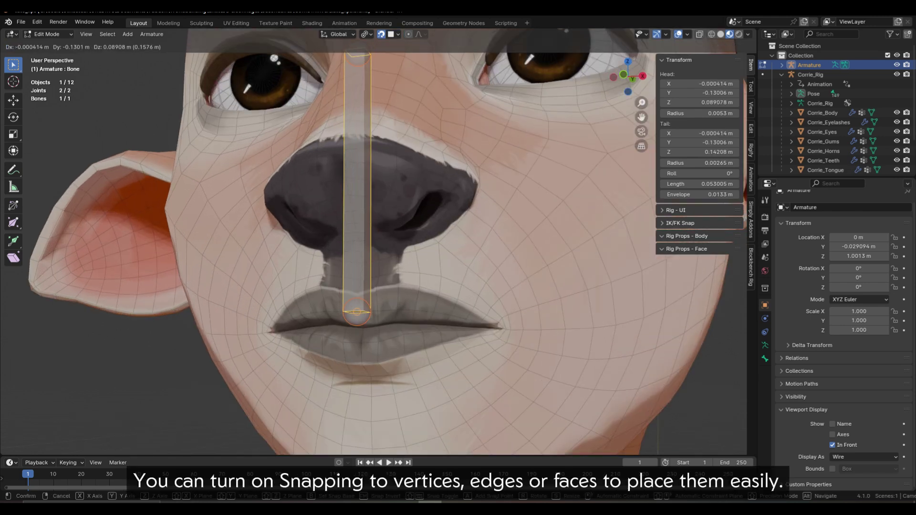
left_click(357, 312)
left_click(700, 84)
type("0")
key("Return")
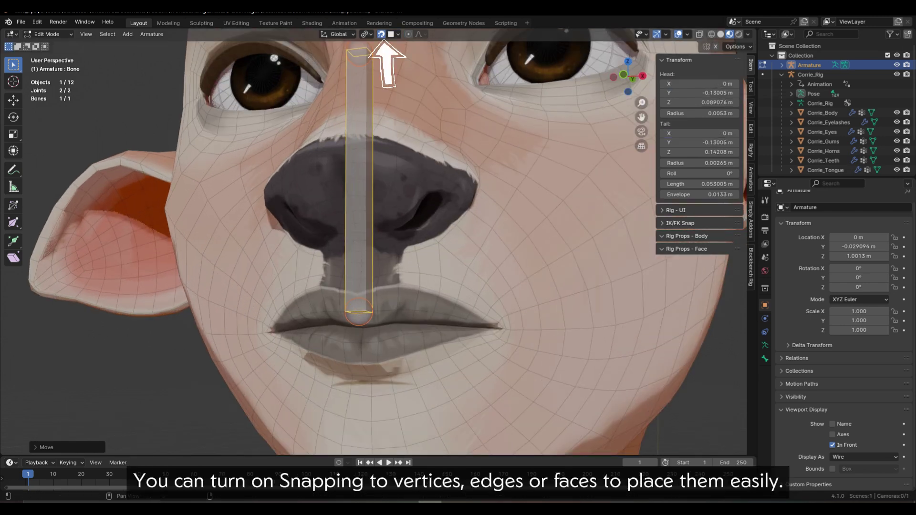
Step: Snap the bone's tail sideways along the upper lip for a length of about 0.011 m and thin its B-Bone display
left_click(358, 54)
key("g")
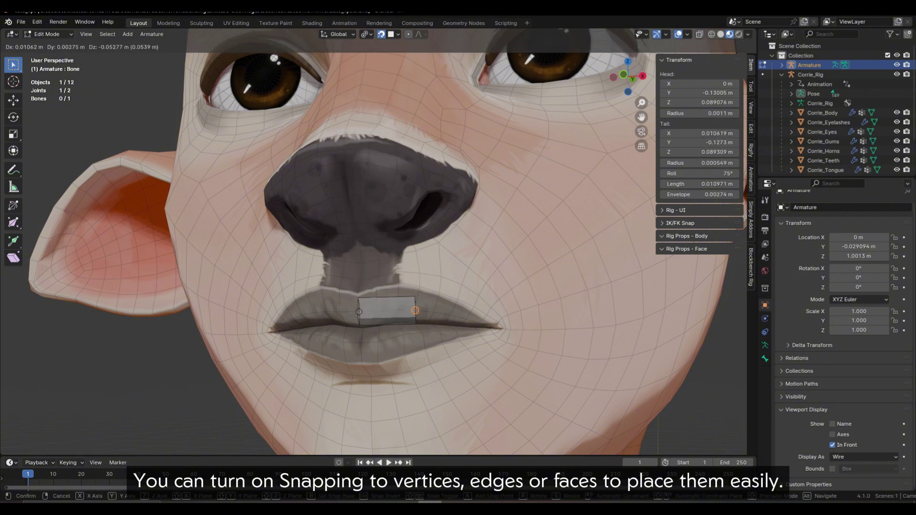
left_click(416, 310)
left_click(393, 311)
key("ctrl+alt+s")
left_click(402, 310)
left_click(415, 311)
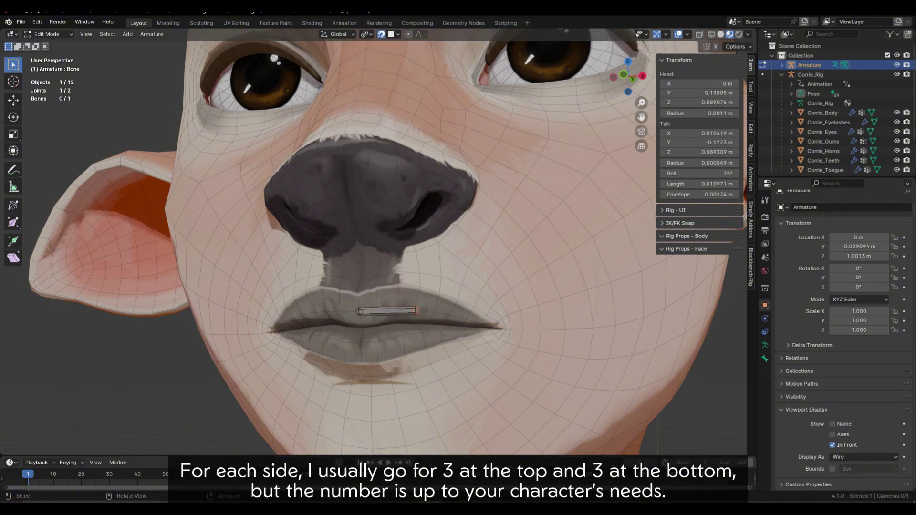
key("g")
left_click(412, 310)
Step: Extrude two more bones along the upper lip to the mouth corner, completing a three-bone top chain
key("e")
key("Return")
key("e")
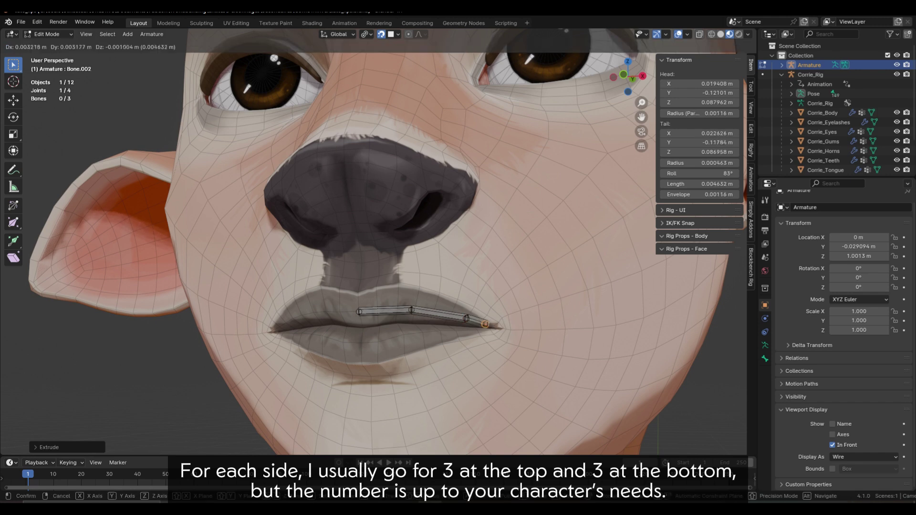
key("Return")
Step: Extrude three bones from the mouth corner back along the lower lip to its middle
key("e")
key("Return")
key("e")
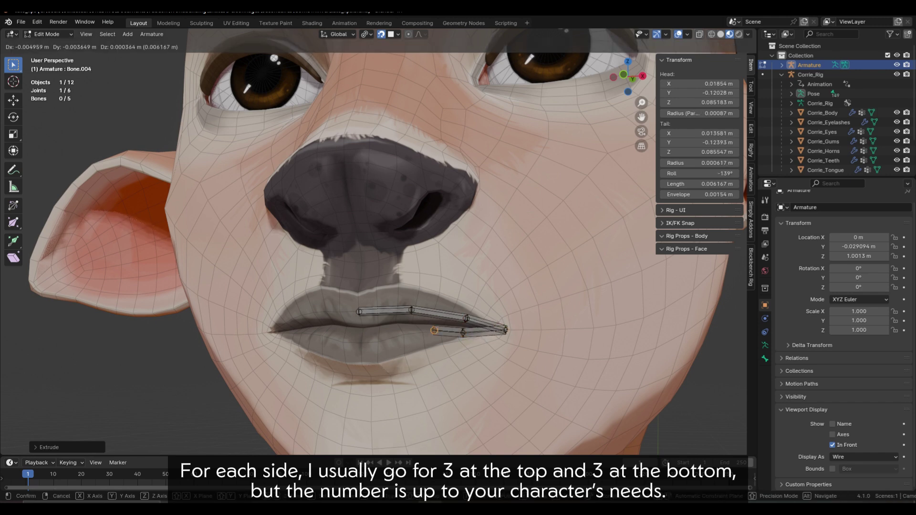
key("Return")
key("e")
key("Return")
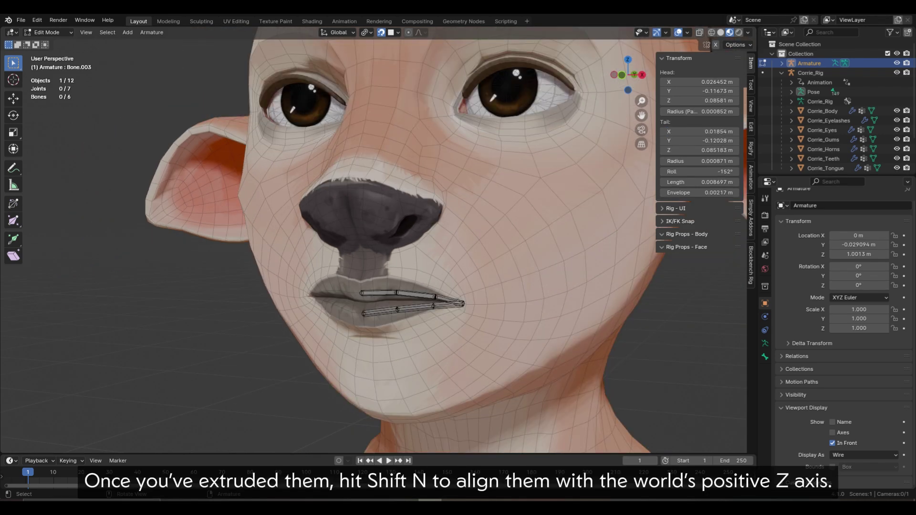
Step: Recalculate the roll of all lip bones to the Global +Z Axis
key("a")
key("shift+n")
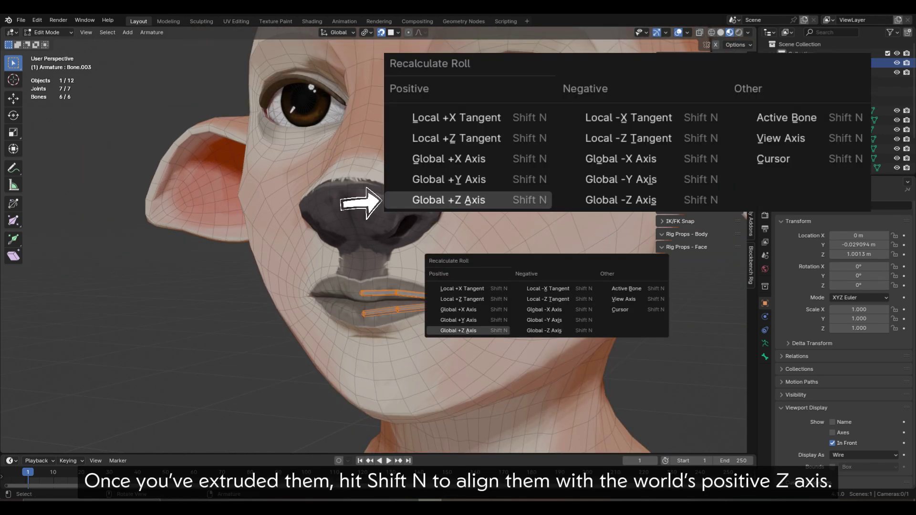
left_click(458, 331)
scroll(458, 331, "up", 3)
middle_click_drag(458, 331, 436, 307)
Step: Enable the armature's bone axes display and inspect the lip bones' orientation from the side
left_click(765, 344)
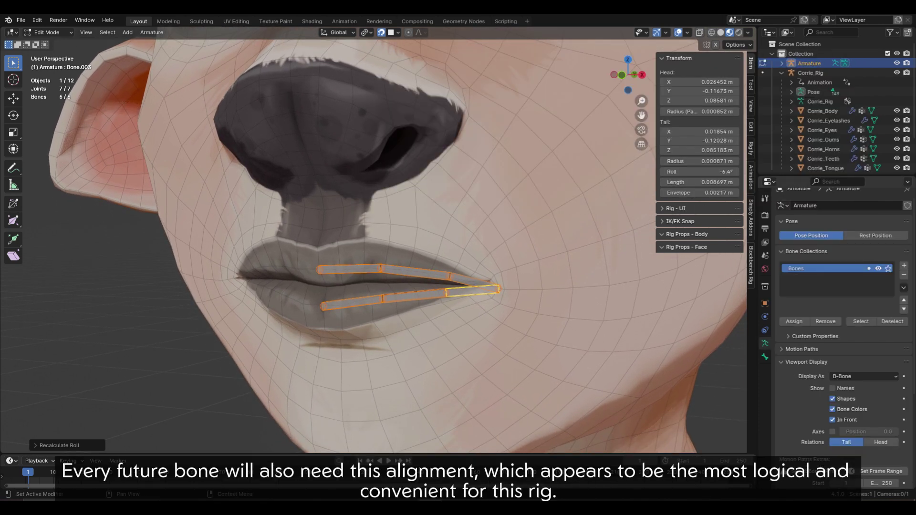
left_click(832, 432)
middle_click_drag(515, 330, 474, 330)
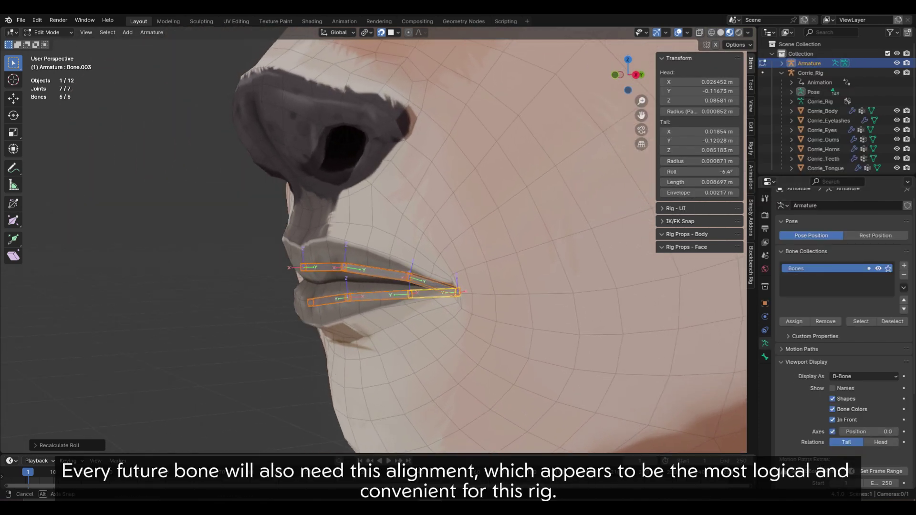
middle_click_drag(353, 286, 239, 286)
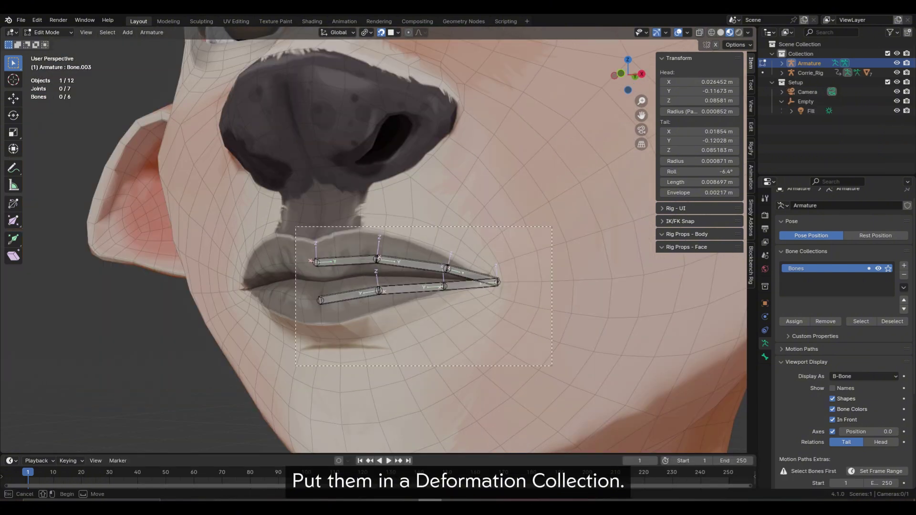
Step: Move all six lip bones to a new bone collection named DEF-Lips
key("a")
key("m")
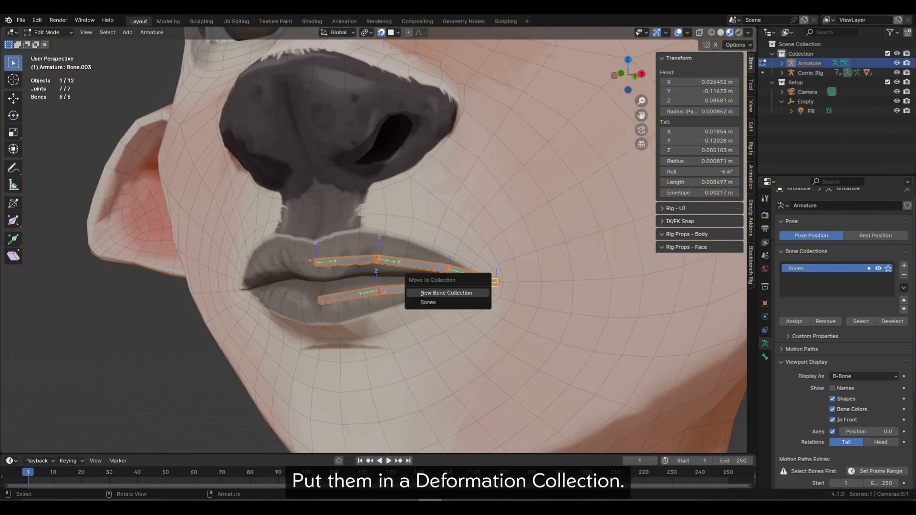
key("Return")
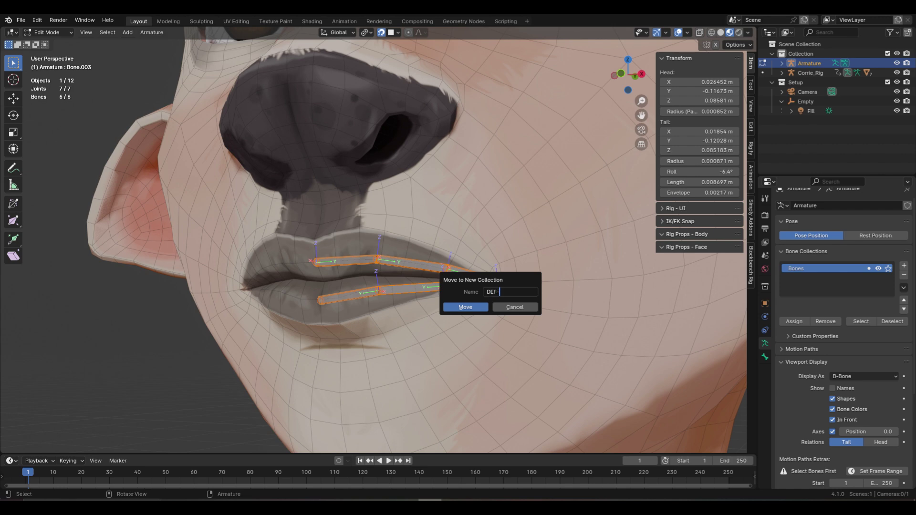
left_click(466, 307)
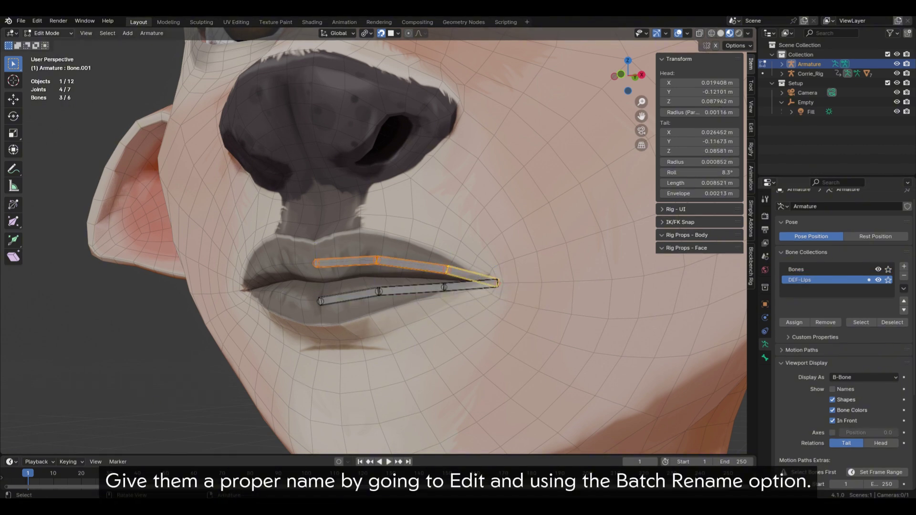
Step: Batch rename the three selected upper lip bones to DEF-Lip-Top.L, using Set Name with the New method for Bones
left_click(37, 21)
left_click(63, 118)
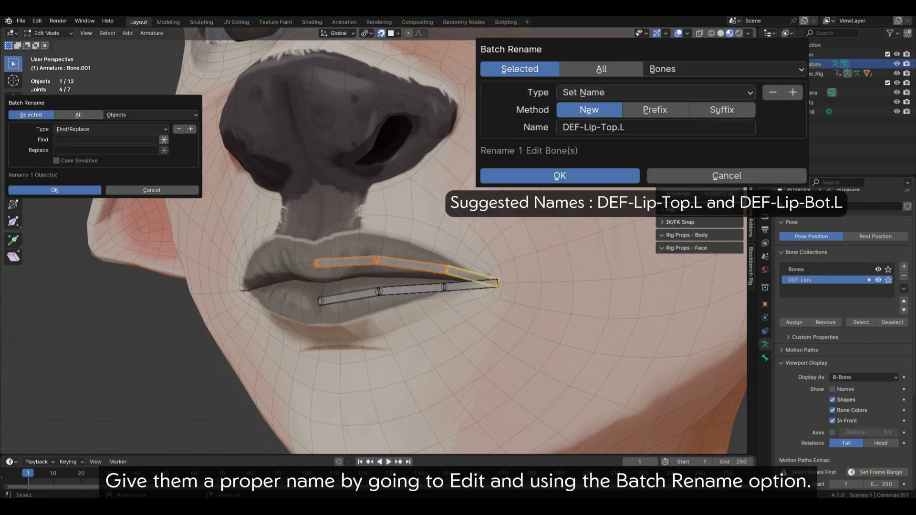
left_click(151, 115)
left_click(191, 174)
left_click(111, 129)
left_click(86, 150)
left_click(111, 150)
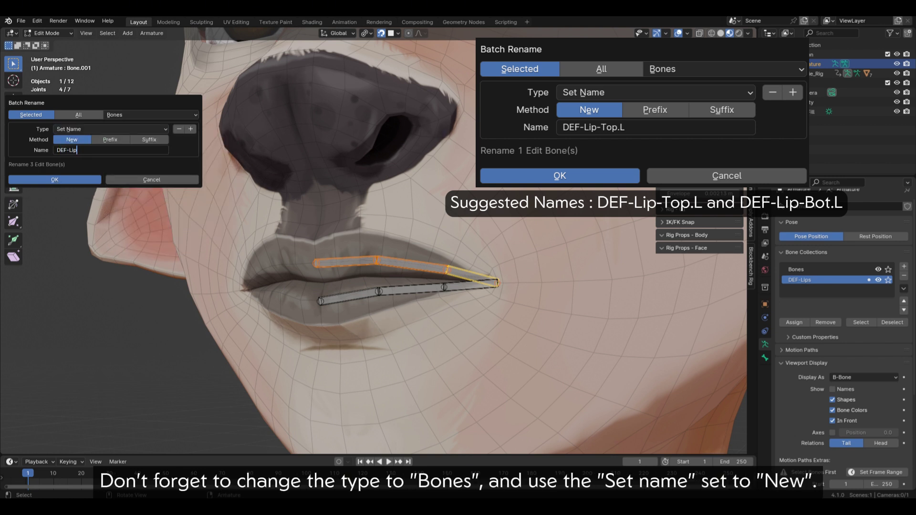
key("Return")
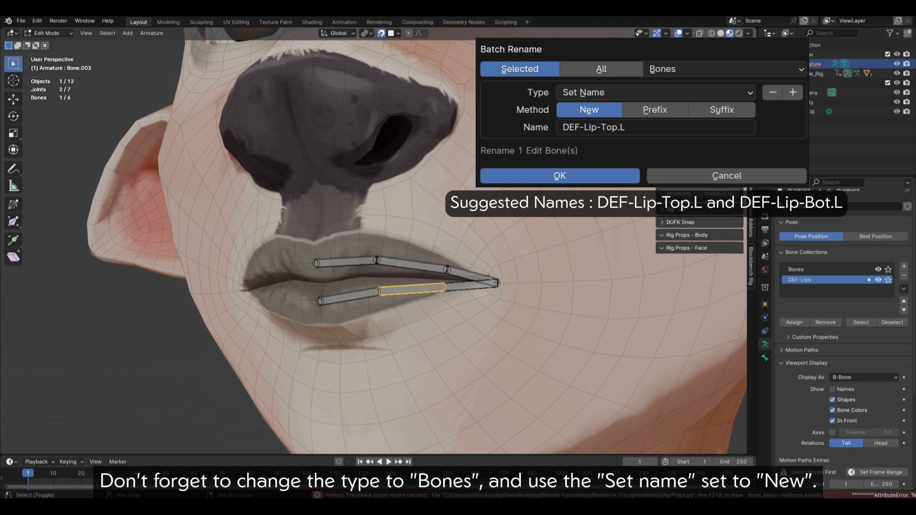
Step: Batch rename the three lower lip bones to DEF-Lip-Bot.L
left_click(38, 21)
left_click(71, 118)
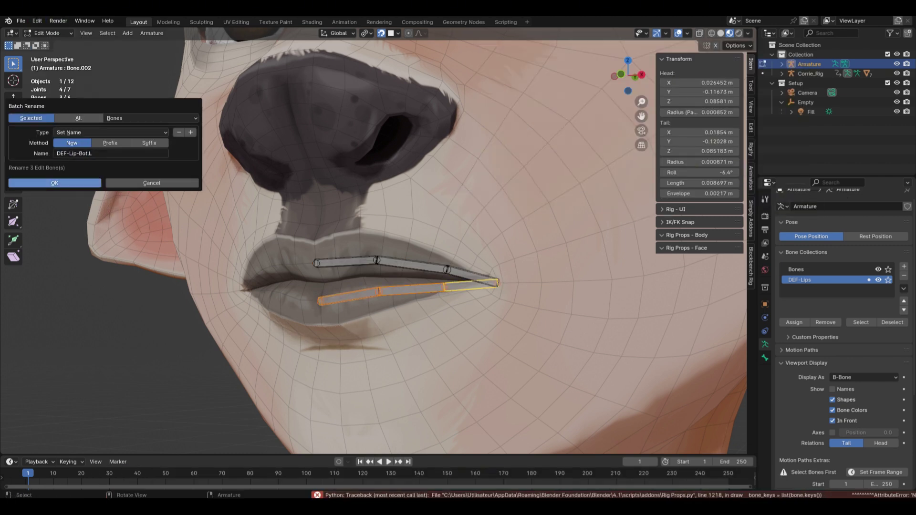
key("Return")
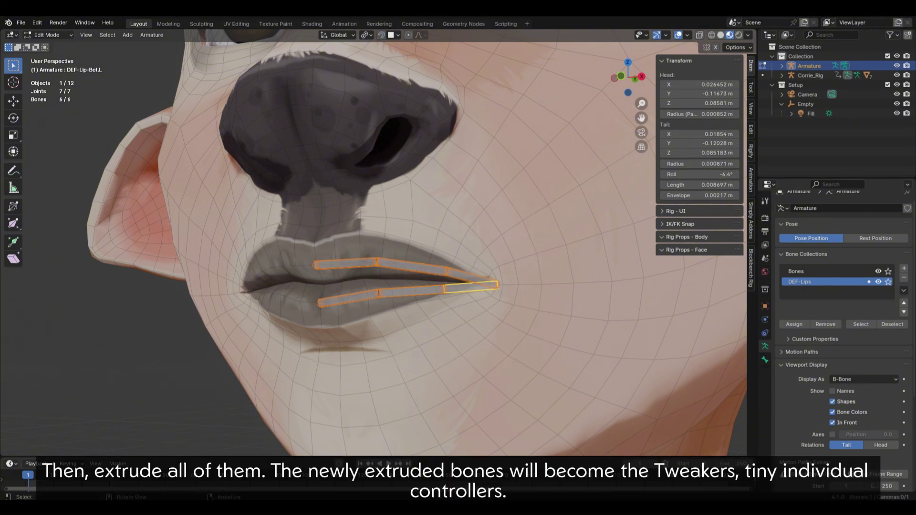
Step: Extrude all lip bones sideways by about 0.0074 m to create a tweaker bone at each extruded joint
key("e")
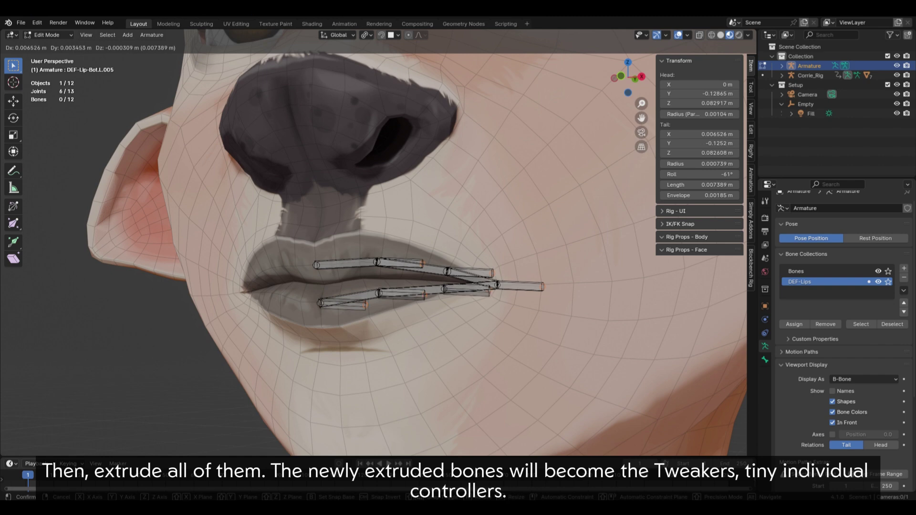
key("Return")
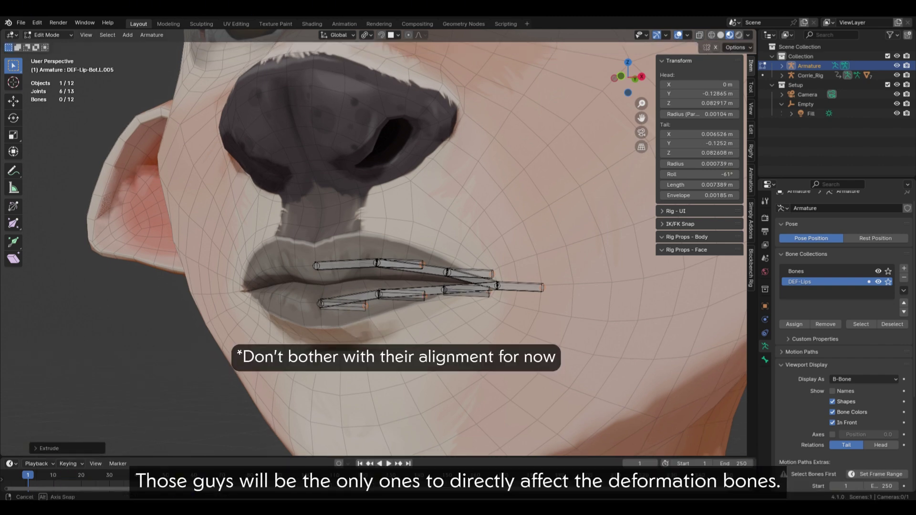
middle_click_drag(382, 239, 315, 224)
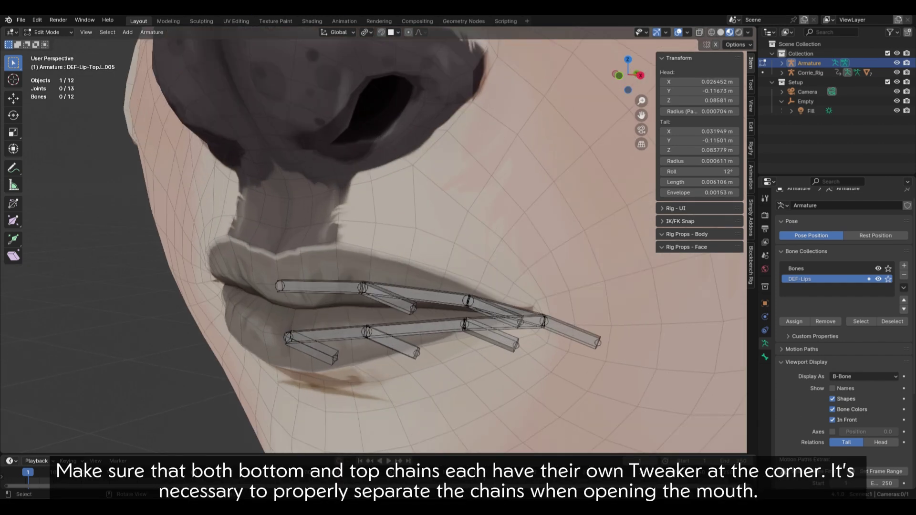
Step: Duplicate the tweaker bone at the mouth corner in place and rotate the copy upward for the top lip chain
left_click(572, 332)
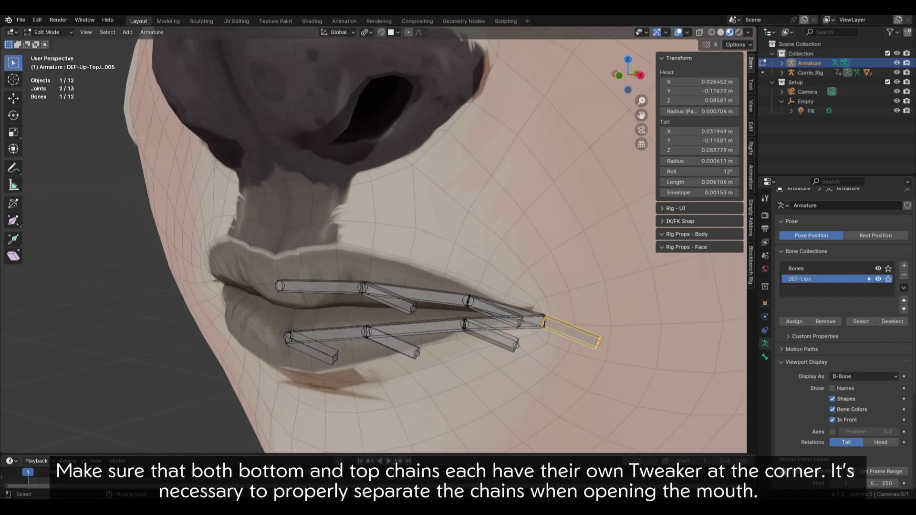
middle_click_drag(573, 332, 490, 321, "shift")
key("shift+d")
right_click(544, 317)
key("r")
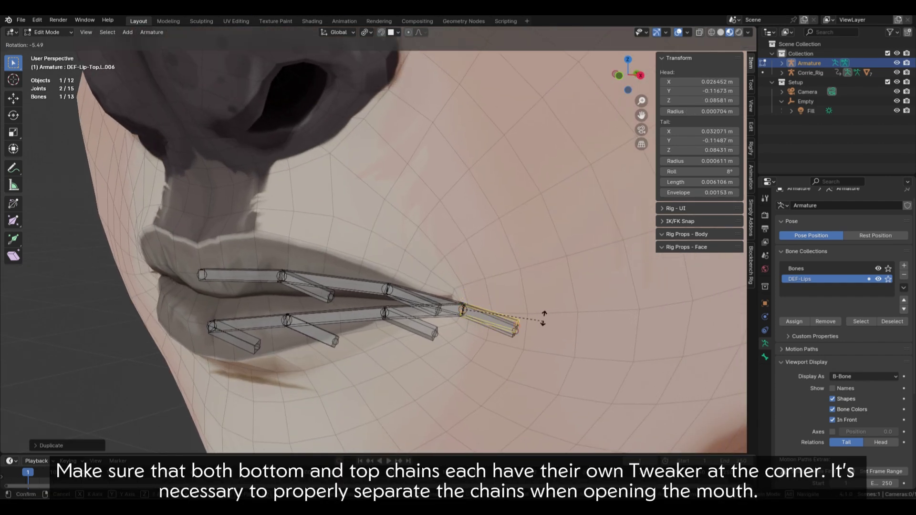
left_click(535, 279)
scroll(530, 278, "down", 2)
middle_click_drag(530, 278, 540, 261)
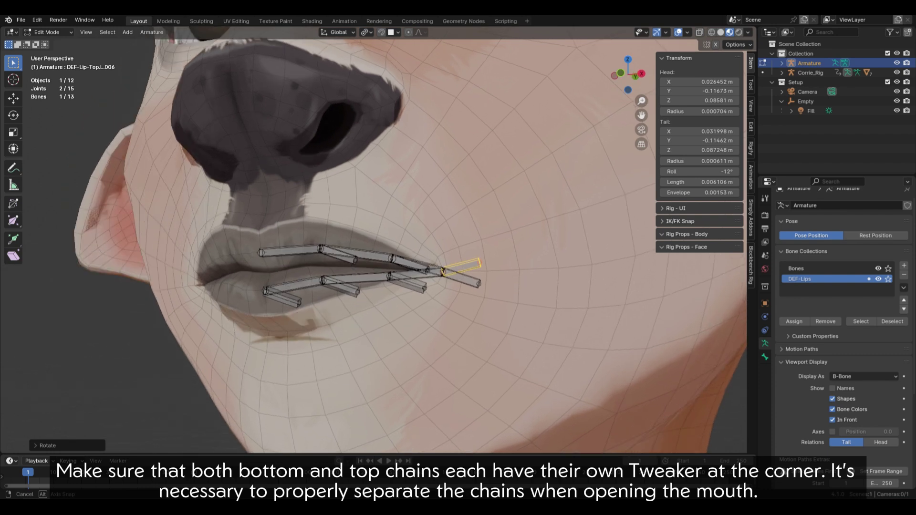
Step: Select the seven tweaker bones along both lips and clear their parent
scroll(374, 240, "up", 2)
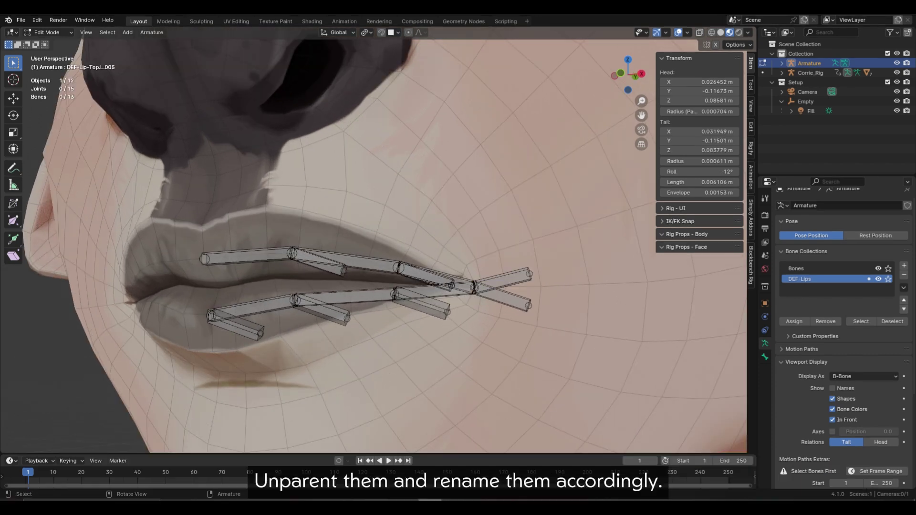
left_click(237, 327)
left_click(323, 311, "shift")
left_click(321, 264, "shift")
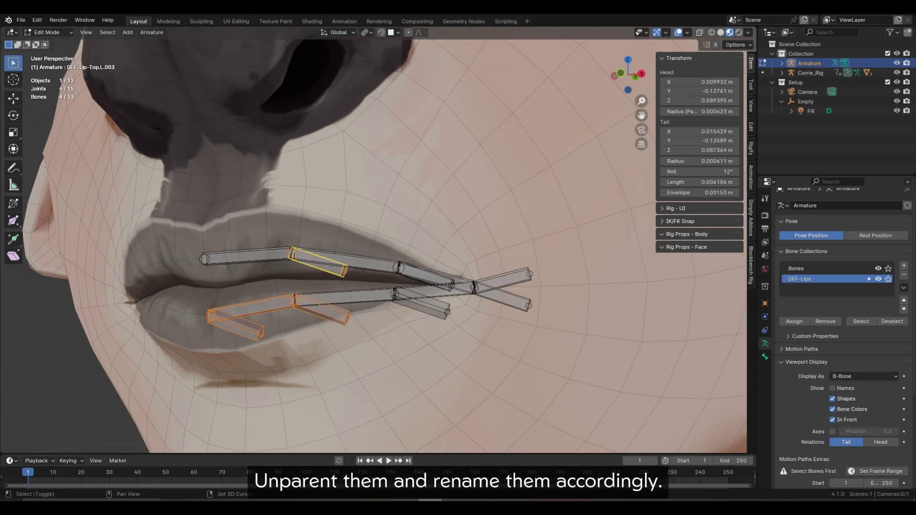
left_click(422, 306, "shift")
left_click(426, 278, "shift")
left_click(507, 279, "shift")
left_click(506, 298, "shift")
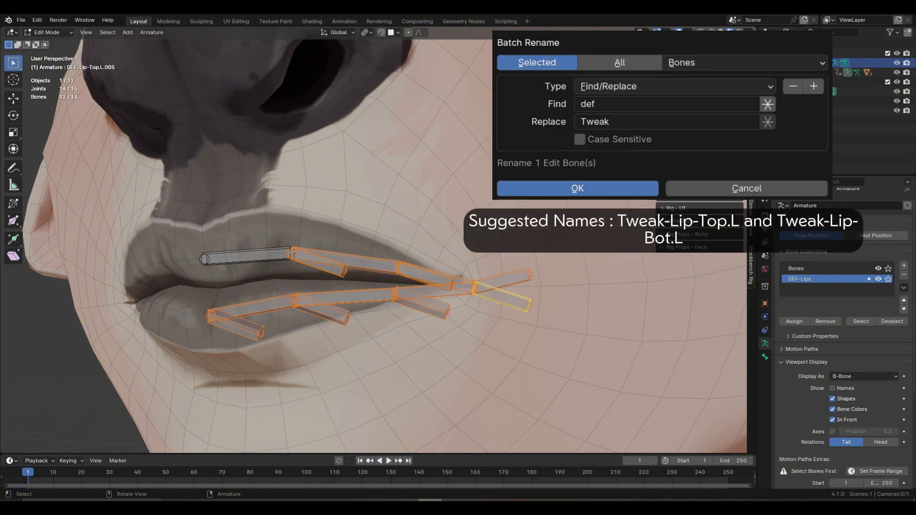
key("alt+p")
left_click(467, 297)
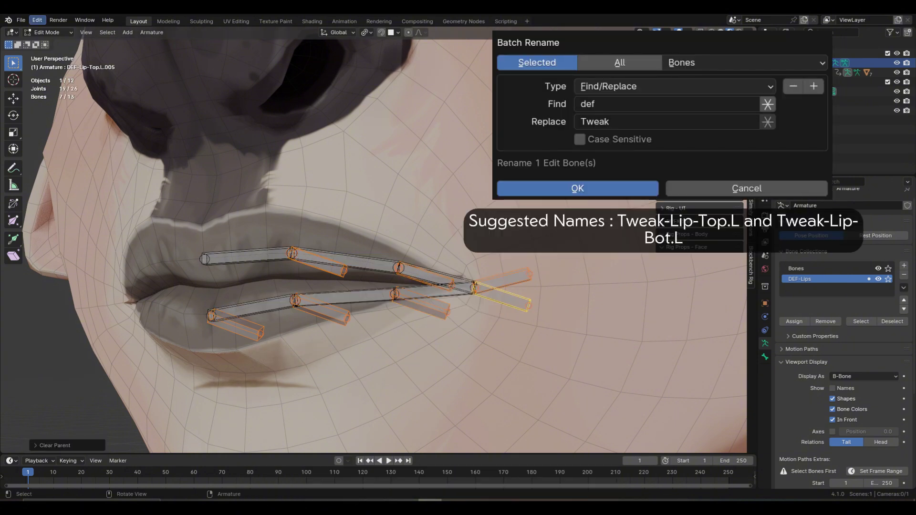
Step: Batch rename the selected tweaker bones with Find/Replace, replacing "def" with "Tweak"
left_click(37, 20)
left_click(53, 108)
left_click(110, 130)
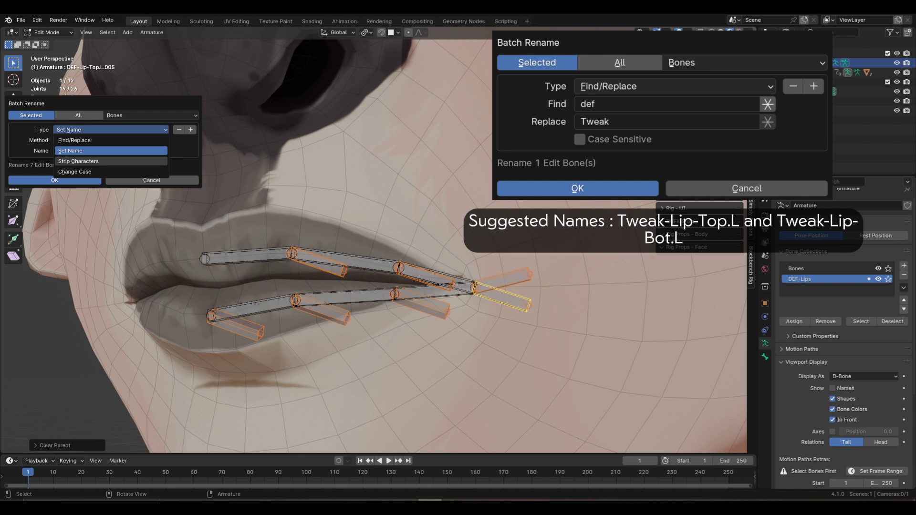
left_click(95, 151)
left_click(95, 130)
left_click(95, 141)
left_click(96, 140)
type("def")
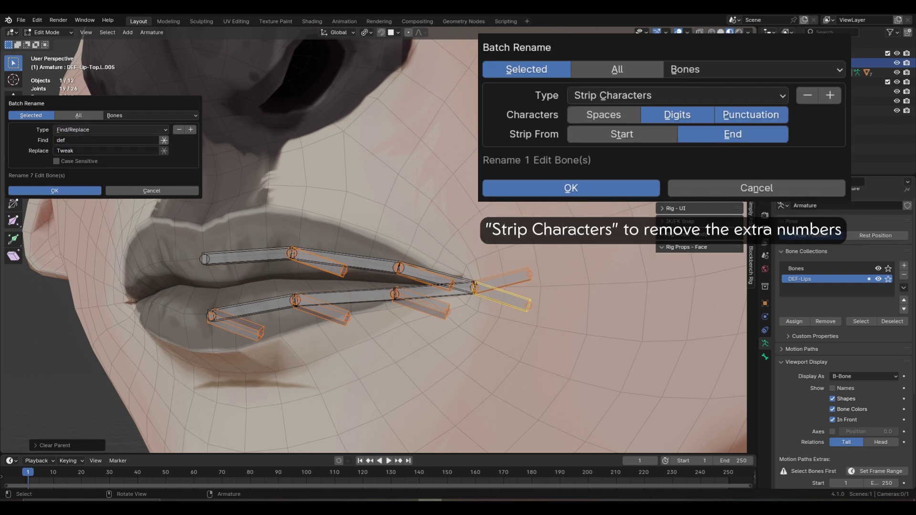
left_click(55, 191)
Step: Batch rename the tweaker bones with Strip Characters, stripping digits and punctuation from the end of their names
key("q")
left_click(376, 217)
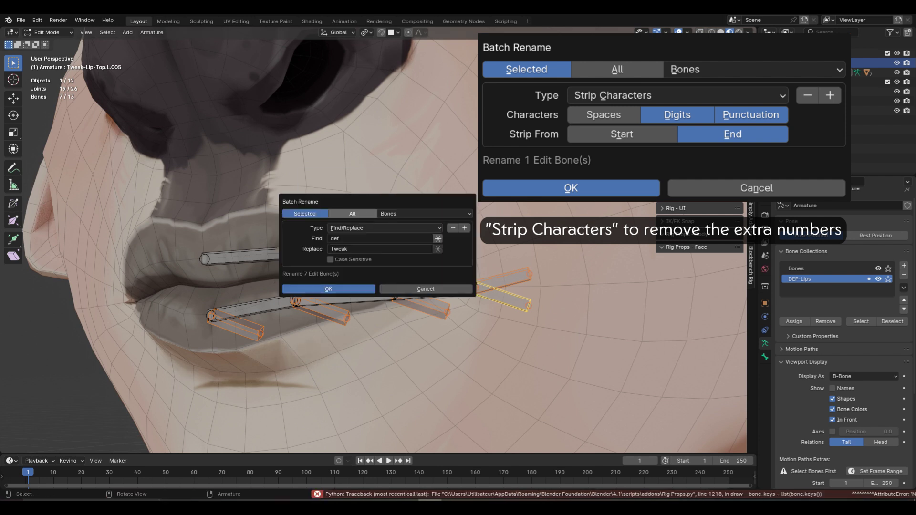
left_click(382, 228)
left_click(386, 260)
left_click(387, 238)
left_click(414, 239)
left_click(413, 249)
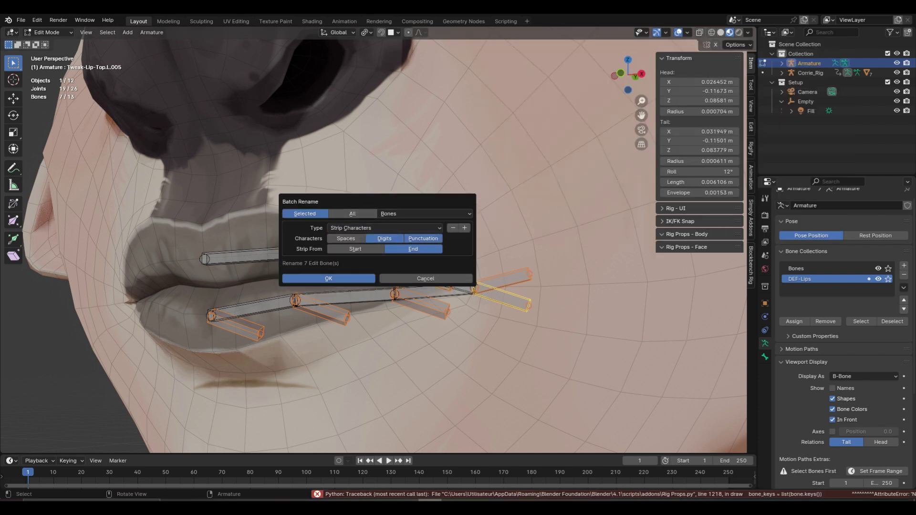
key("Return")
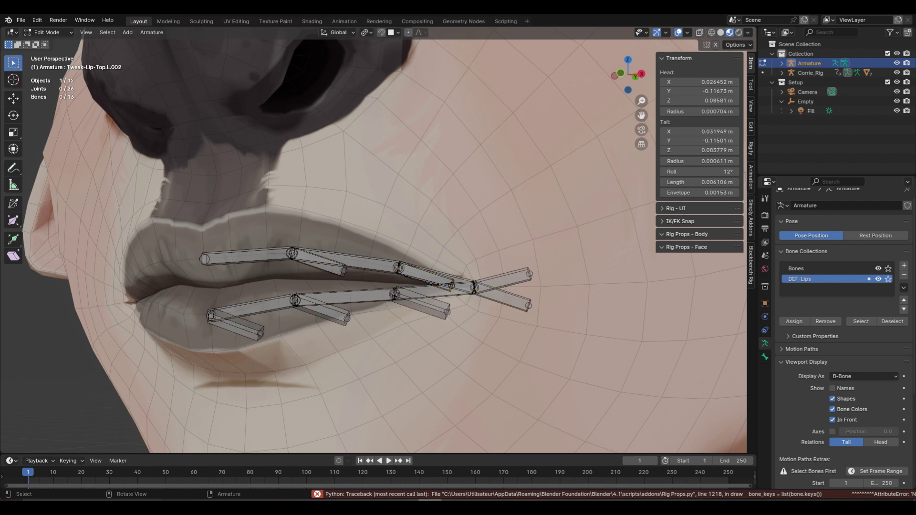
Step: Move the selected tweaker bones to a new bone collection named Lips_Tweaks
key("m")
left_click(278, 268)
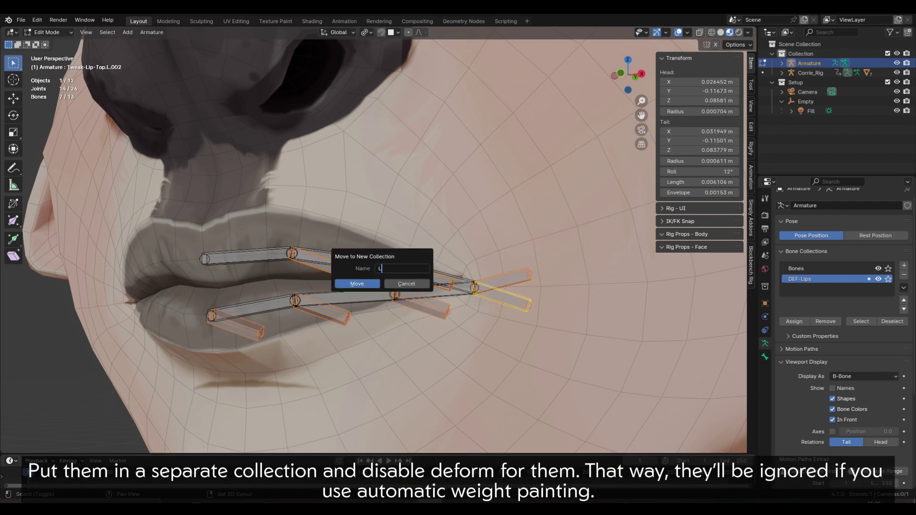
type("Lips_Tweaks")
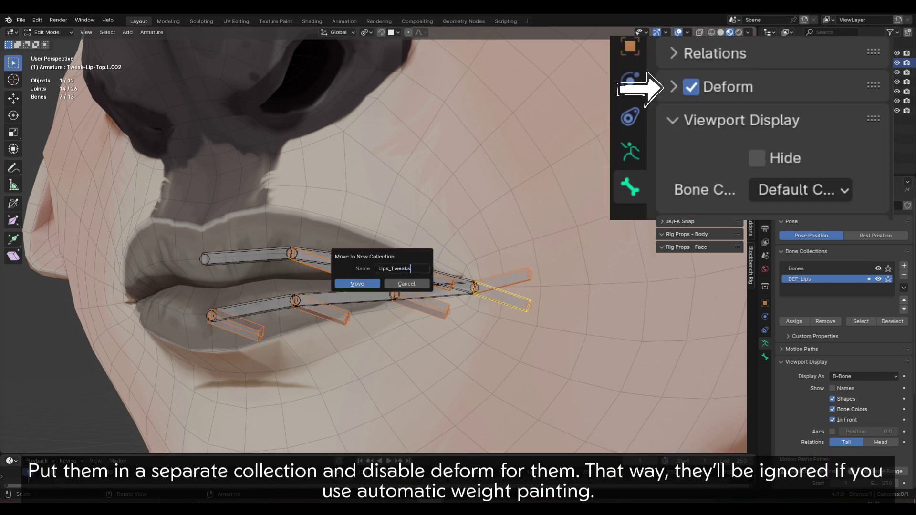
key("Return")
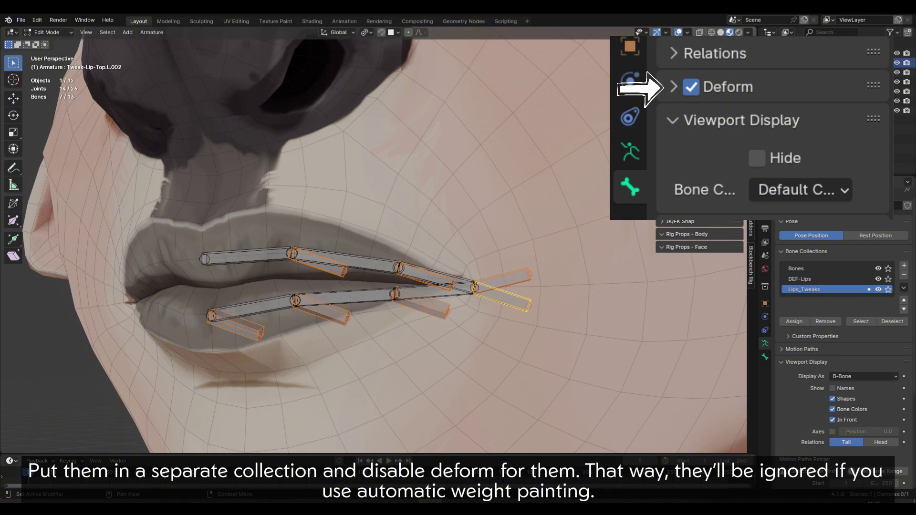
Step: Disable Deform on all selected tweaker bones, and make them thicker and shorter, about 0.0041 m long
left_click(765, 357)
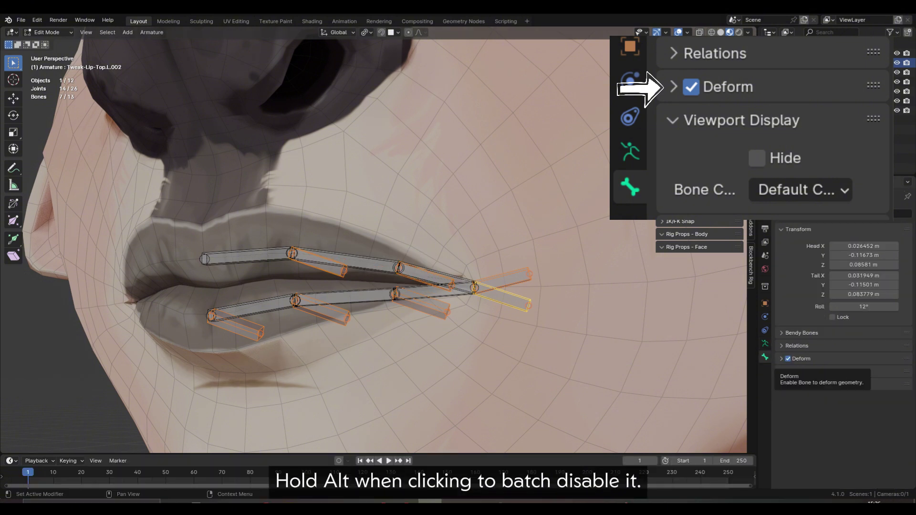
left_click(782, 359)
left_click(788, 358, "alt")
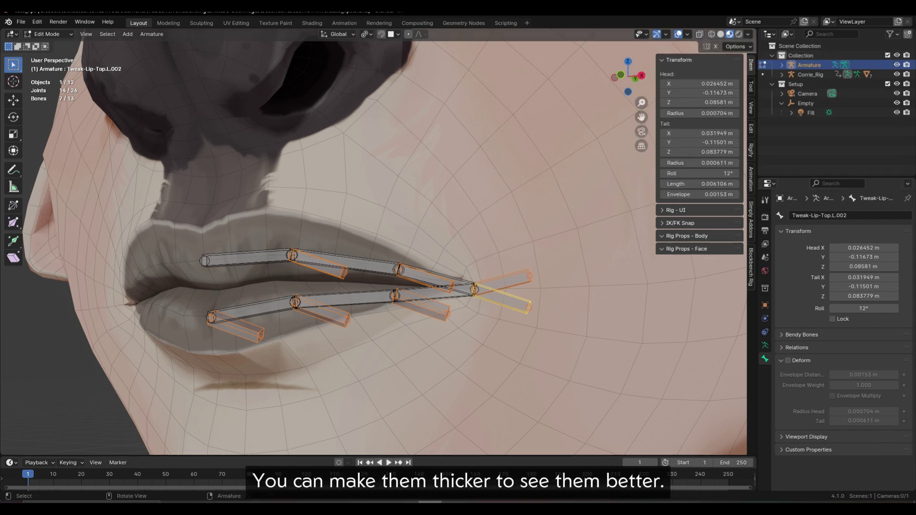
key("ctrl+alt+s")
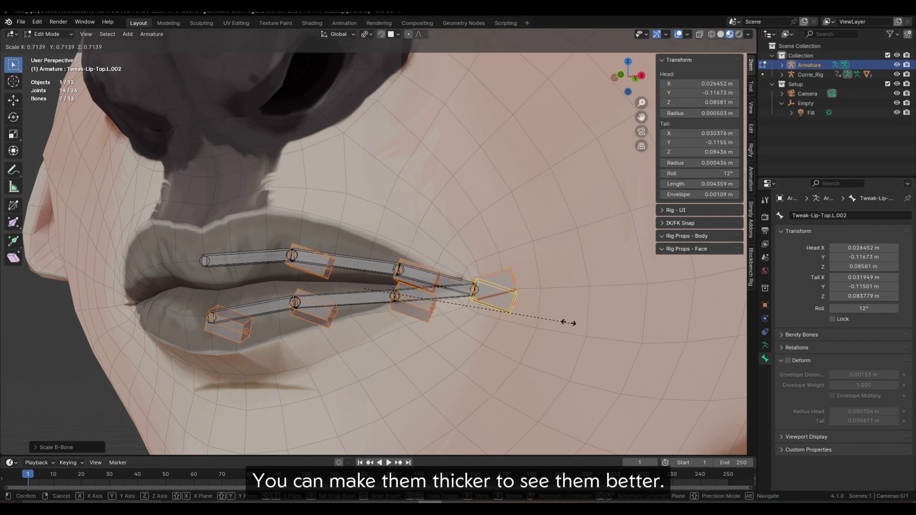
left_click(556, 319)
Step: Align the three upper lip tweakers, including one at the mouth corner, with their matching upper deformation bones
left_click(316, 267)
left_click(253, 258, "shift")
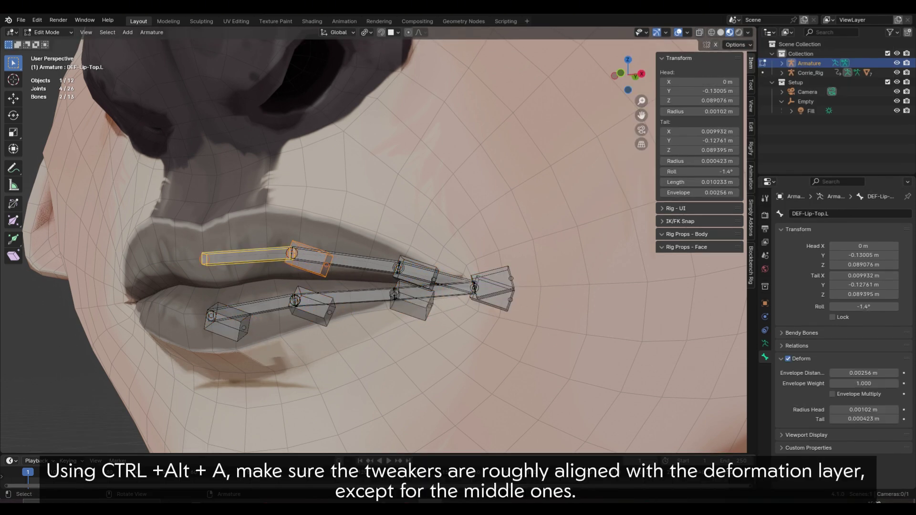
key("ctrl+alt+a")
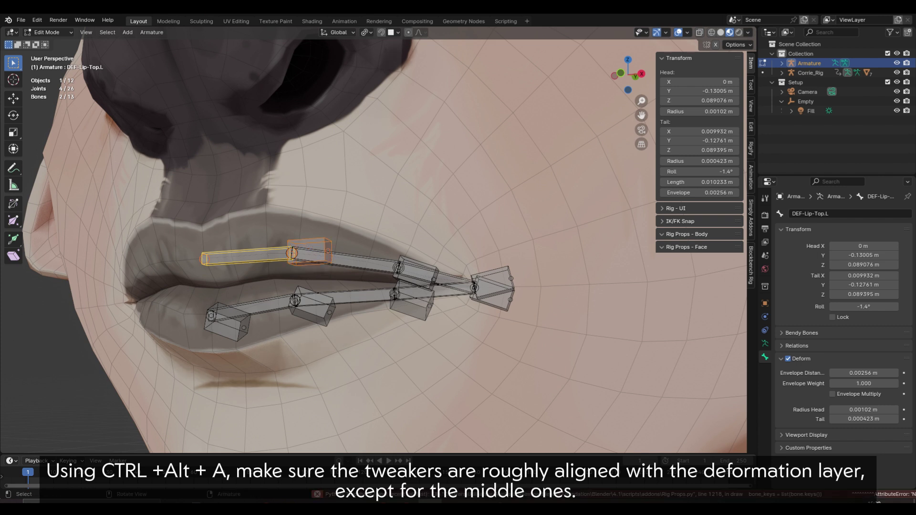
left_click(422, 276)
left_click(359, 260, "shift")
key("ctrl+alt+a")
left_click(496, 304)
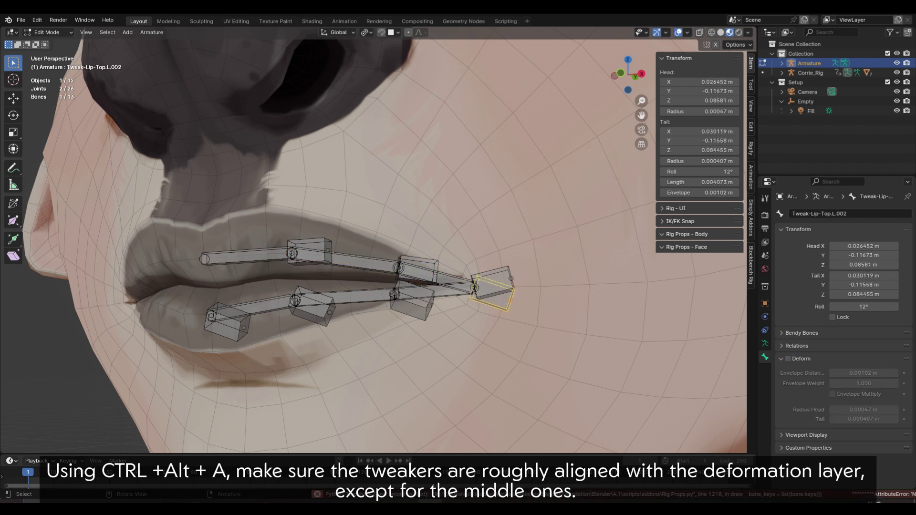
left_click(437, 277, "shift")
Step: Align the other corner tweaker and the next two lower lip tweakers with their lower deformation bones, leaving out the middle one
left_click(497, 281)
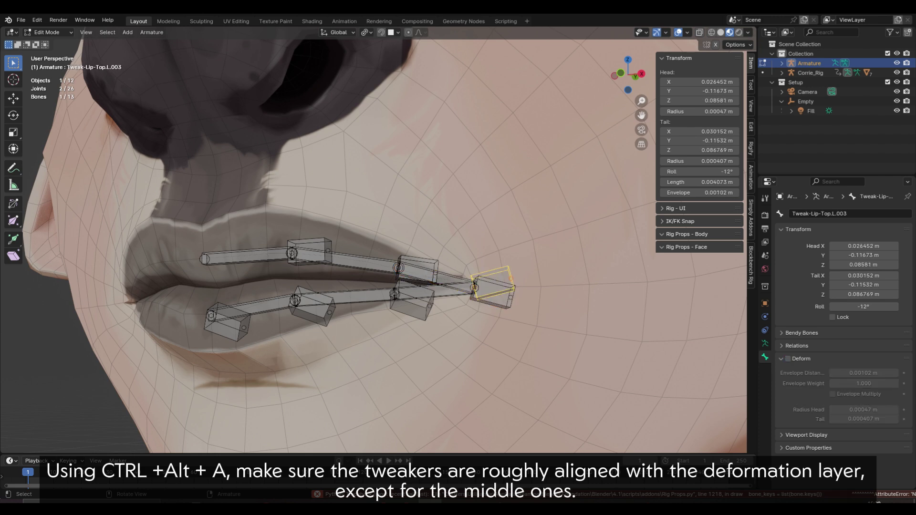
left_click(448, 289, "shift")
key("ctrl+alt+a")
left_click(414, 306)
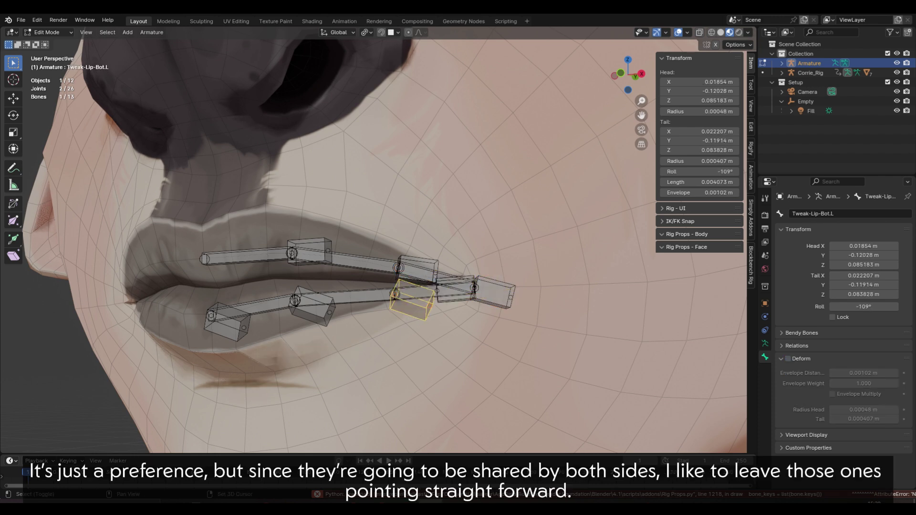
left_click(347, 296, "shift")
key("ctrl+alt+a")
left_click(314, 311)
left_click(260, 305, "shift")
key("ctrl+alt+a")
Step: Duplicate the lower lip's middle tweaker and snap the copy to the middle joint of the upper lip using the 3D cursor
middle_click_drag(267, 308, 303, 314)
left_click(270, 339)
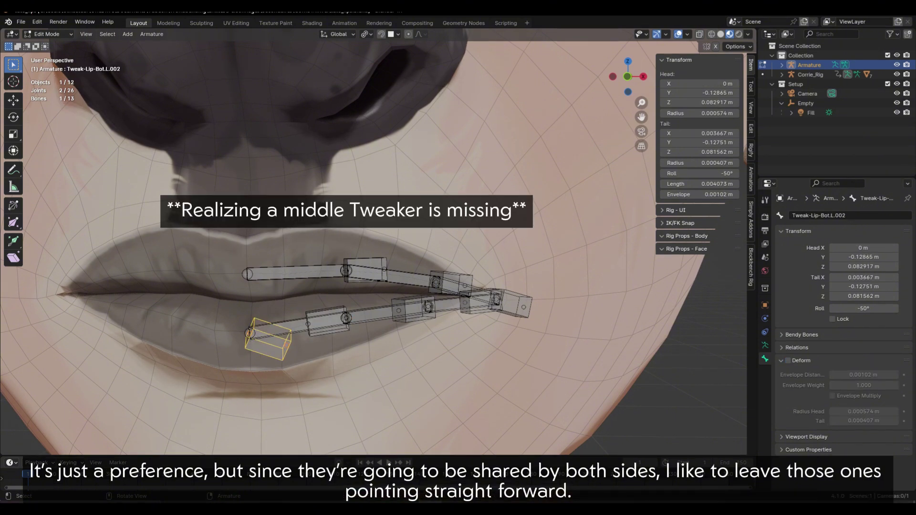
left_click(248, 274)
key("shift+s")
left_click(247, 308)
left_click(270, 340)
key("shift+d")
left_click(188, 365)
key("shift+s")
left_click(224, 340)
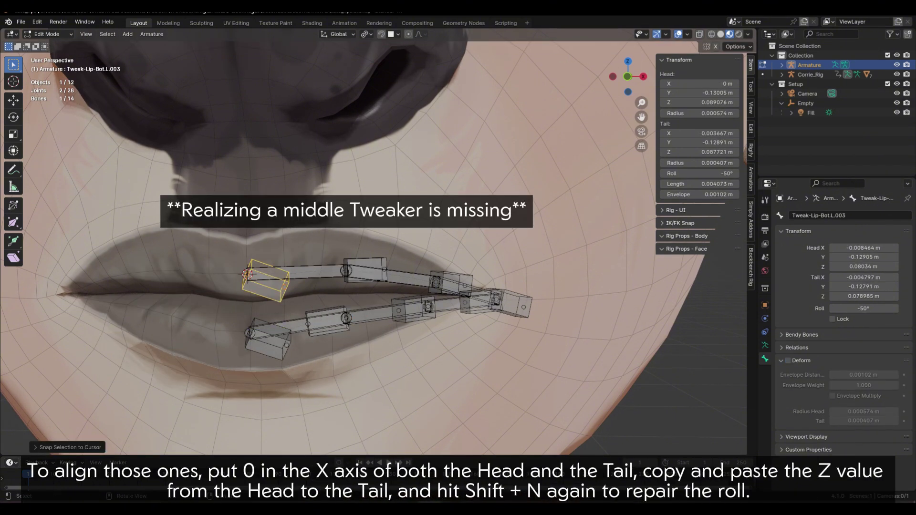
Step: Align the new upper middle tweaker with the first upper lip bone and rotate it around Z to point forward
left_click(316, 273, "shift")
key("ctrl+alt+a")
left_click(270, 341)
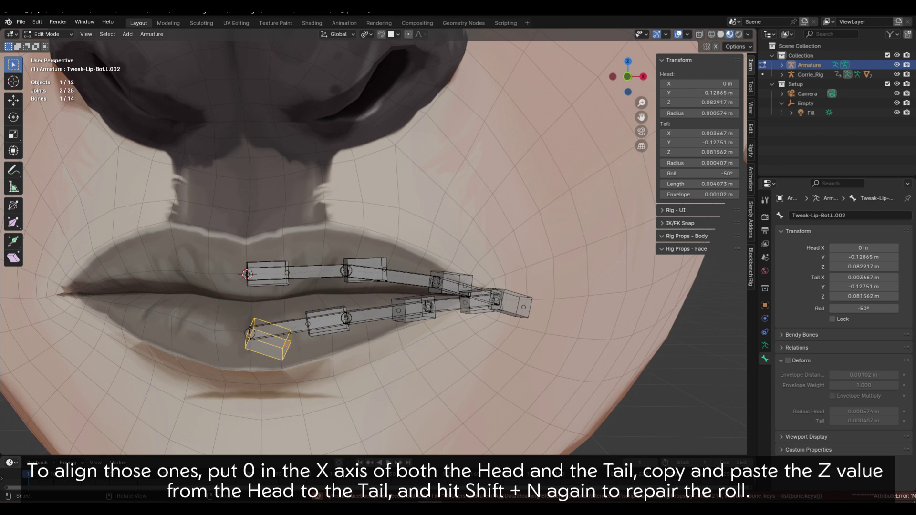
left_click(269, 275)
key("r")
key("z")
left_click(263, 297)
Step: Set the upper middle tweaker's tail X to 0 and tail Z to the head's 0.089076 m, and recalculate its roll
middle_click_drag(264, 296, 247, 305)
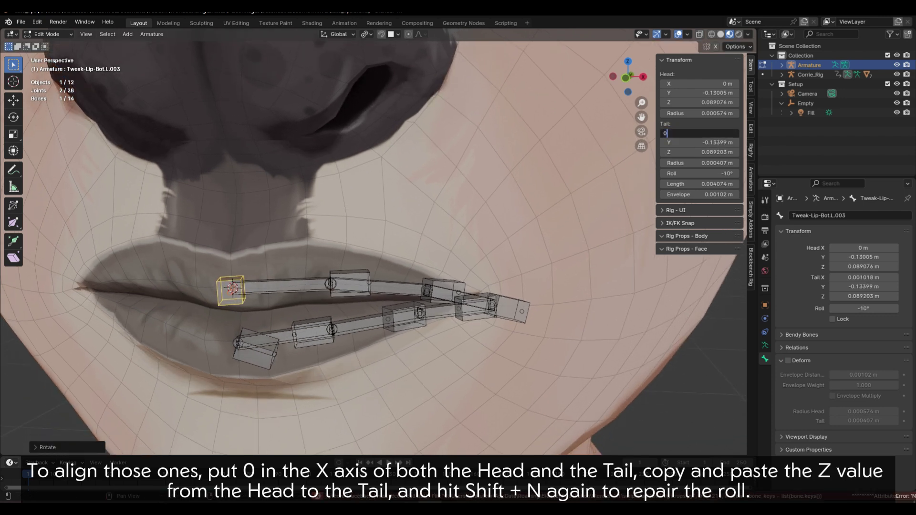
key("Return")
key("ctrl+c")
key("ctrl+v")
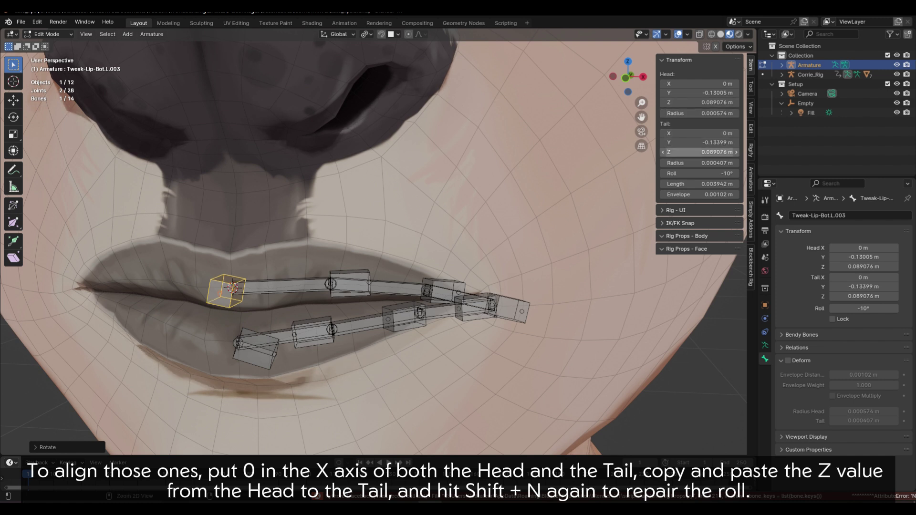
key("shift+n")
left_click(370, 264)
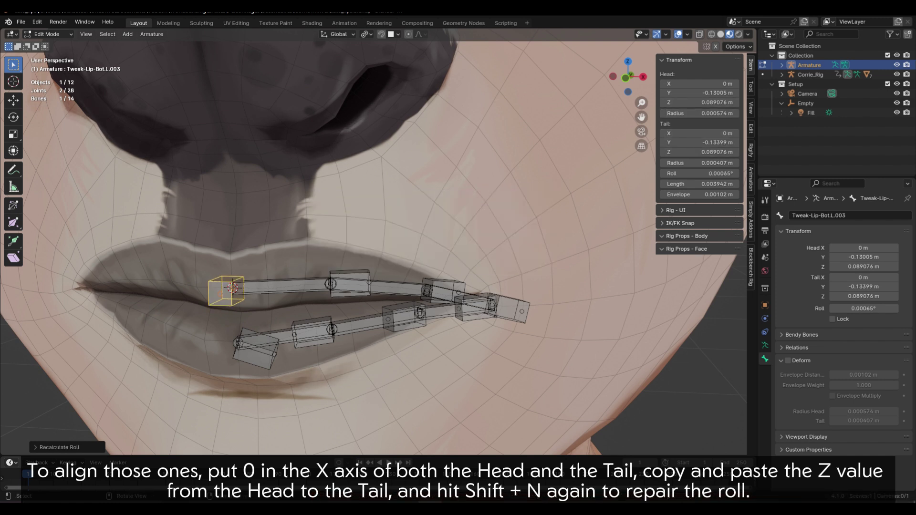
Step: Align the lower middle tweaker with the upper middle tweaker
left_click(257, 351)
left_click(226, 292, "shift")
key("ctrl+alt+a")
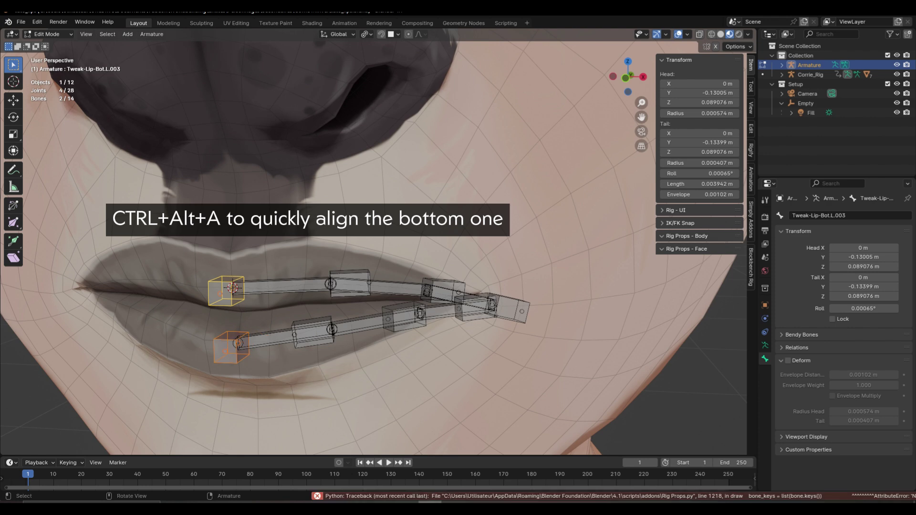
Step: Parent each of the three upper lip deformation bones to the tweaker at its base with Keep Offset
middle_click_drag(226, 292, 220, 287)
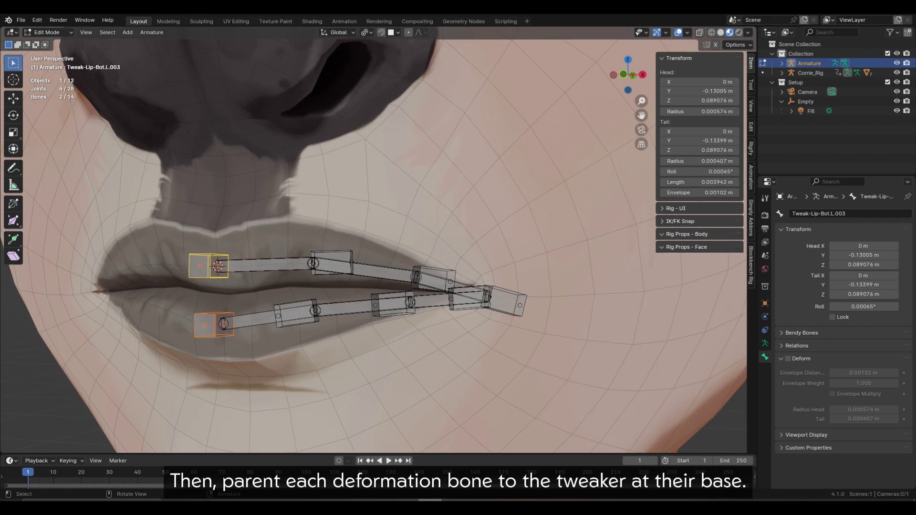
left_click(267, 266, "shift")
key("q")
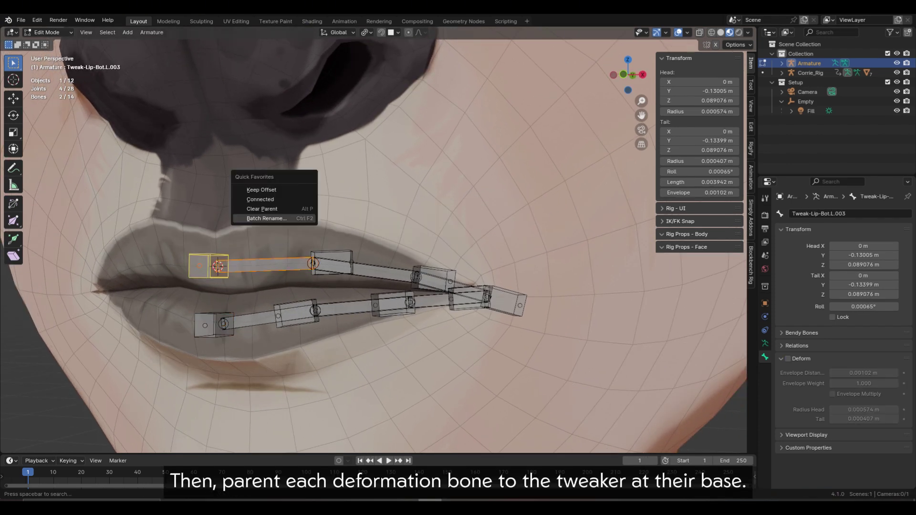
left_click(299, 190)
left_click(382, 271)
left_click(333, 255, "shift")
key("q")
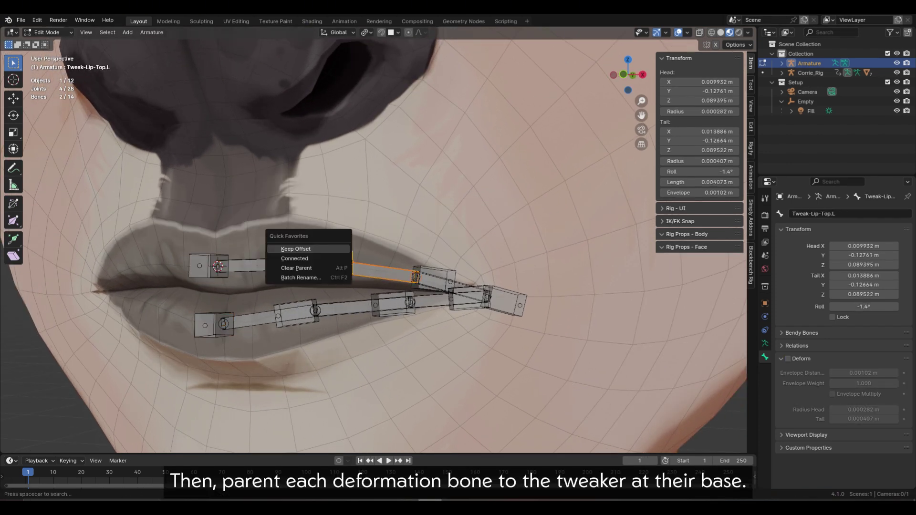
left_click(333, 248)
left_click(467, 287)
left_click(431, 270, "shift")
key("q")
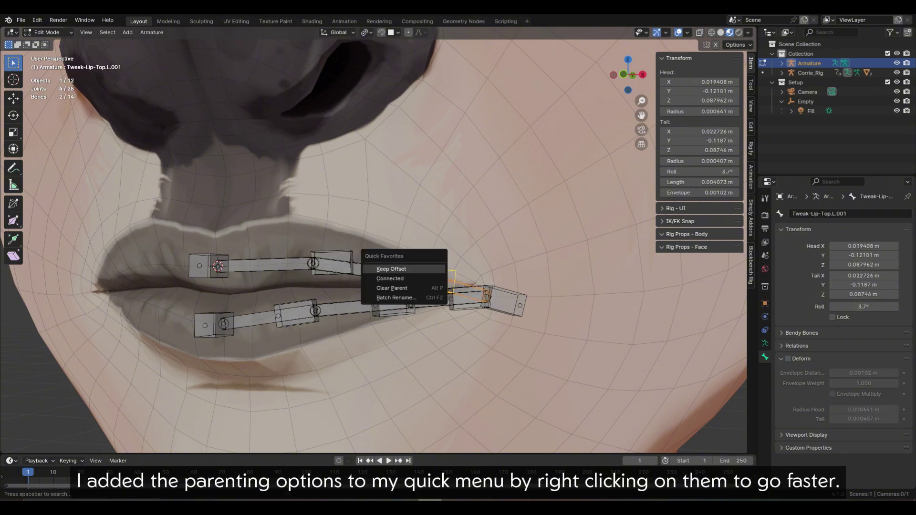
left_click(430, 269)
Step: Parent each of the three lower lip deformation bones to the tweaker at its base, keeping the offset
left_click(429, 301)
left_click(463, 306, "shift")
key("q")
left_click(462, 312)
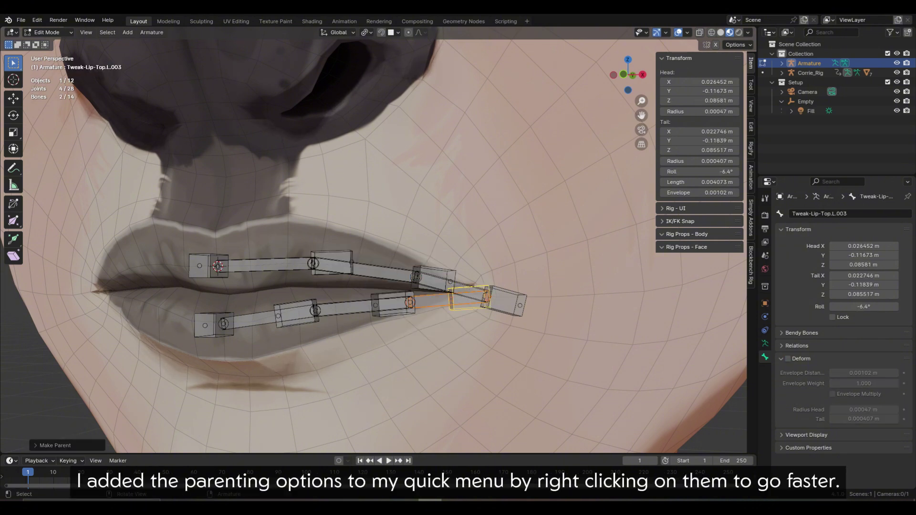
left_click(350, 308)
left_click(392, 312, "shift")
key("q")
left_click(377, 370)
left_click(253, 319)
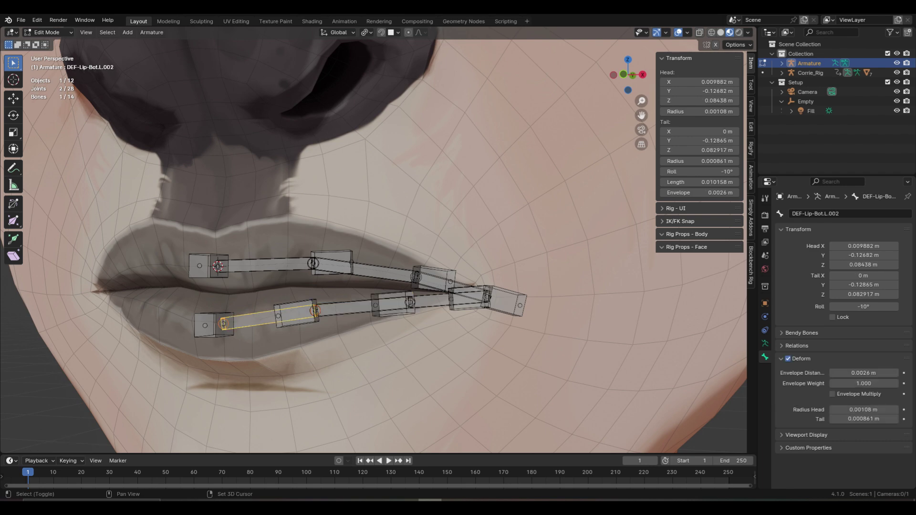
left_click(294, 313, "shift")
key("q")
left_click(341, 329)
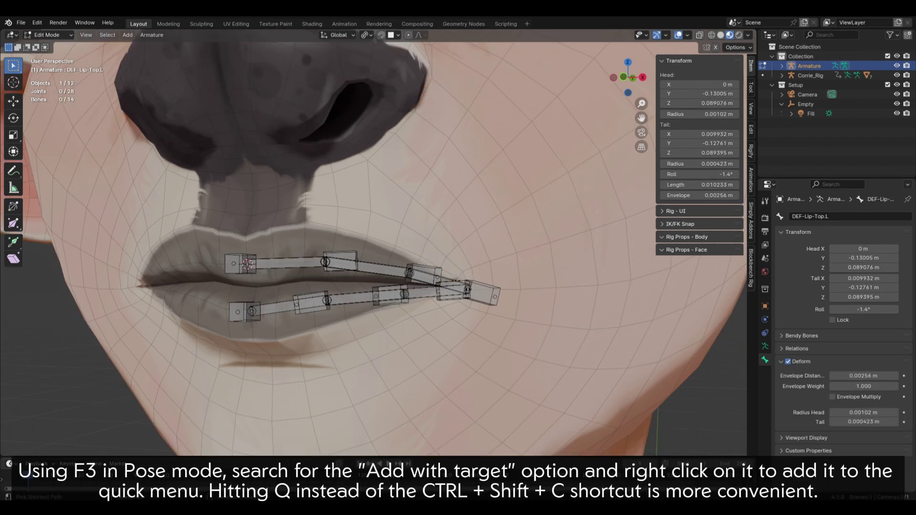
Step: Switch the armature to Pose Mode and add the Add (with Targets) constraint command to the Quick Favorites
key("ctrl+Tab")
key("Escape")
key("ctrl+Tab")
key("F3")
type("add with")
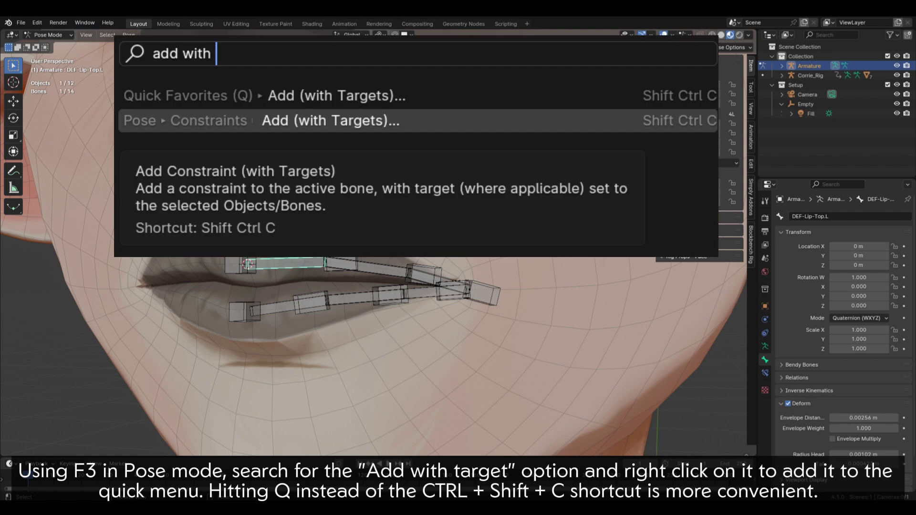
key("F3")
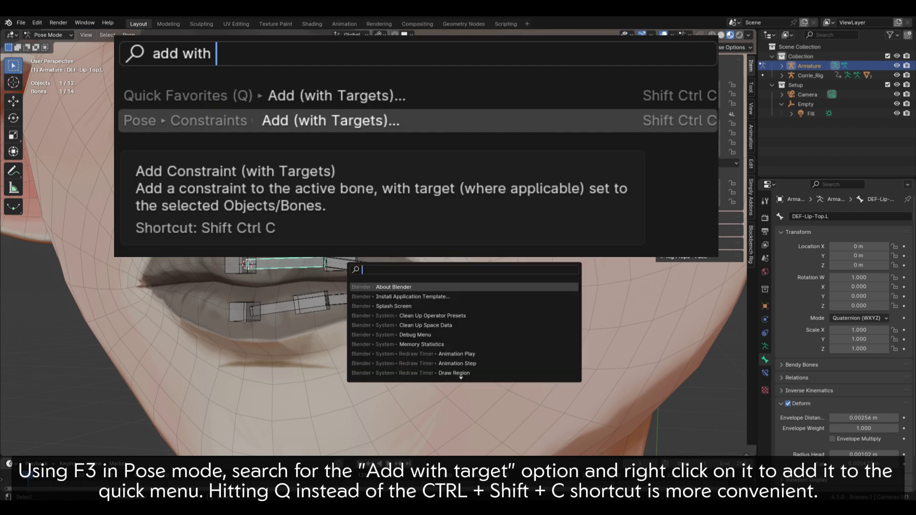
type("add cons")
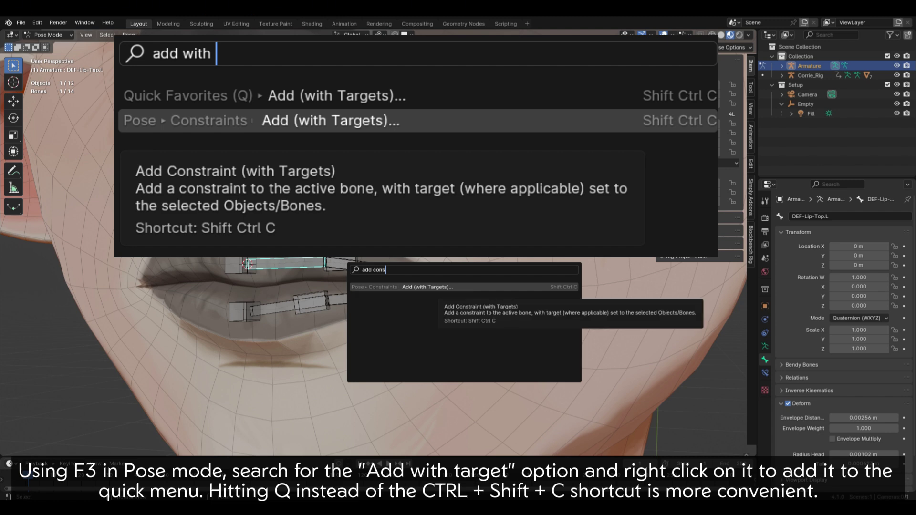
right_click(443, 287)
left_click(442, 287)
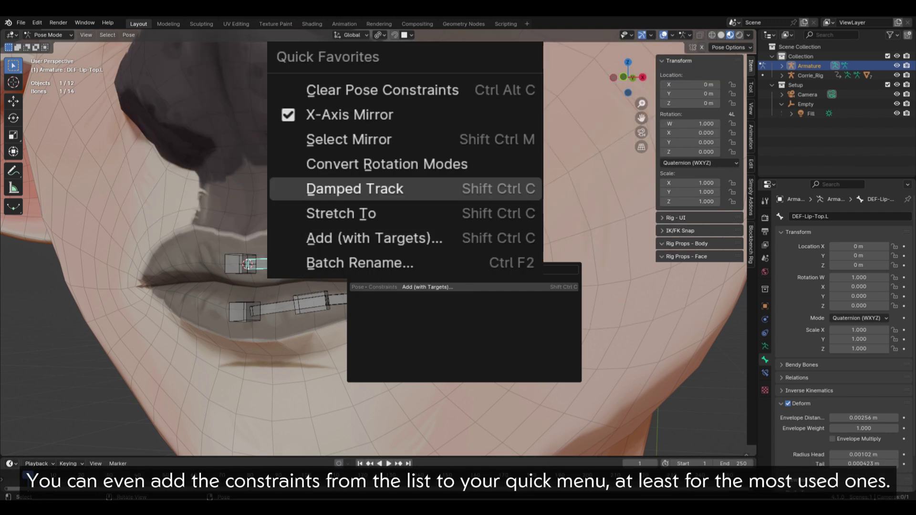
key("Escape")
key("q")
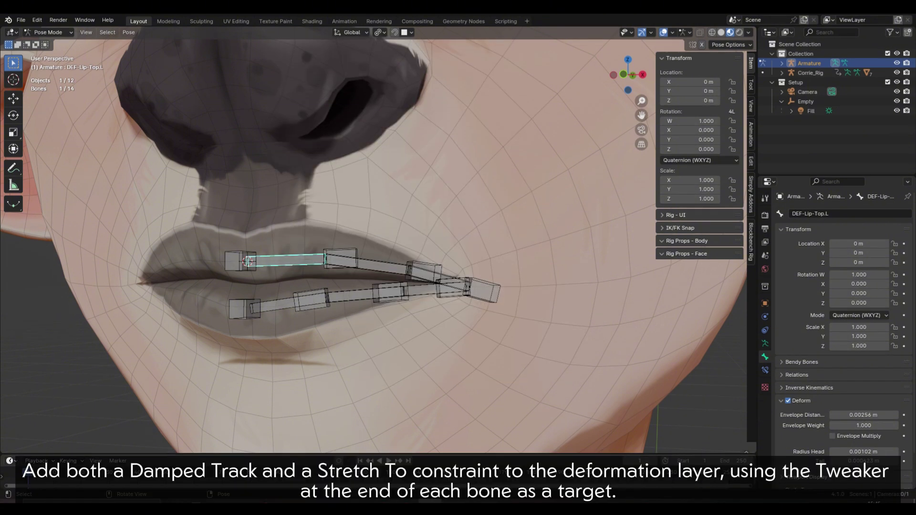
Step: Add Damped Track and Stretch To constraints to DEF-Lip-Top.L, targeting the tweaker Tweak-Lip-Top.L at its end
left_click(339, 259, "shift")
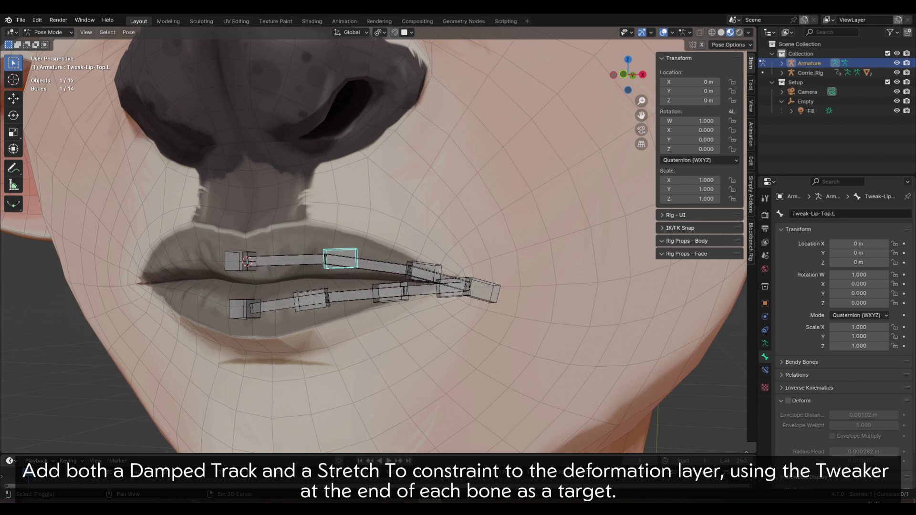
left_click(293, 260, "shift")
key("q")
left_click(334, 287)
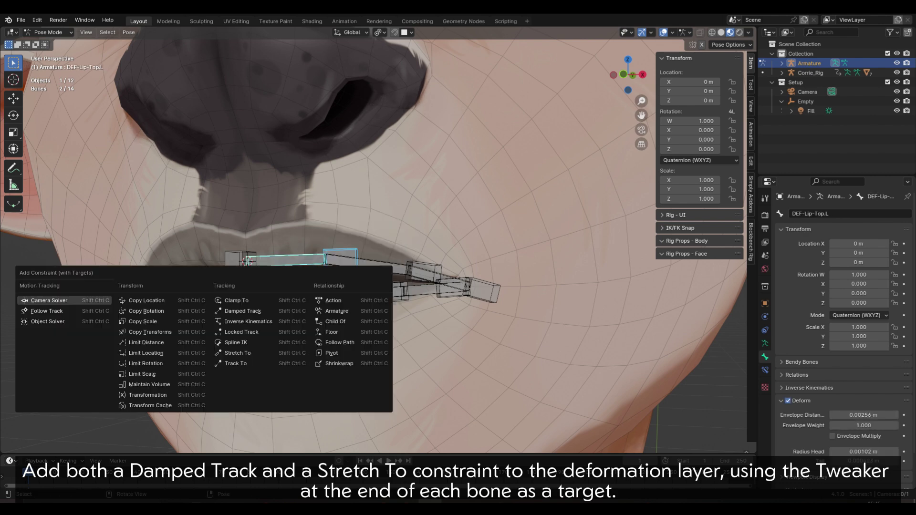
left_click(242, 311)
key("q")
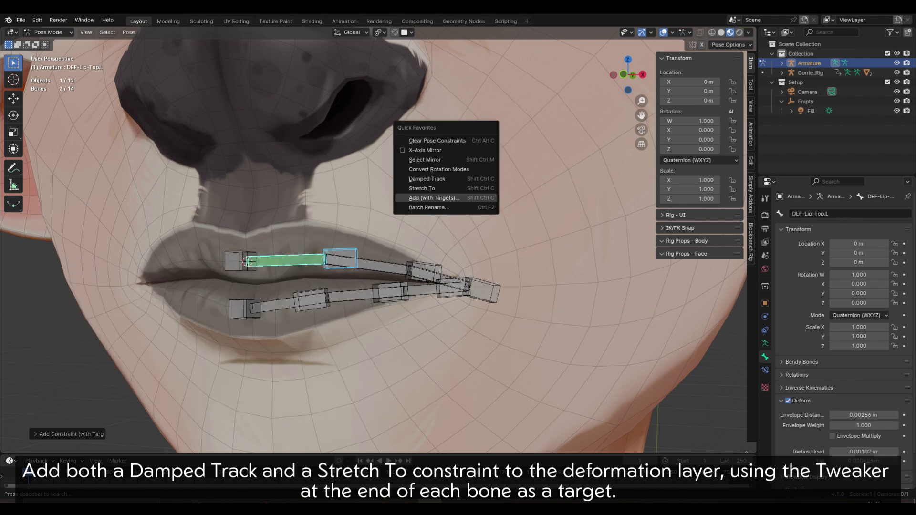
left_click(434, 197)
left_click(382, 264)
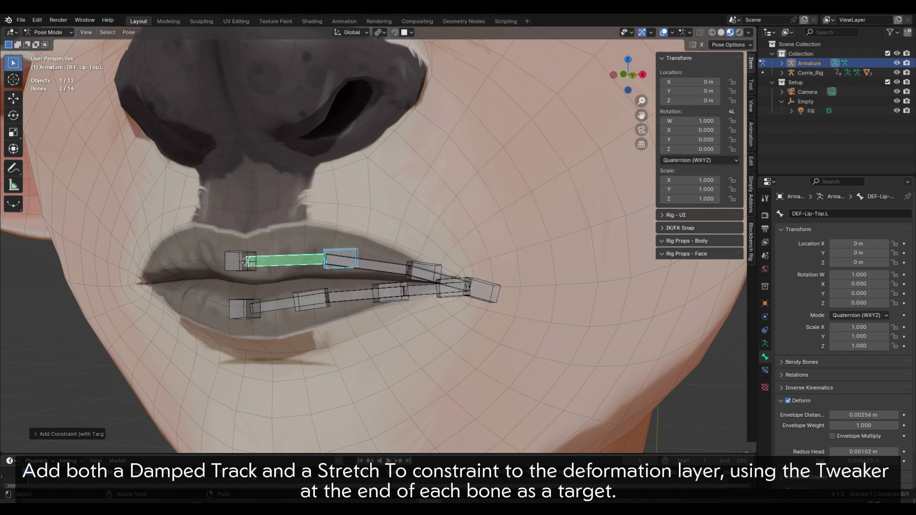
Step: Add Damped Track and Stretch To constraints to DEF-Lip-Top.L.001, targeting the tweaker at its end
left_click(429, 274)
left_click(376, 266, "shift")
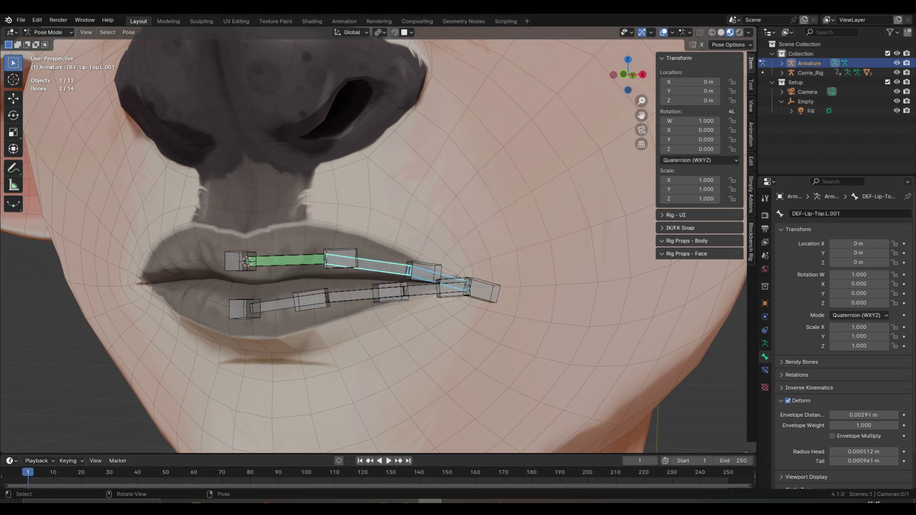
key("q")
left_click(367, 262)
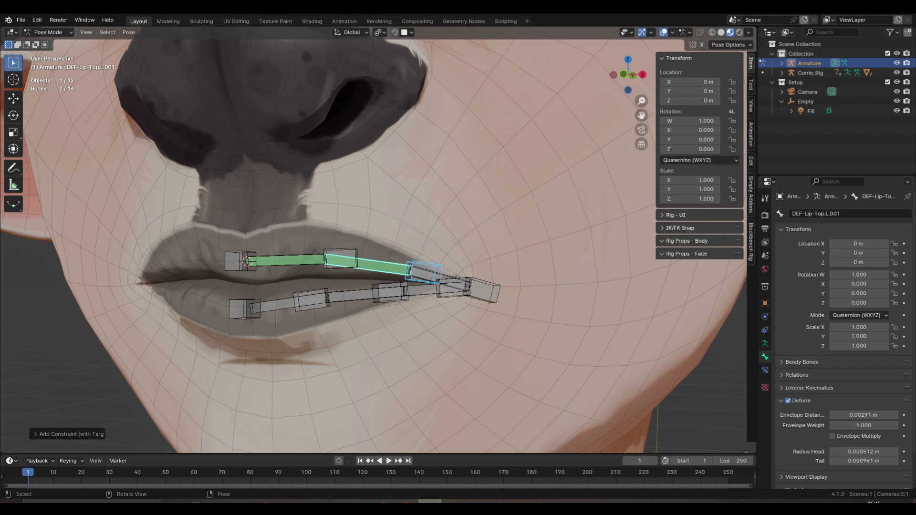
key("q")
left_click(369, 258)
Step: Add Damped Track and Stretch To constraints to DEF-Lip-Top.L.002, targeting the mouth-corner tweaker
left_click(486, 291)
left_click(454, 277, "shift")
key("q")
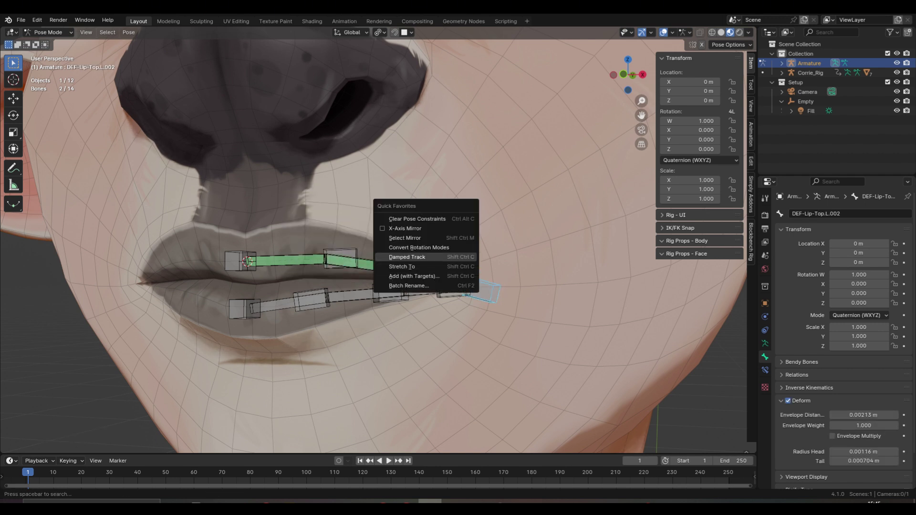
left_click(451, 258)
key("q")
left_click(447, 269)
Step: Add Damped Track and Stretch To constraints to DEF-Lip-Bot.L, targeting the lower lip tweaker at its end
left_click(390, 293)
left_click(432, 289, "shift")
key("q")
left_click(445, 262)
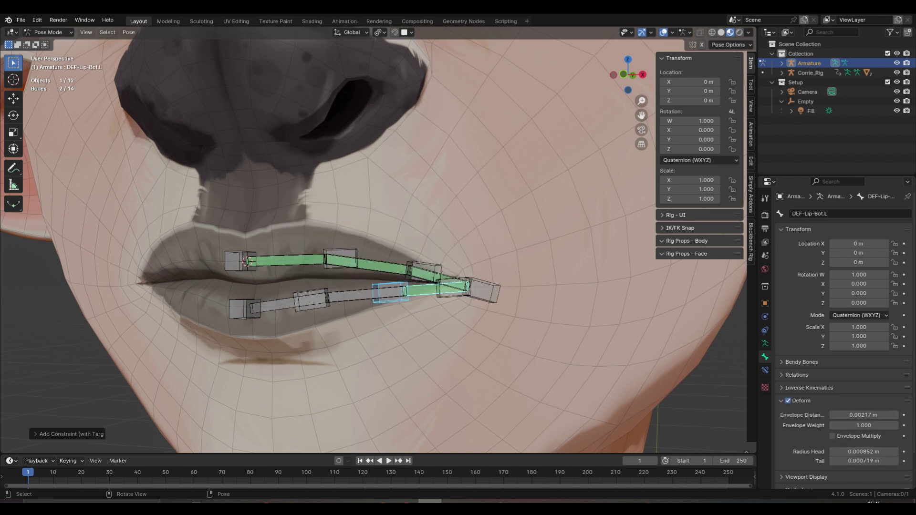
key("q")
left_click(435, 270)
Step: Add Damped Track and Stretch To constraints to DEF-Lip-Bot.L.001, targeting the lower lip tweaker at its end
left_click(312, 300)
left_click(367, 294, "shift")
key("q")
left_click(380, 277)
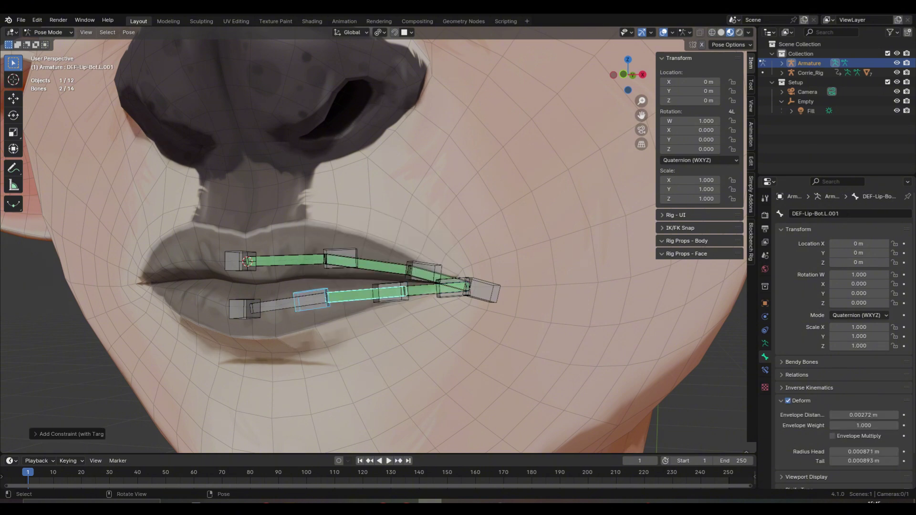
key("q")
left_click(371, 286)
Step: Add Damped Track and Stretch To constraints to DEF-Lip-Bot.L.002, targeting the lower middle tweaker
left_click(242, 310)
left_click(287, 304, "shift")
key("q")
left_click(310, 274)
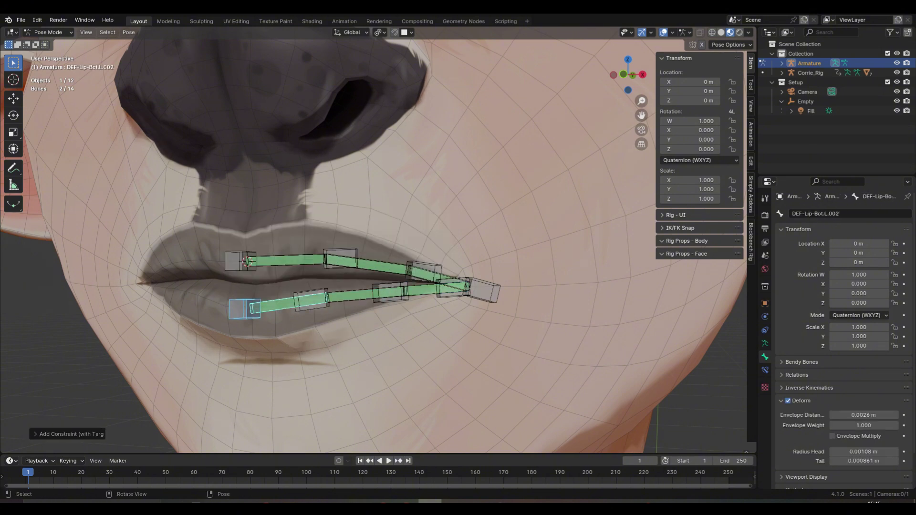
key("q")
left_click(263, 292)
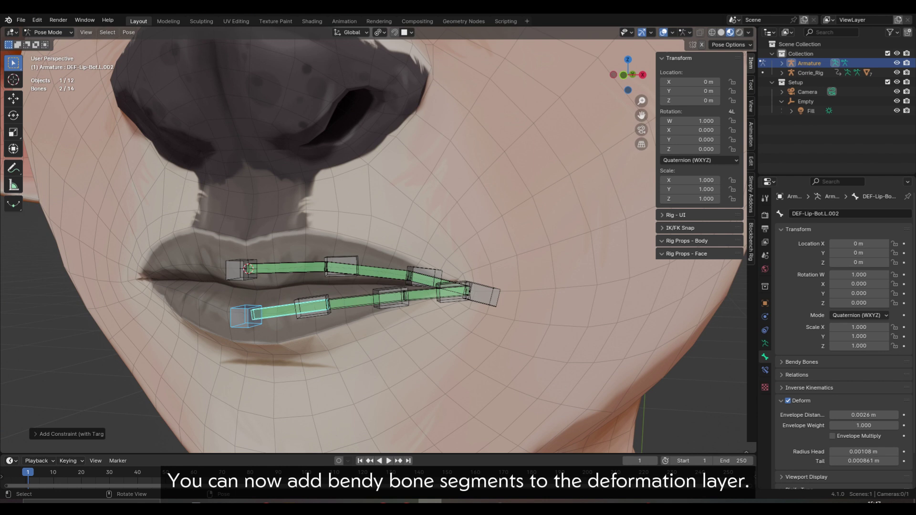
Step: Select all six lip deformation bones and set their Bendy Bones segments to 5 in one batch
left_click(287, 267)
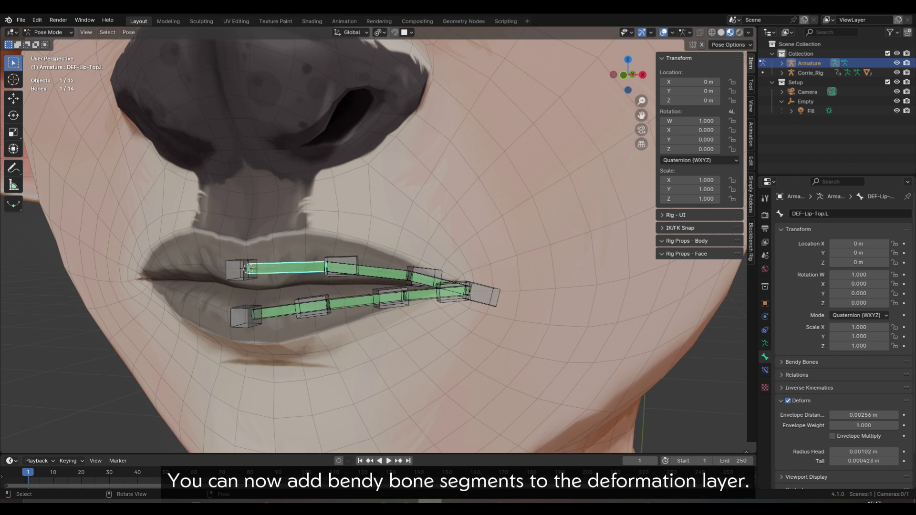
left_click(289, 309, "shift")
left_click(356, 302, "shift")
left_click(375, 273, "shift")
left_click(423, 294, "shift")
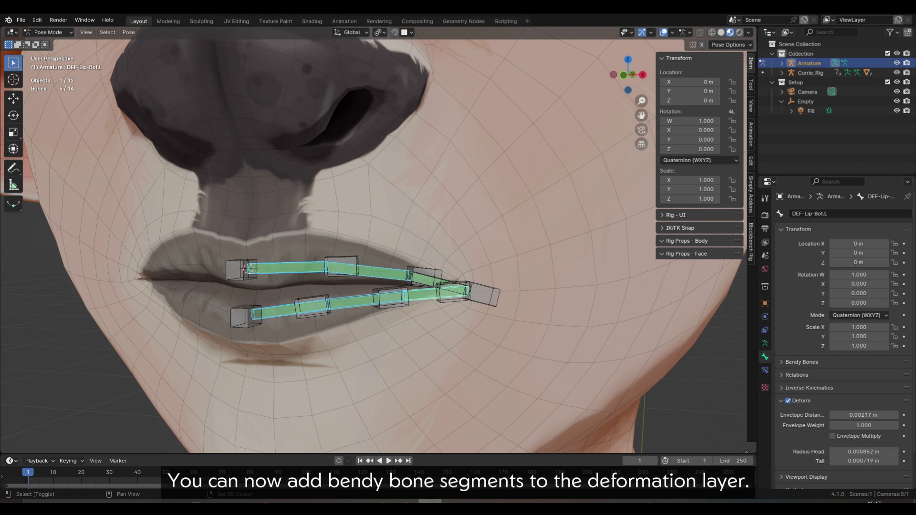
left_click(427, 281, "shift")
left_click(801, 363)
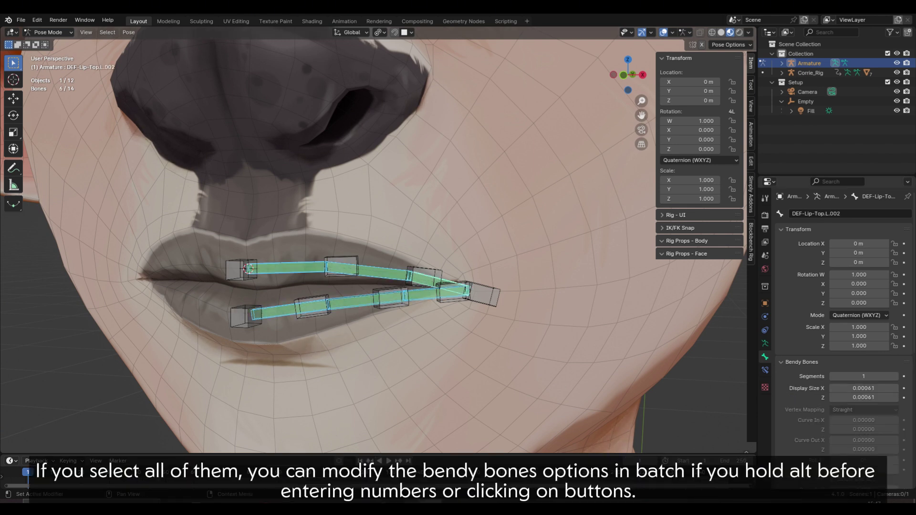
left_click_drag(839, 175, 839, 81)
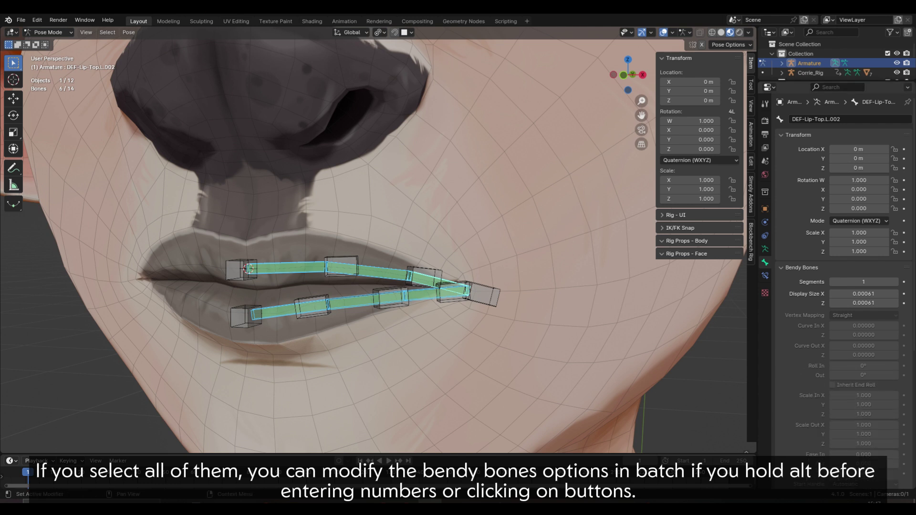
scroll(859, 191, "down", 5)
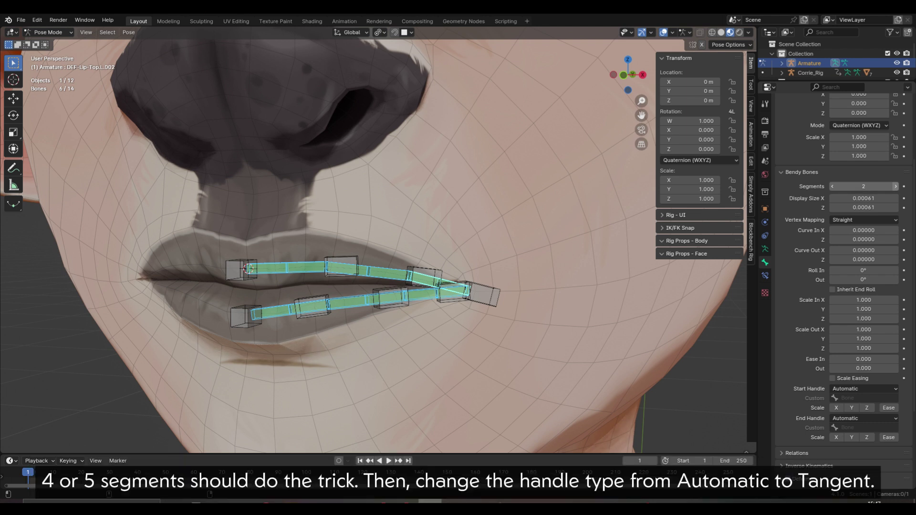
left_click(895, 186)
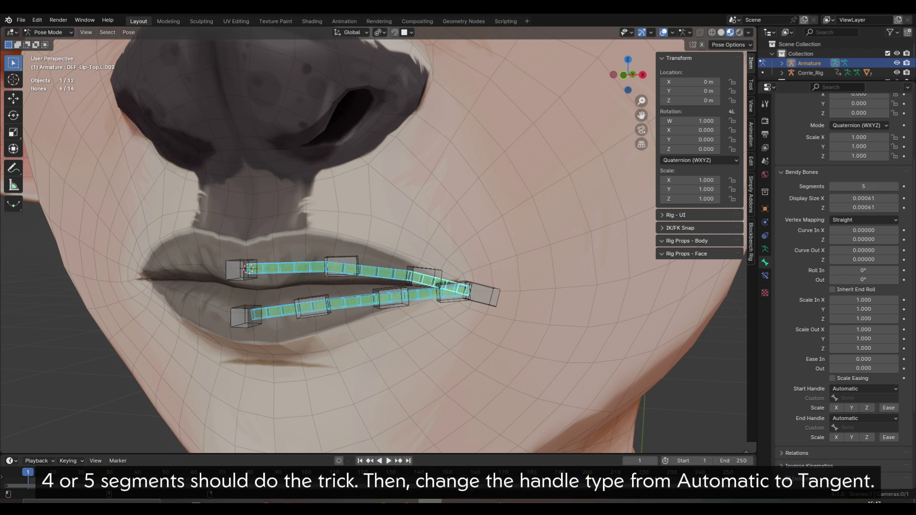
Step: Set both the Start Handle and End Handle types of the selected deformation bones to Tangent
left_click(863, 389)
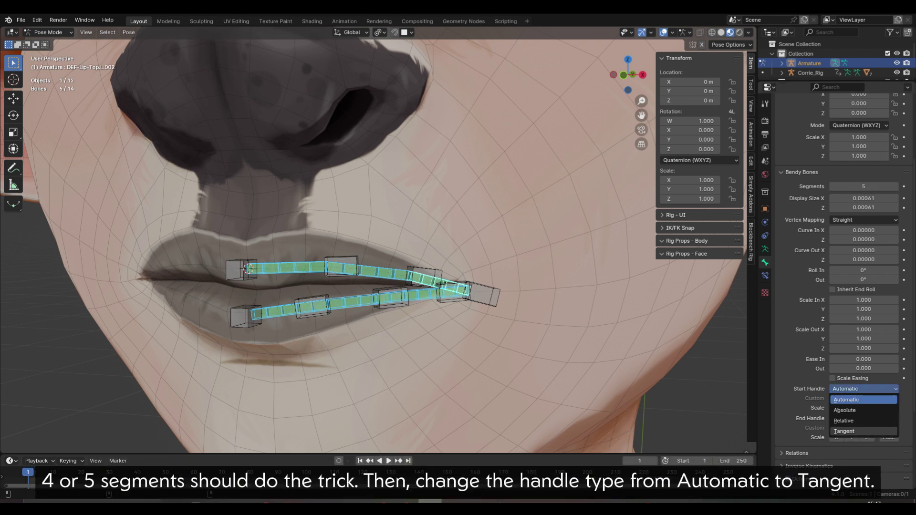
left_click(844, 431)
left_click(863, 418)
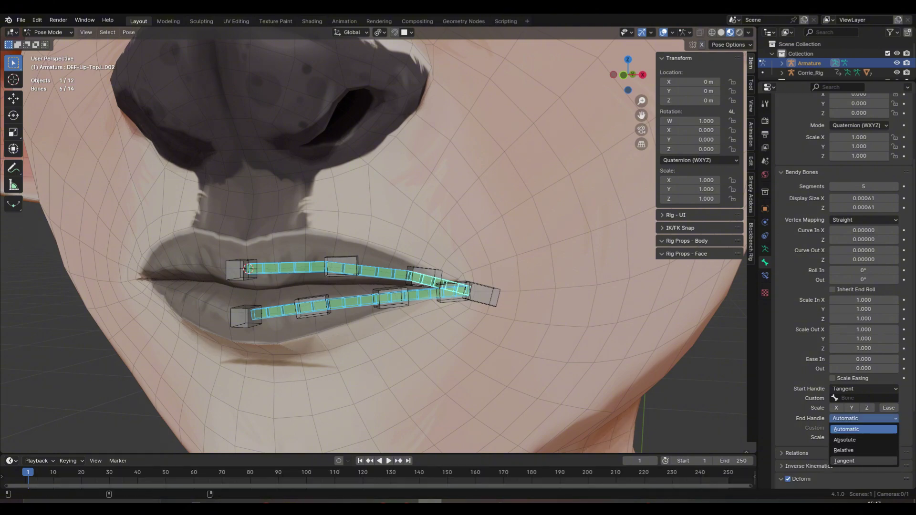
left_click(844, 461)
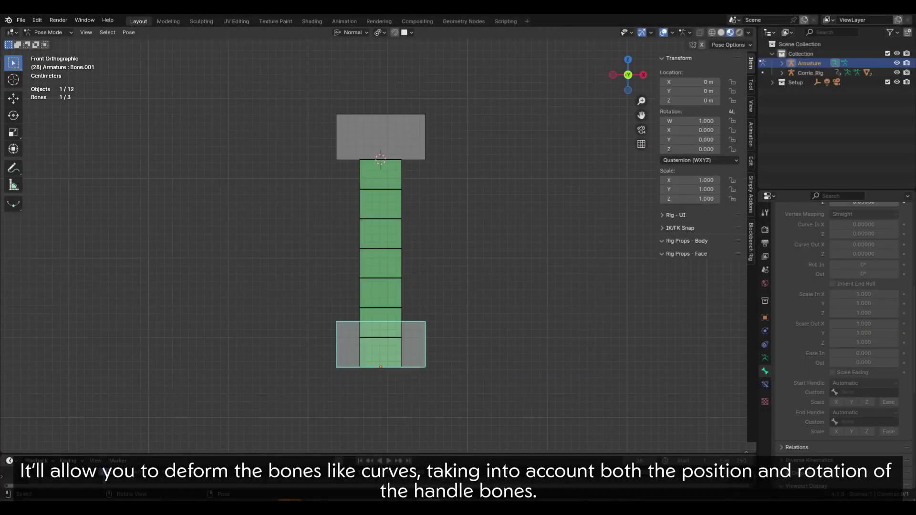
Step: Rotate and move the two handle bones of the sample bendy bone to bend it like a curve, then deselect everything
key("r")
key("Return")
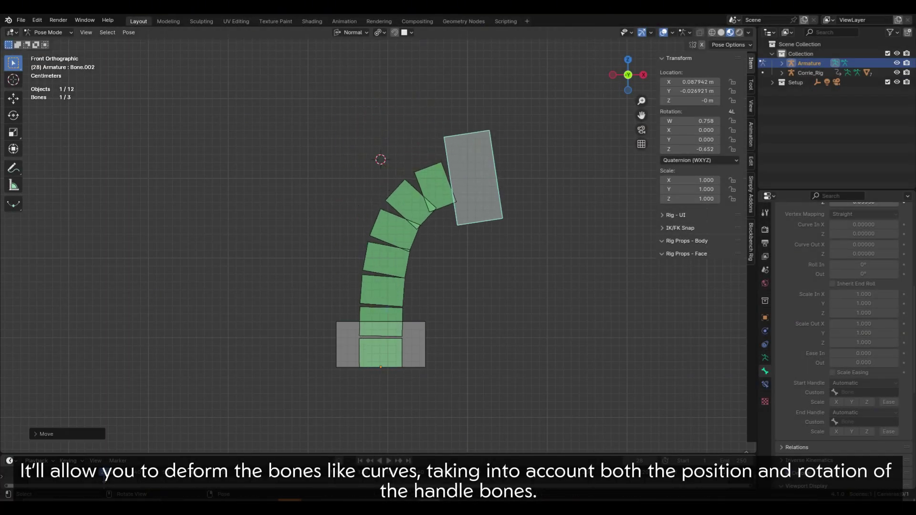
left_click(381, 346)
key("r")
key("Return")
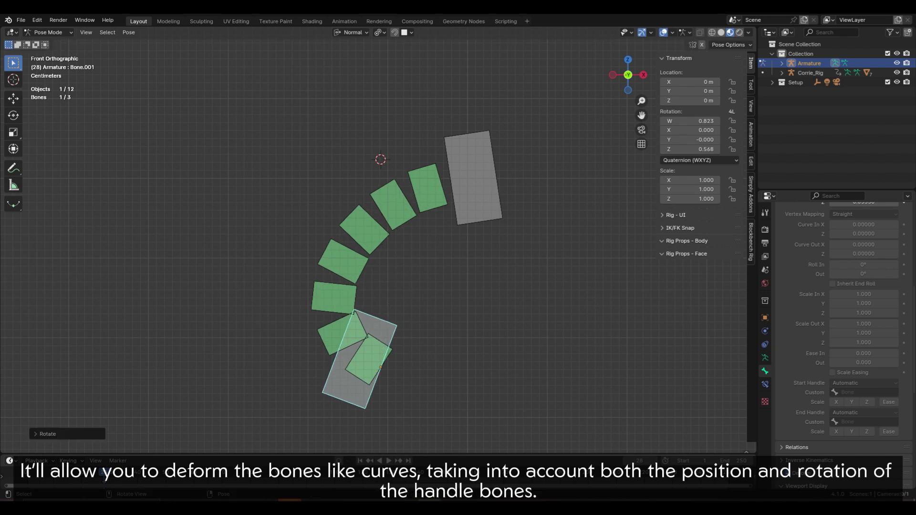
key("g")
key("Return")
key("alt+a")
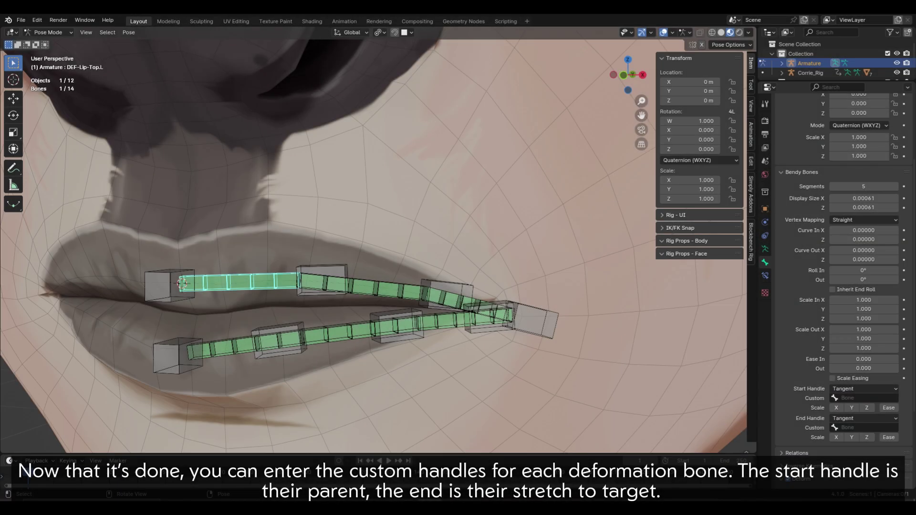
Step: Assign Tweak-Lip-Top.L as the custom end handle of DEF-Lip-Top.L, leaving its custom start handle empty
left_click(330, 271)
scroll(845, 286, "up", 4)
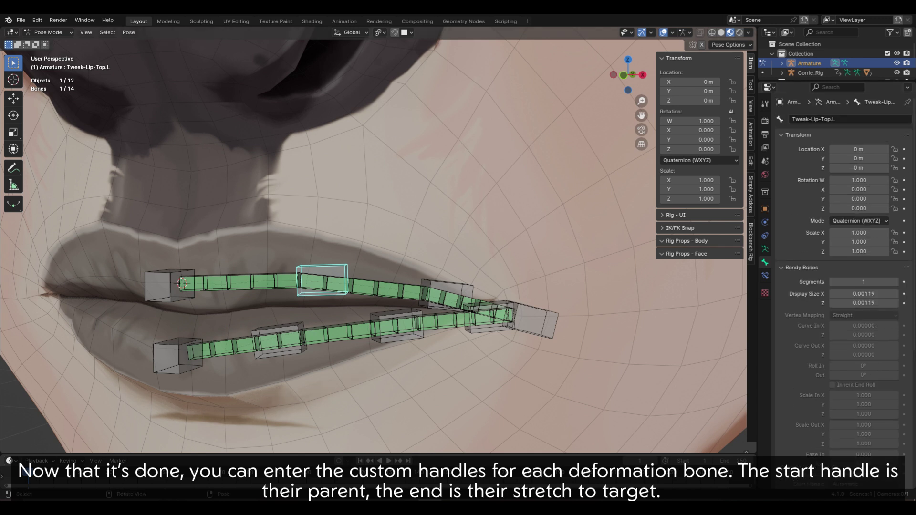
left_click(241, 282)
scroll(844, 287, "down", 5)
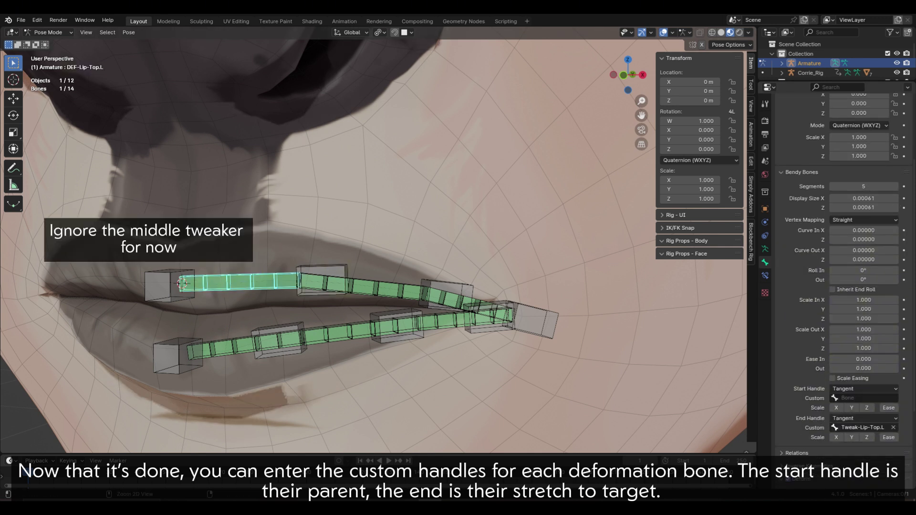
Step: Assign DEF-Lip-Top.L.001 the custom start handle Tweak-Lip-Top.L and the custom end handle Tweak-Lip-Top.L.001
left_click(374, 288)
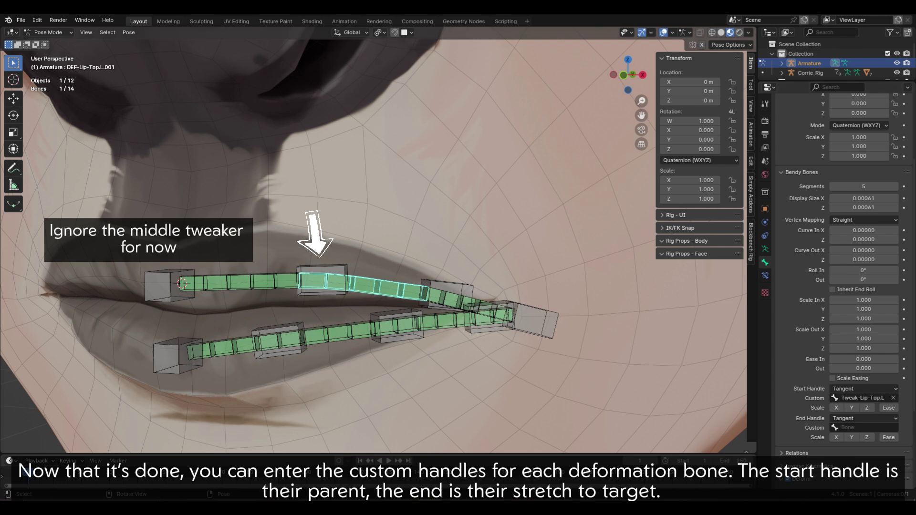
left_click(455, 288)
scroll(844, 286, "up", 5)
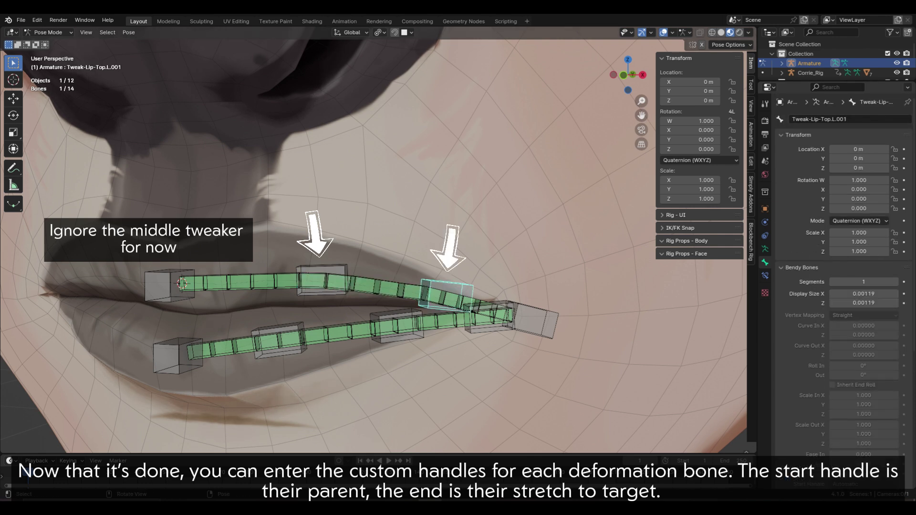
left_click(374, 288)
scroll(844, 286, "down", 3)
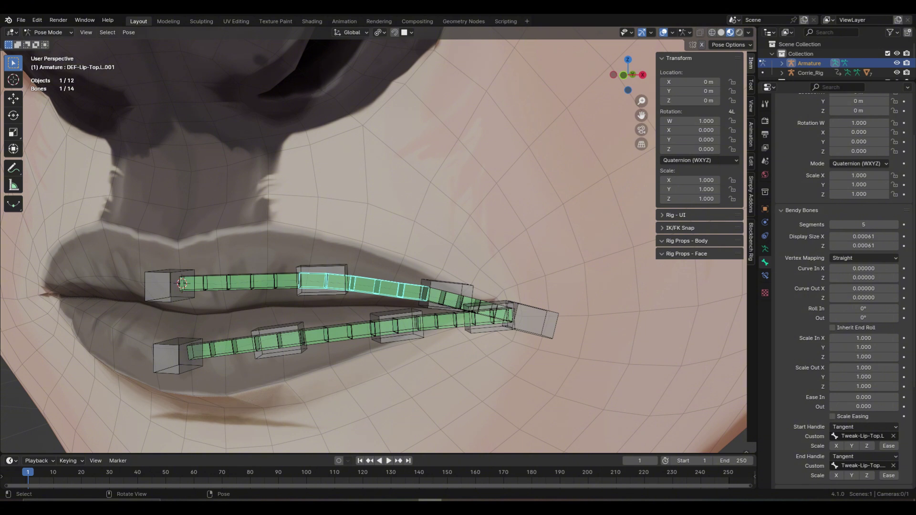
Step: Select DEF-Lip-Top.L.002 and check the name of the upper tweaker at the lip corner
left_click(452, 299)
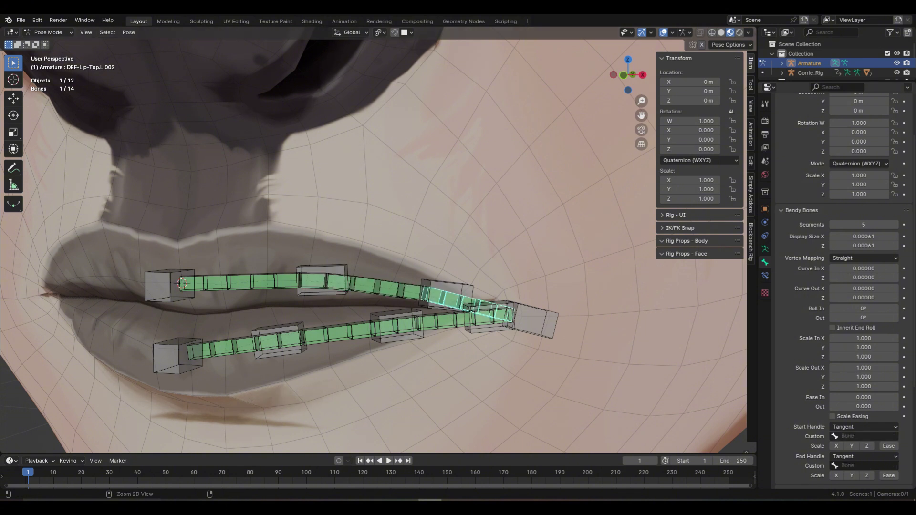
left_click(533, 321)
scroll(844, 286, "up", 3)
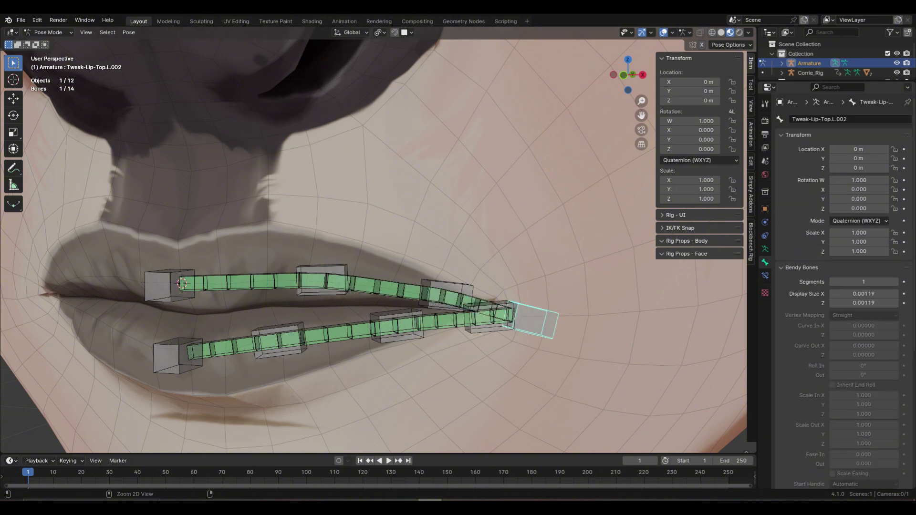
scroll(854, 430, "down", 2)
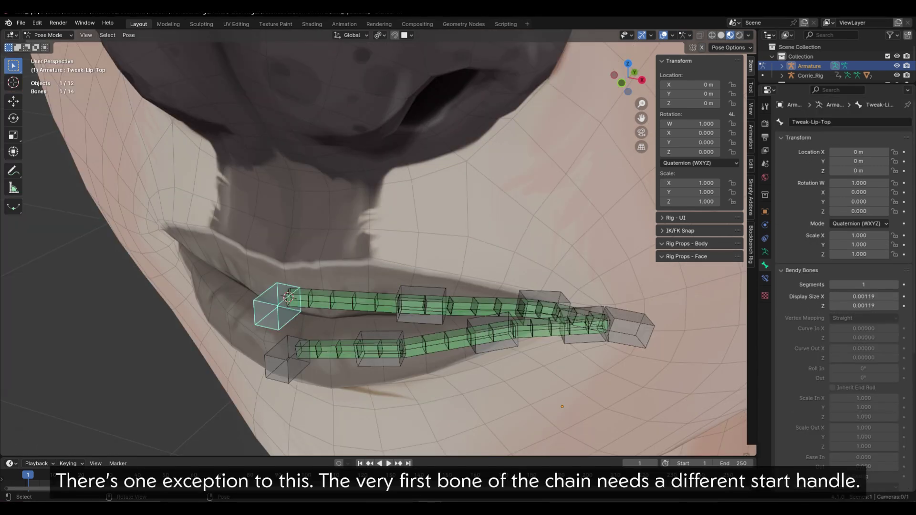
Step: Try Tweak-Lip-Top as the custom start handle of DEF-Lip-Top.L, then clear that handle
left_click(348, 302)
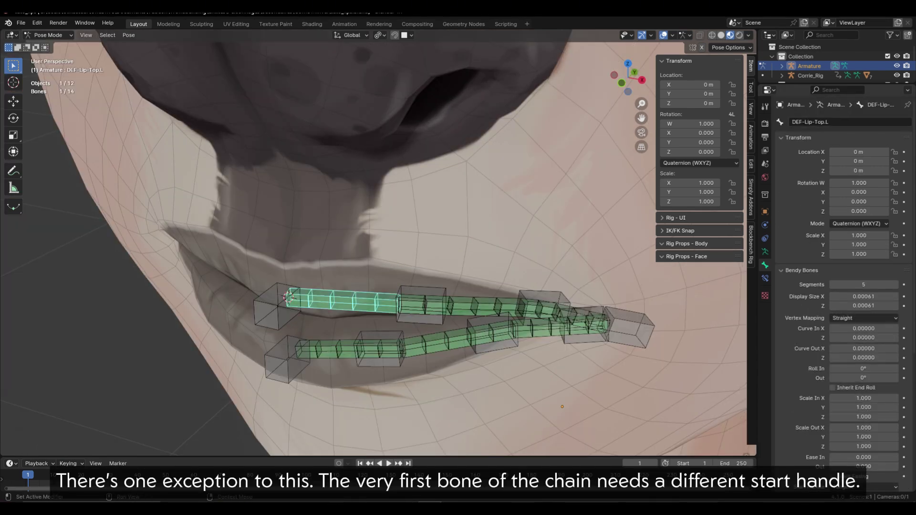
scroll(863, 371, "down", 5)
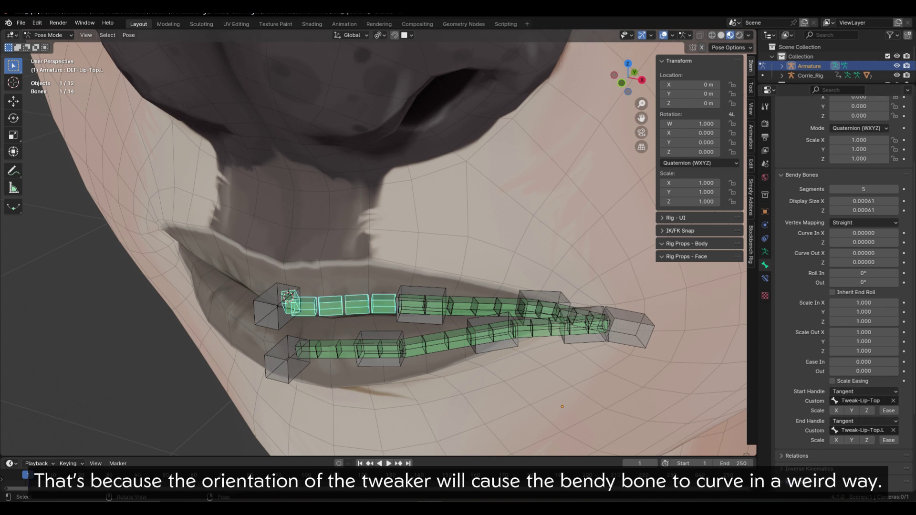
left_click(281, 315)
key("r")
key("z")
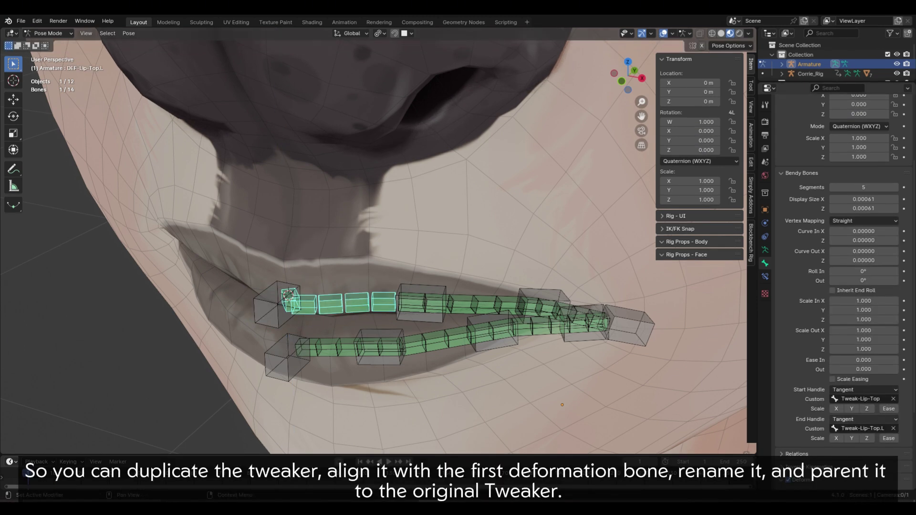
left_click(893, 399)
Step: Duplicate the Tweak-Lip-Top bone in place and align the copy with the first deformation bone, DEF-Lip-Top.L
left_click(276, 307)
key("Tab")
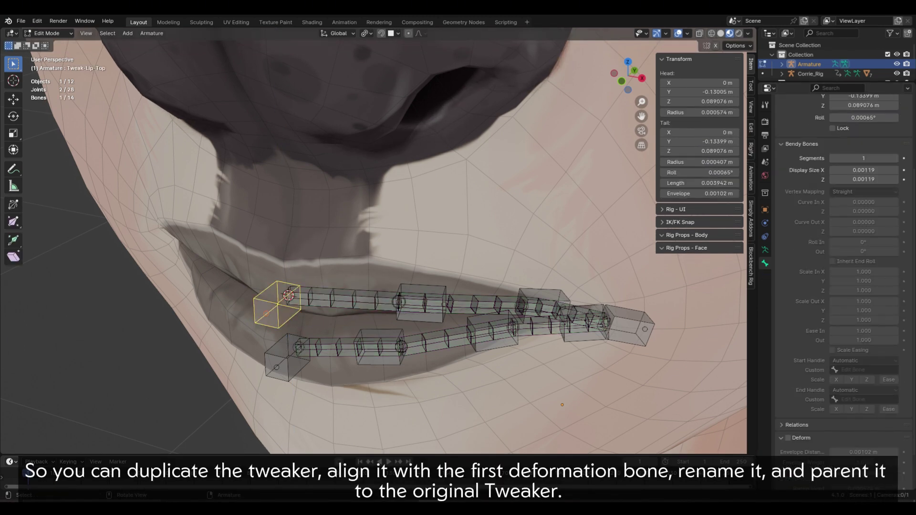
key("shift+d")
right_click(329, 302)
left_click(337, 300, "shift")
key("ctrl+alt+a")
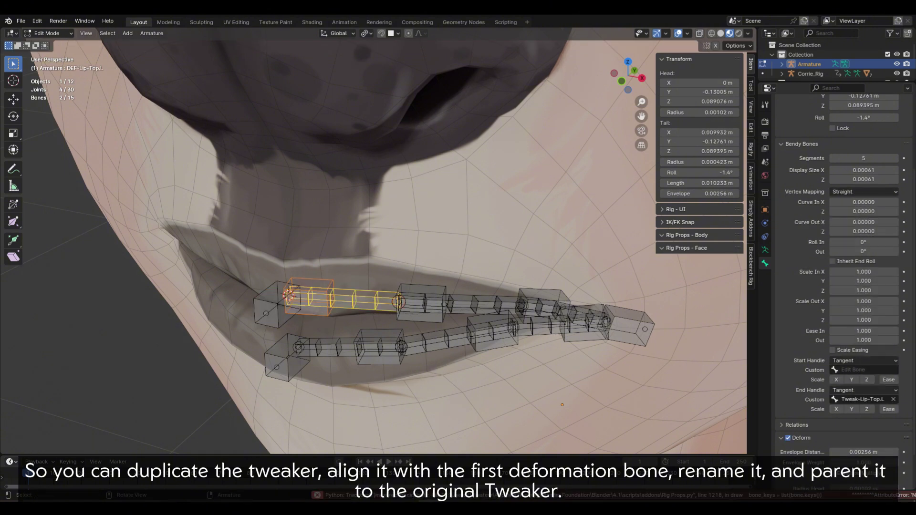
Step: Shrink the duplicated tweaker to a bendy display size of about 0.00093 and a length of about 0.0023 m
left_click(323, 299)
key("ctrl+alt+s")
left_click(420, 339)
key("s")
left_click(372, 323)
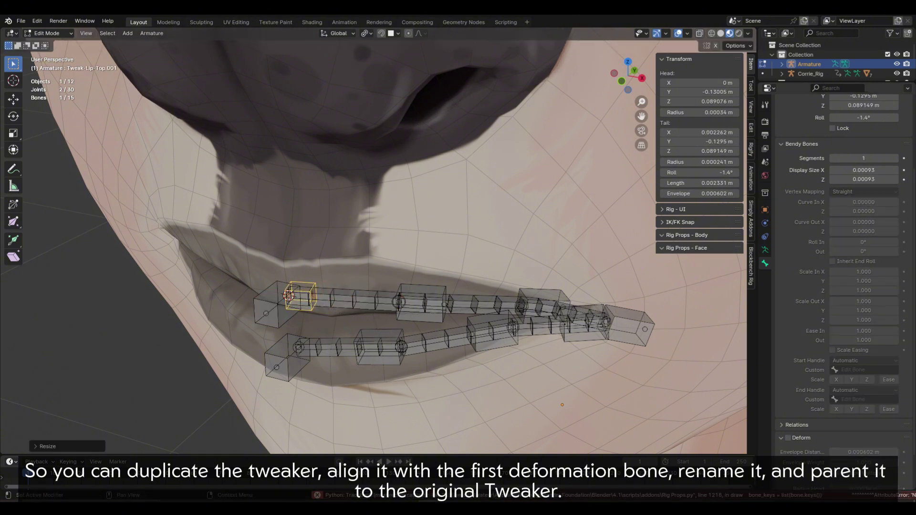
Step: Rename the duplicated bone to MCH-BB-Start-Lip-Top.L
scroll(844, 138, "up", 5)
left_click(843, 120)
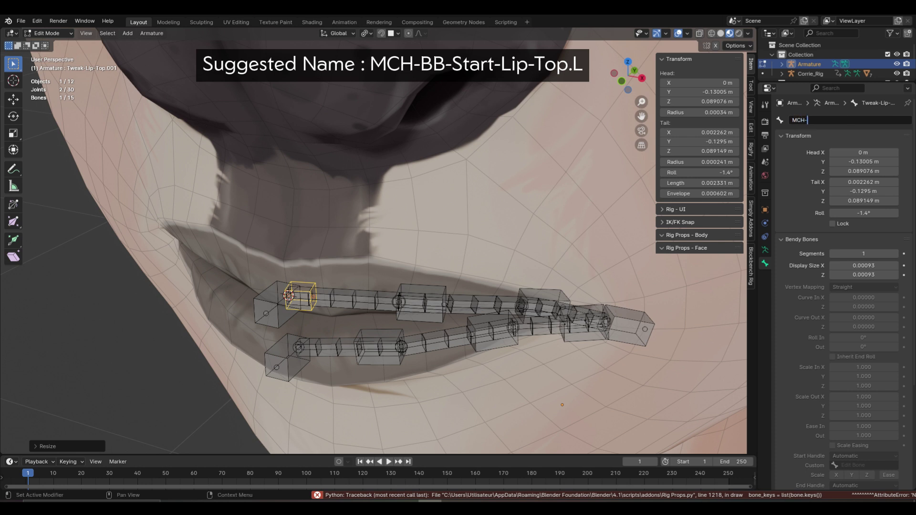
type("MCH-BB-Start-Lip-T")
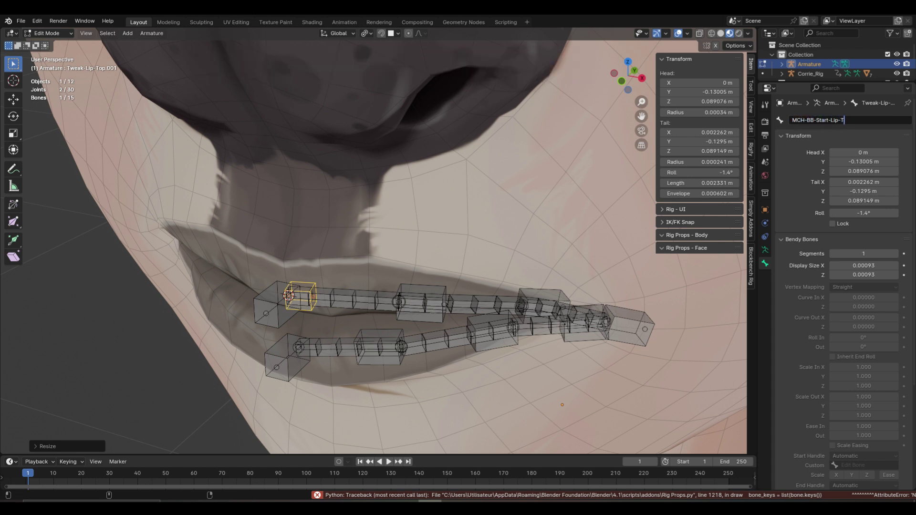
type("op.L")
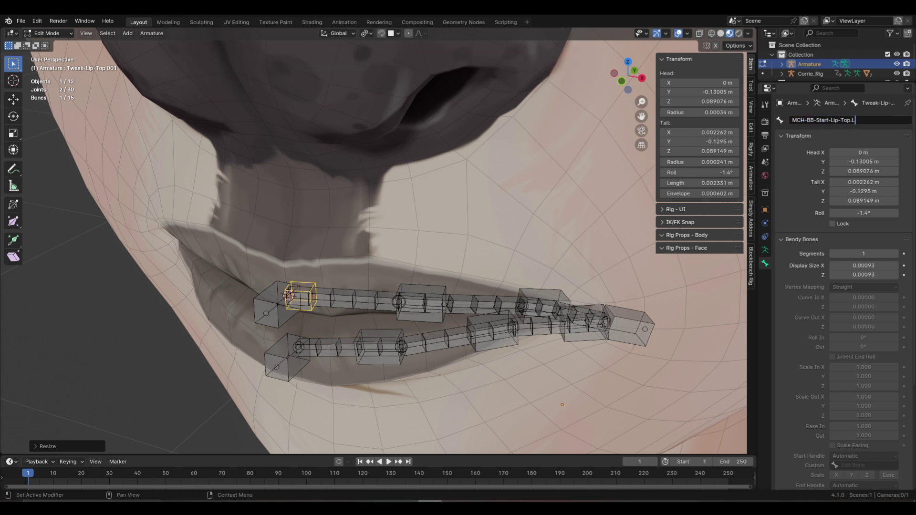
key("Return")
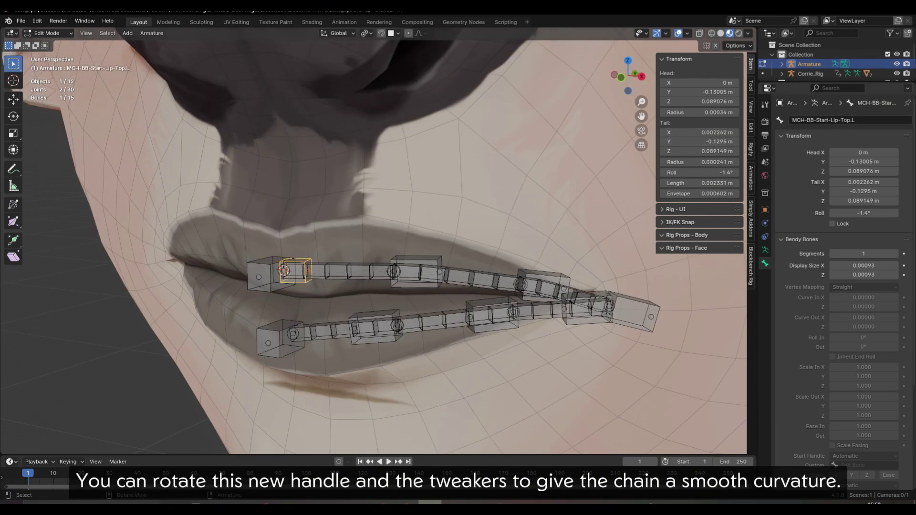
Step: Rotate the MCH-BB-Start-Lip-Top.L handle about the global Z axis to smooth the start of the upper-lip curve
left_click(349, 271)
middle_click_drag(405, 239, 399, 286)
left_click(311, 318)
middle_click_drag(401, 253, 414, 274)
key("r")
key("z")
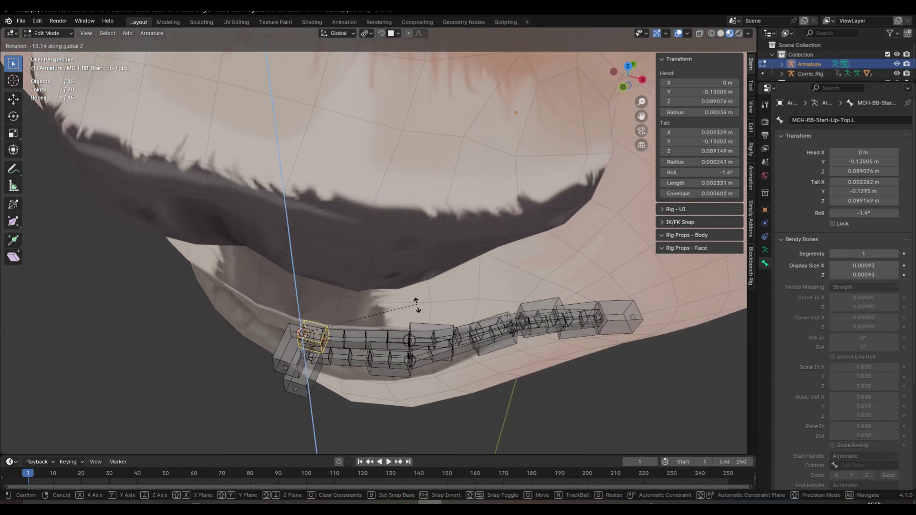
left_click(415, 310)
Step: Rotate the following upper-lip tweakers about the global Z axis so the chain follows the lip's curvature
left_click(432, 333)
key("r")
key("z")
left_click(554, 358)
middle_click_drag(525, 355, 465, 334)
left_click(440, 382)
key("r")
key("z")
left_click(497, 375)
Step: Rotate the corner tweaker Tweak-Lip-Top.L.002 and its neighbor Tweak-Lip-Top.L.001 freely to smooth the outer part of the upper-lip chain
middle_click_drag(496, 374, 615, 310)
left_click(620, 309)
key("r")
left_click(655, 317)
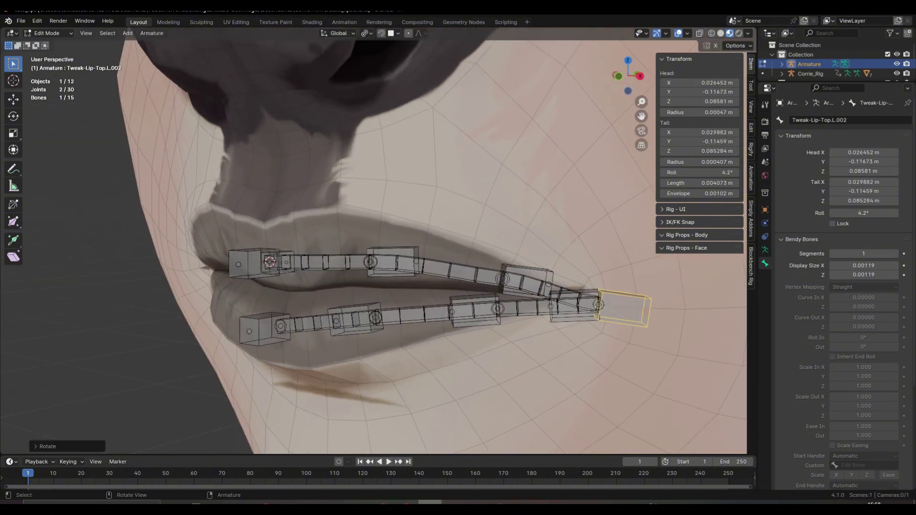
left_click(544, 284)
key("r")
left_click(601, 292)
key("r")
middle_click_drag(601, 291, 623, 263)
left_click(601, 262)
Step: Move the two intermediate joints of the upper-lip chain, with their tweakers, to better positions along the lip
left_click_drag(369, 211, 465, 265)
key("g")
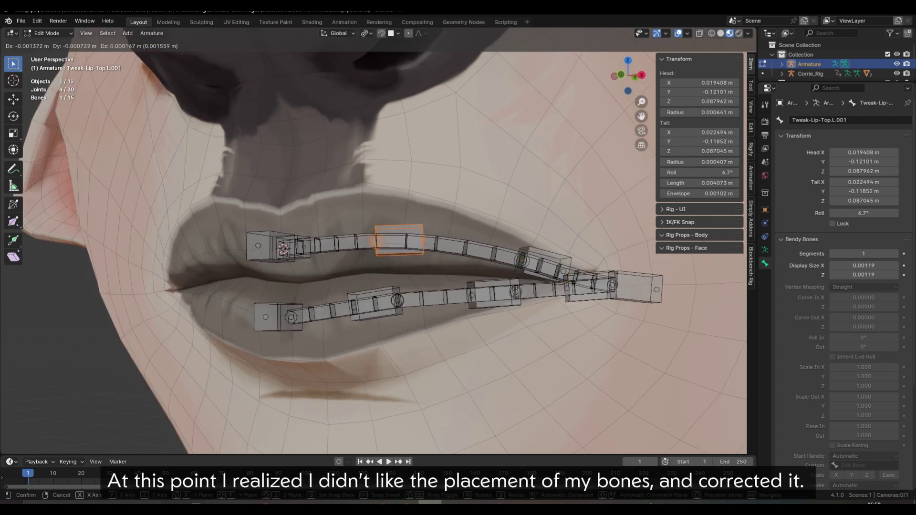
left_click(448, 264)
left_click(544, 266)
left_click_drag(535, 266, 536, 268, "shift")
mouse_move(536, 267)
middle_mouse_down()
mouse_move(510, 270)
mouse_move(553, 268)
middle_mouse_up()
key("g")
left_click(509, 266)
Step: Rotate the upper-lip tweakers and the start handle bone to give the repositioned chain a smooth curve
left_click(515, 266)
key("r")
left_click(517, 266)
left_click(381, 248)
key("r")
left_click(498, 264)
left_click(517, 267)
left_click(325, 262)
key("r")
left_click(406, 261)
left_click(421, 257)
key("r")
left_click(493, 253)
Step: Adjust the position of the joint between the first two upper-lip deformation bones together with Tweak-Lip-Top.L
left_click(395, 256)
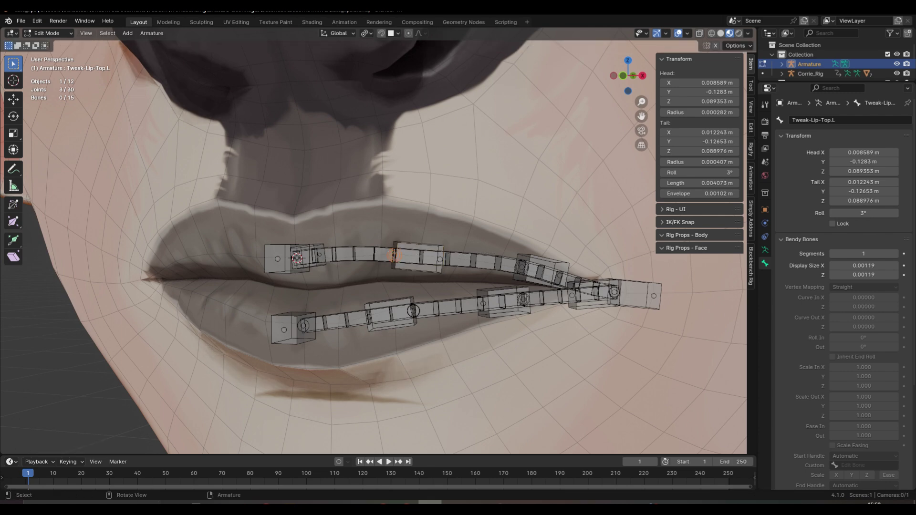
key("g")
right_click(405, 253)
left_click(418, 245, "shift")
key("g")
left_click(432, 241)
Step: In Pose Mode, reset the length values of the Stretch To constraints on the upper-lip deformation bones
middle_click_drag(432, 241, 415, 240)
key("Tab")
left_click(367, 242)
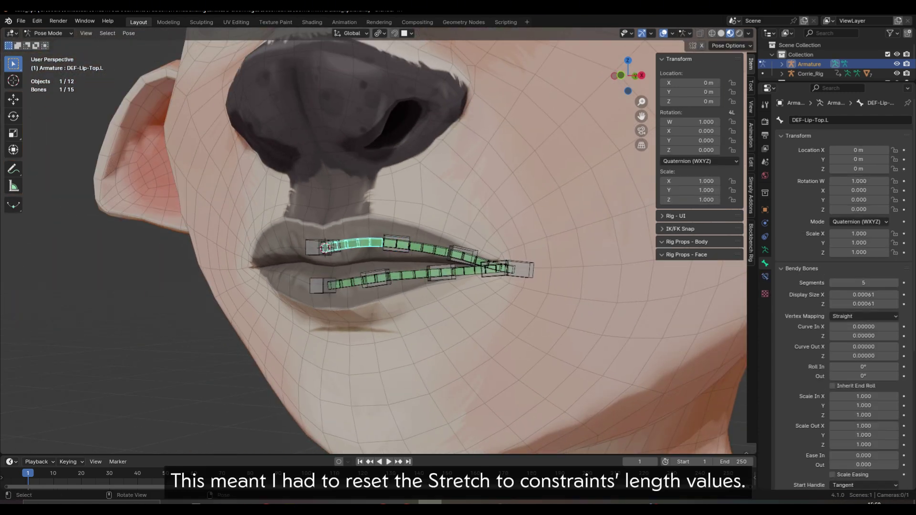
left_click(765, 277)
left_click(416, 248)
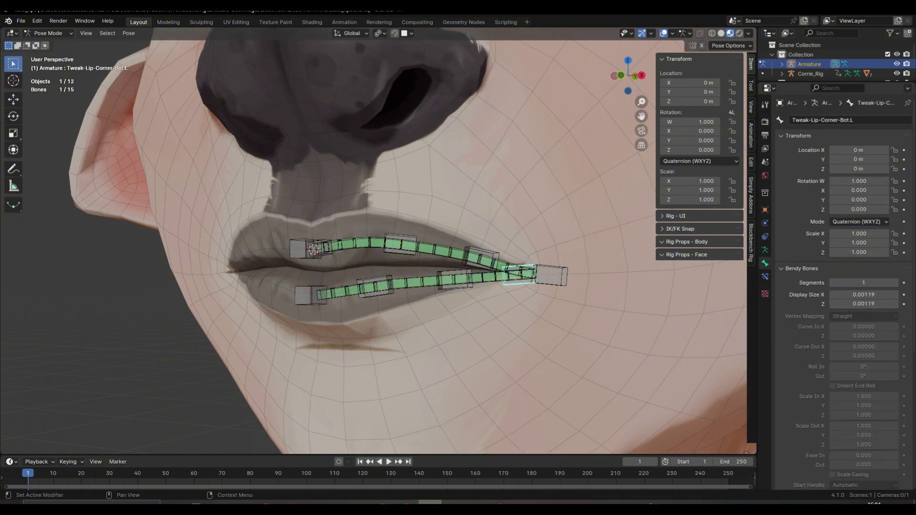
Step: Assign the neighboring lower-lip tweakers as custom handles of the lower-lip deformation bones, leaving the last bone's custom end handle empty
left_click(488, 278)
scroll(863, 351, "down", 6)
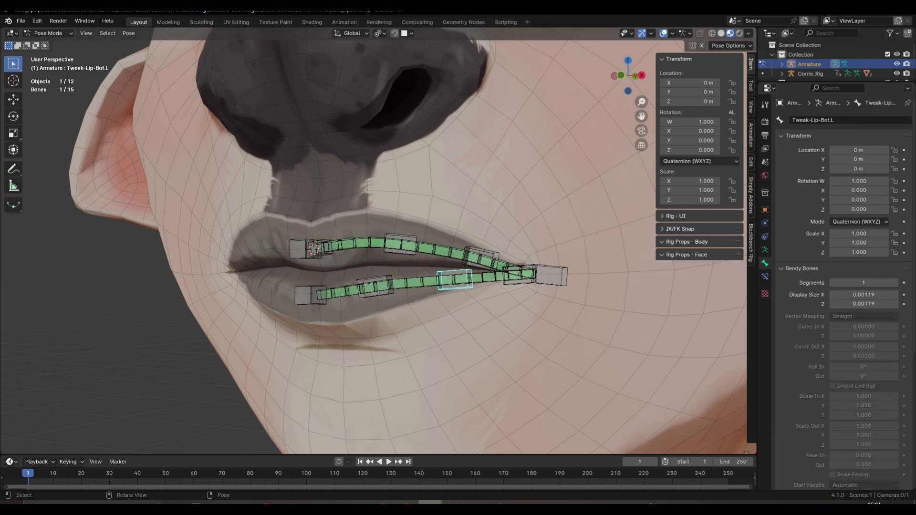
left_click(376, 286)
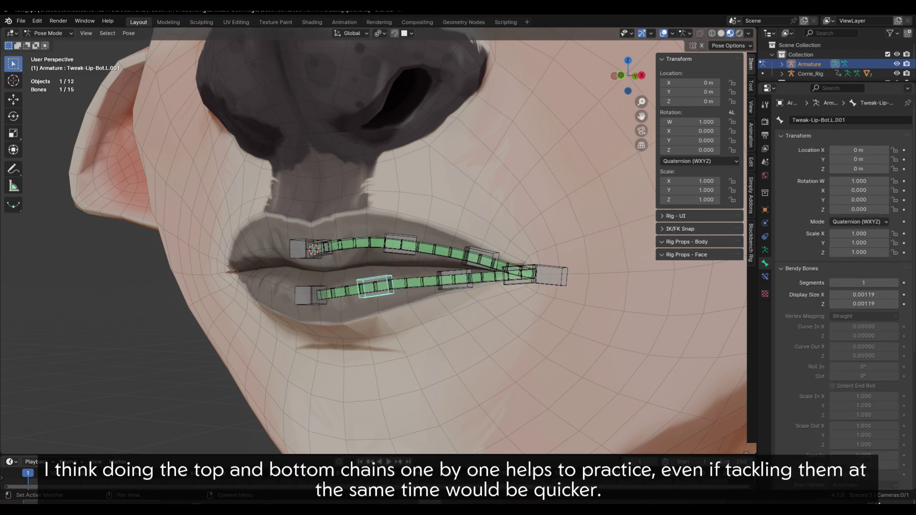
left_click(415, 283)
scroll(864, 334, "down", 4)
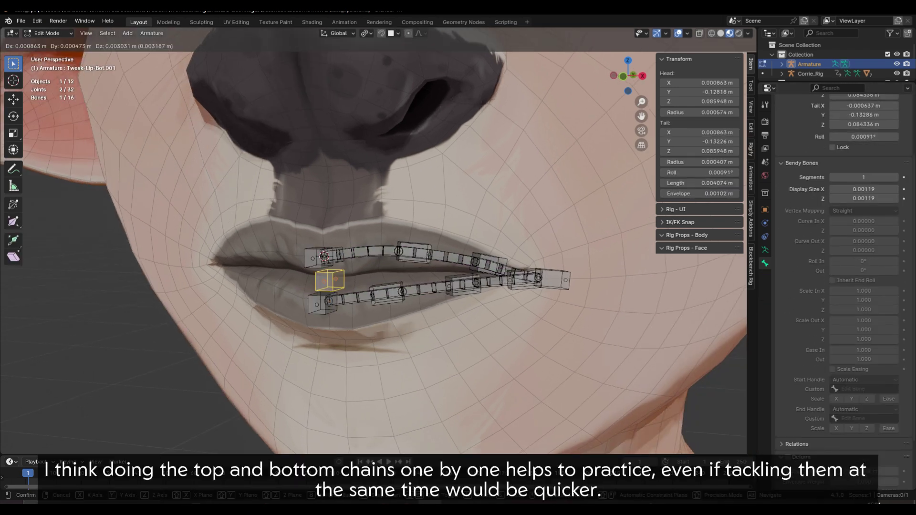
Step: Align a duplicate of the middle lower-lip tweaker with DEF-Lip-Bot.L.002 and shrink it to about 0.0021 m long, display size 0.00094
key("s")
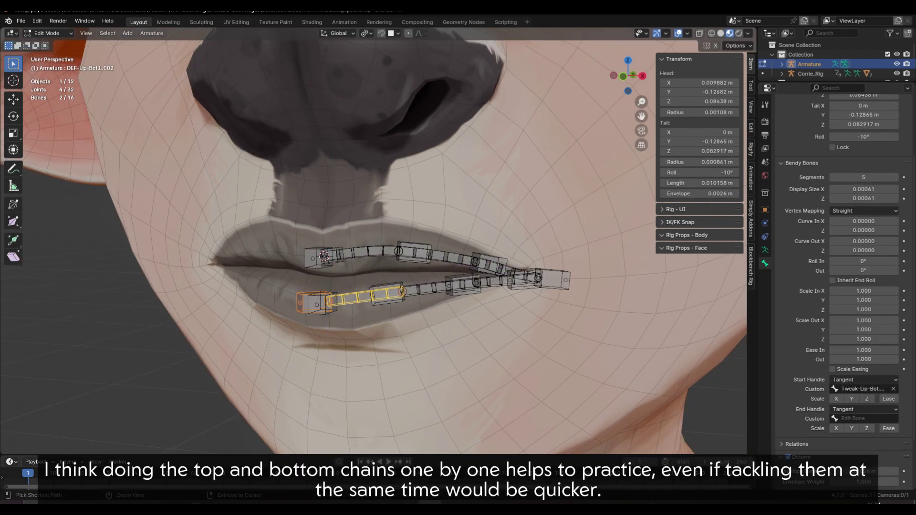
left_click(392, 310)
key("ctrl+alt+s")
left_click(388, 309)
key("s")
left_click(389, 310)
Step: Rename the duplicated lower-lip bone to MCH-BB-End-Lip-Bot.L
scroll(863, 267, "up", 4)
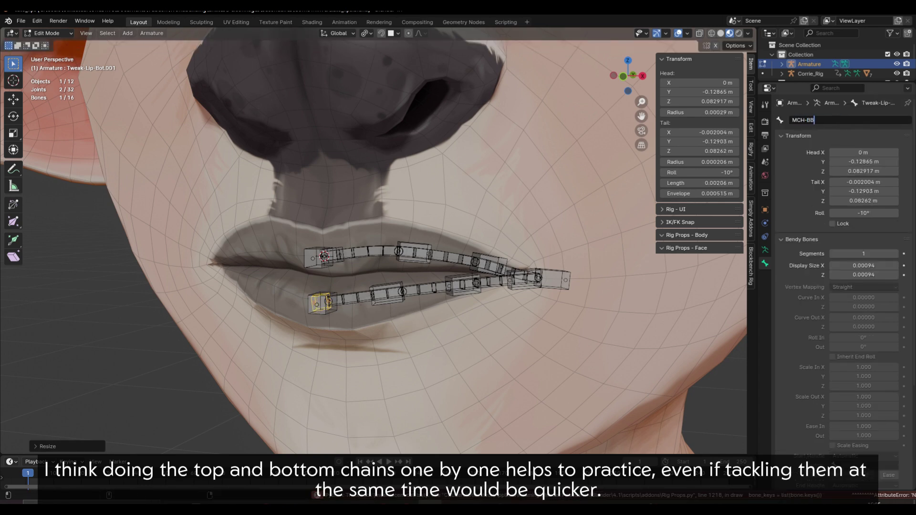
type("Lip-Bot.L")
key("Return")
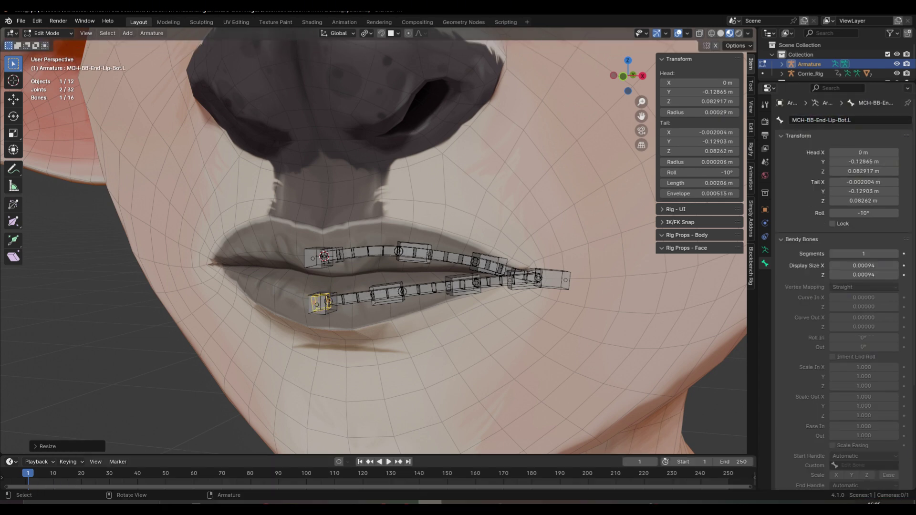
Step: Parent MCH-BB-End-Lip-Bot.L to the original tweaker at the middle of the lower lip
left_click(333, 309, "shift")
key("ctrl+p")
left_click(355, 290)
left_click(357, 298)
left_click(333, 309)
left_click(330, 309)
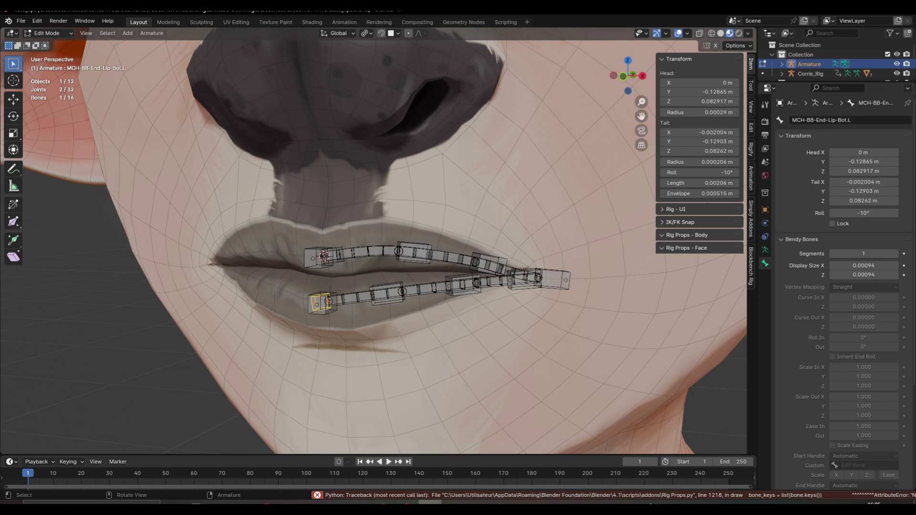
Step: Assign MCH-BB-End-Lip-Bot.L as the custom end handle of DEF-Lip-Bot.L.002
left_click(363, 298)
scroll(864, 334, "down", 4)
left_click(866, 380)
left_click(859, 334)
Step: Rotate the MCH-BB-End-Lip-Bot.L handle about the global Z axis to smooth the end of the lower-lip curve
left_click(329, 309)
key("r")
key("z")
middle_click_drag(391, 239, 410, 367)
left_click(420, 337)
Step: Rotate the lower-lip tweakers about the global Z axis so the lower chain curves smoothly
left_click(405, 325)
key("r")
key("z")
left_click(418, 331)
key("r")
key("z")
left_click(513, 262)
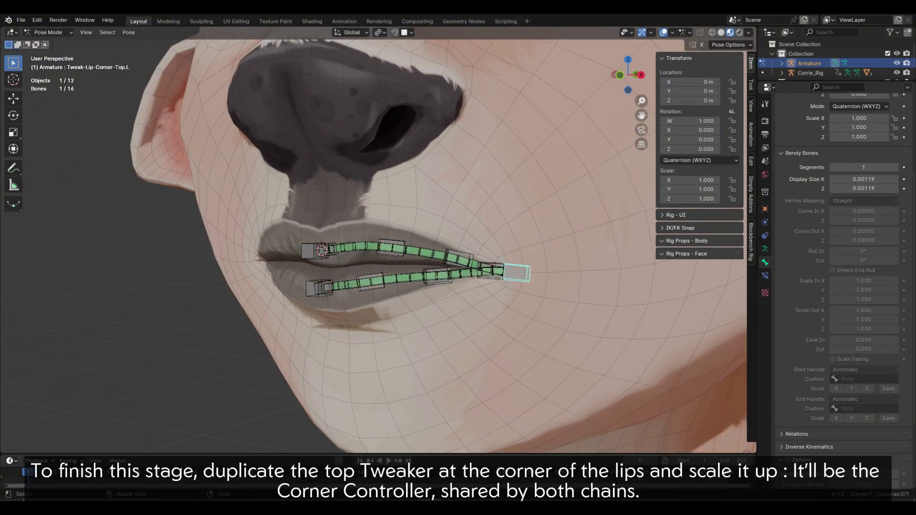
Step: Duplicate Tweak-Lip-Corner-Top.L in place, scale the copy up to about 0.0093 m long and thin its bendy display size to about 0.00067
key("Tab")
key("shift+d")
key("Escape")
key("s")
key("Return")
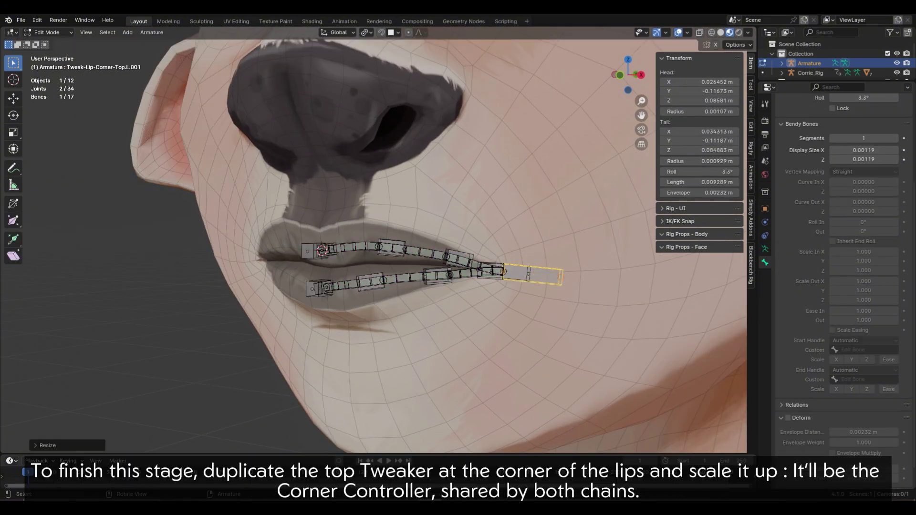
key("ctrl+alt+s")
left_click(582, 295)
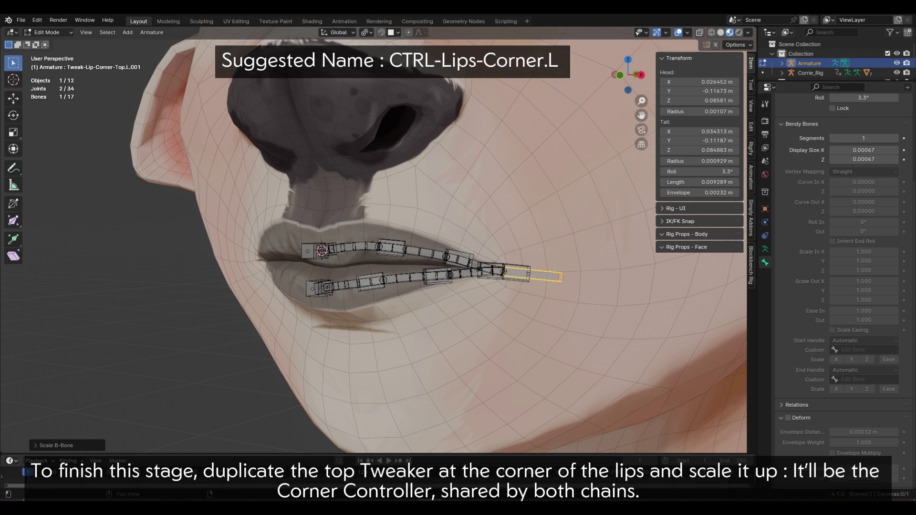
Step: Rename the enlarged corner bone to CTRL-Lips-Corner.L
scroll(840, 239, "up", 6)
type("CTR")
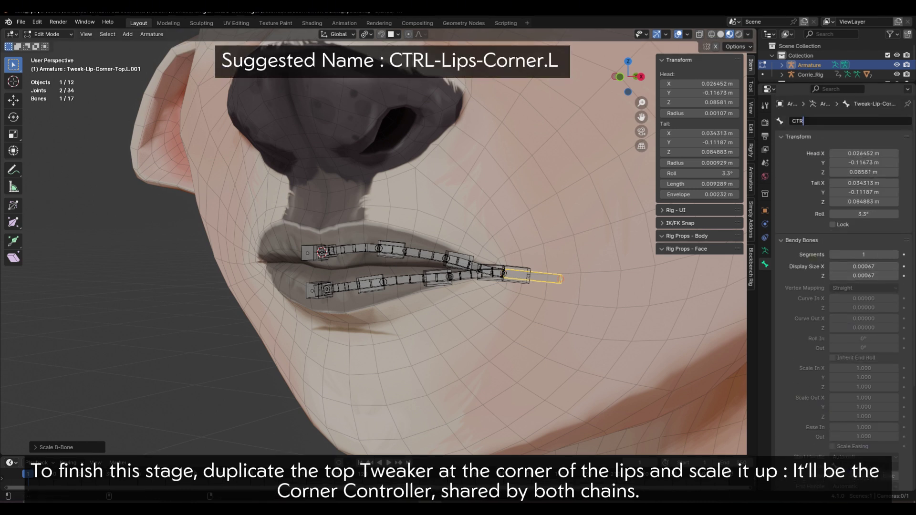
type("L-Lips-Corner?K")
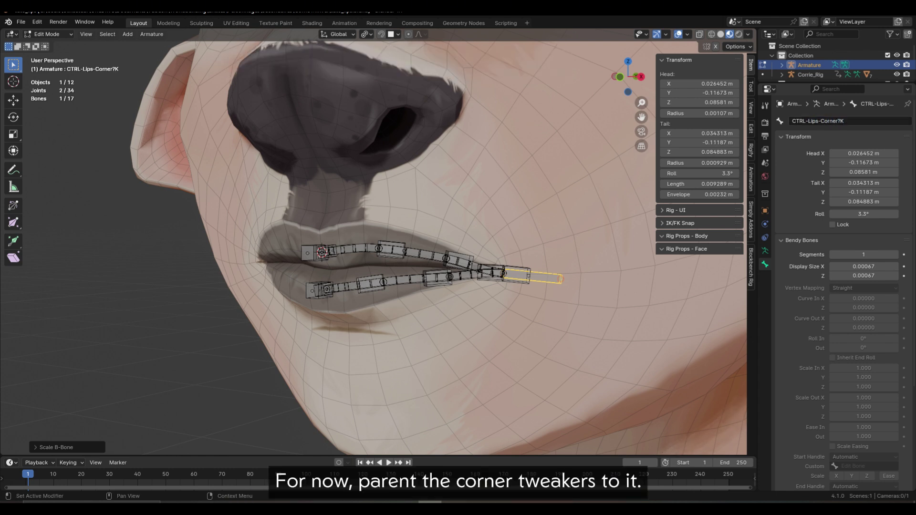
key("BackSpace")
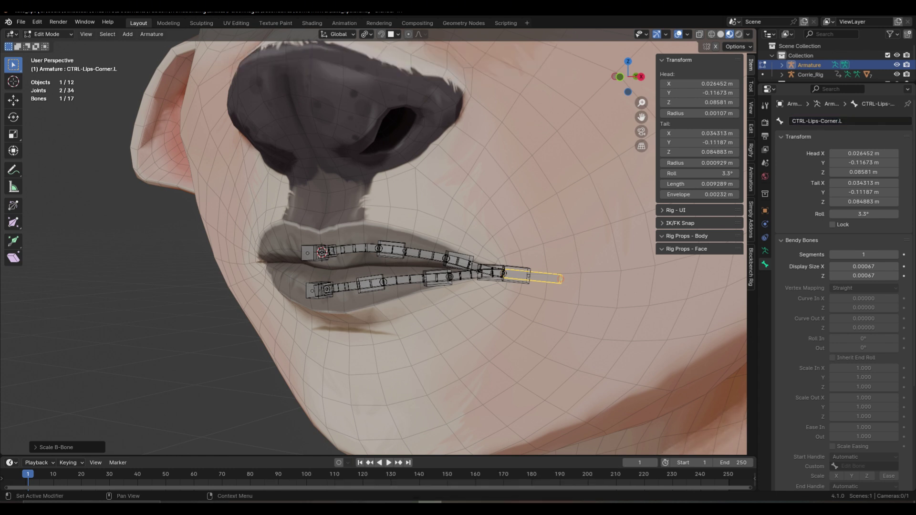
Step: Parent the top and bottom corner tweakers to CTRL-Lips-Corner.L and leave Edit Mode
left_click(499, 273)
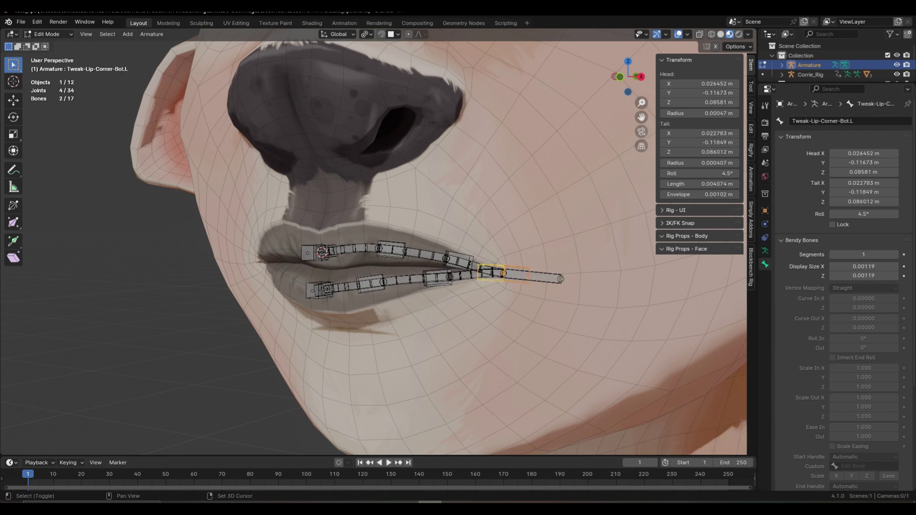
left_click(551, 278, "shift")
key("ctrl+p")
left_click(560, 260)
key("Tab")
Step: Rotate the top control bone of the sample bendy chain by about a quarter turn to bend the chain
key("r")
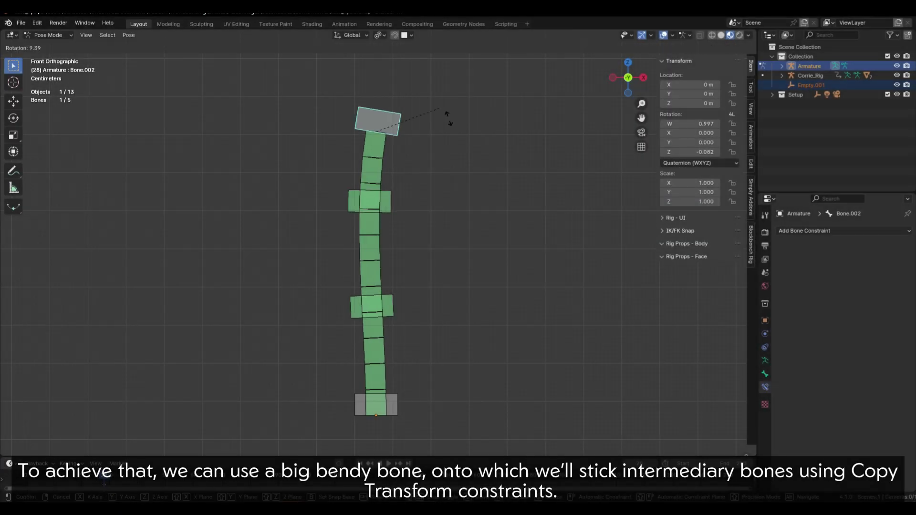
left_click(409, 188)
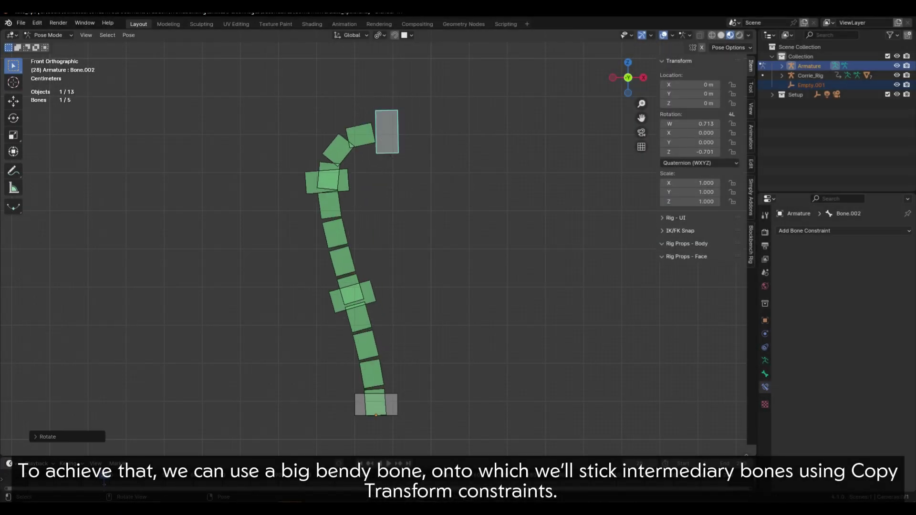
Step: Rotate the bottom control bone of the sample bendy chain to bend the chain from its base
left_click(376, 405)
key("r")
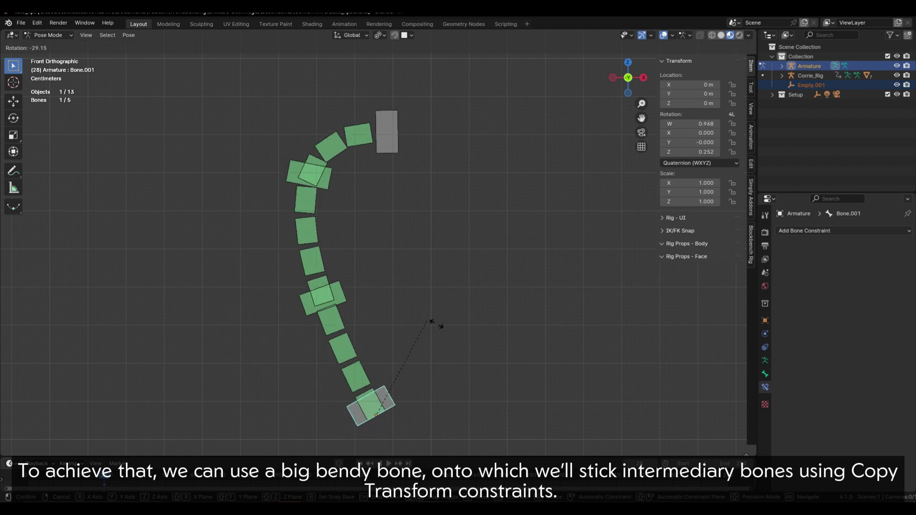
left_click(395, 434)
key("r")
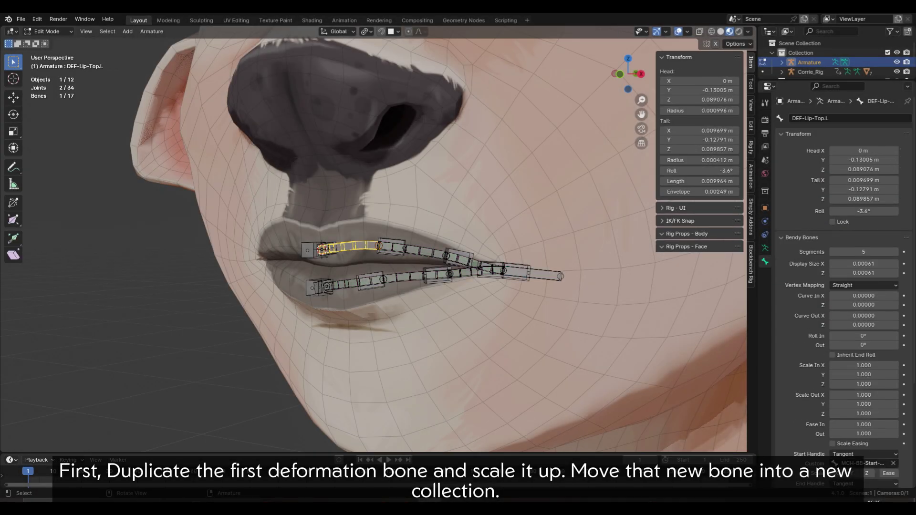
Step: Duplicate the DEF-Lip-Top.L bone in place and scale the copy up to about 0.028 m long
scroll(429, 253, "up", 2)
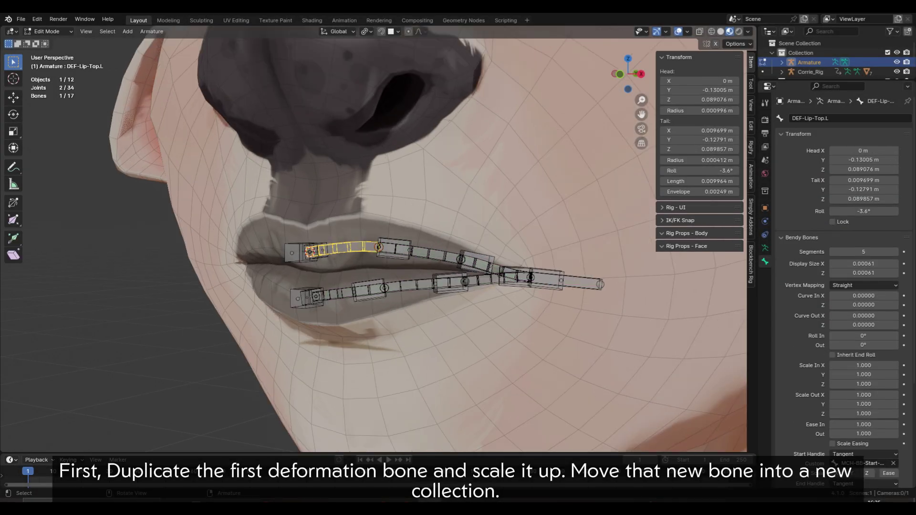
key("shift+d")
key("Escape")
key("s")
left_click(576, 254)
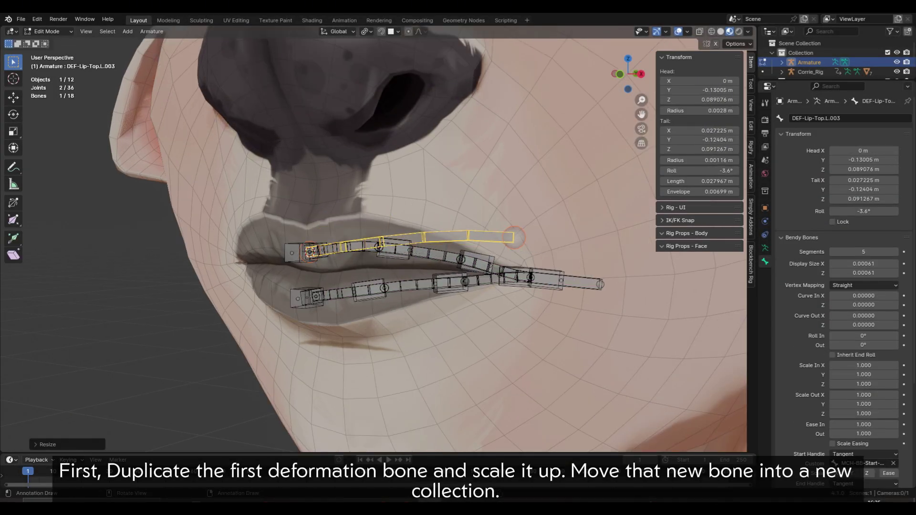
Step: Move the enlarged bone into a new bone collection named BB Chain and hide the DEF-Lips collection
key("m")
left_click(429, 220)
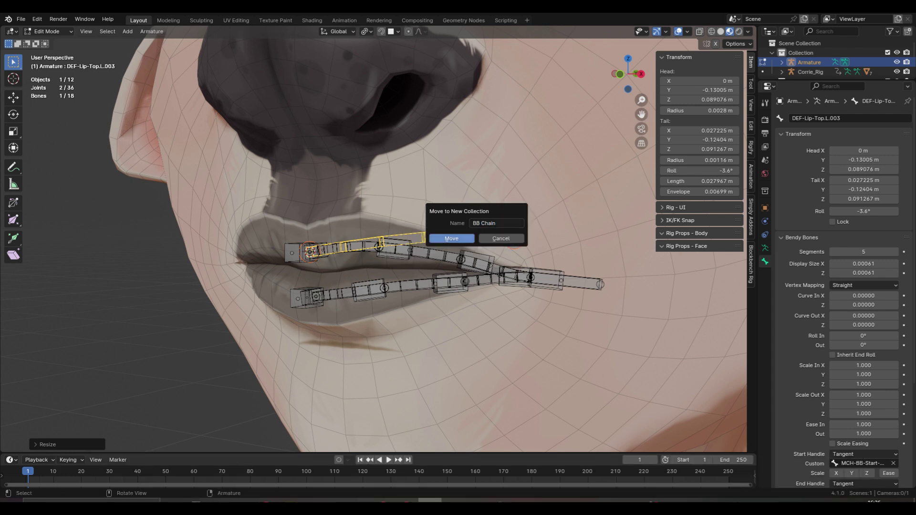
key("Return")
left_click(765, 248)
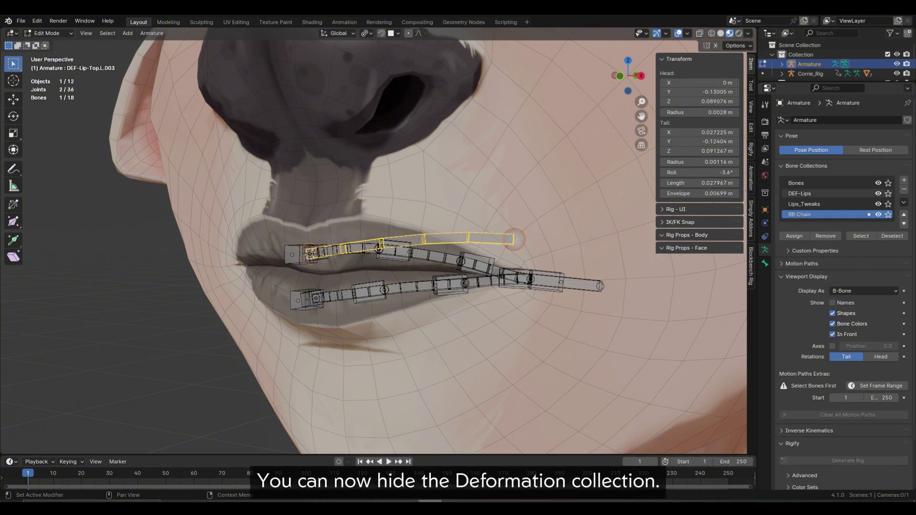
left_click(878, 193)
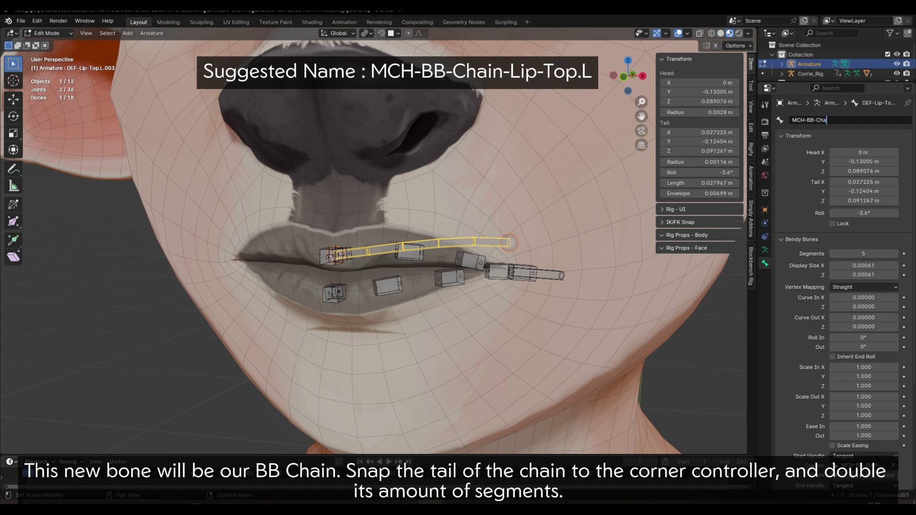
Step: Rename the enlarged bone to MCH-BB-Chain-Lip-Top.L and snap its tail to the head of the lip corner controller
type("op.L")
key("Return")
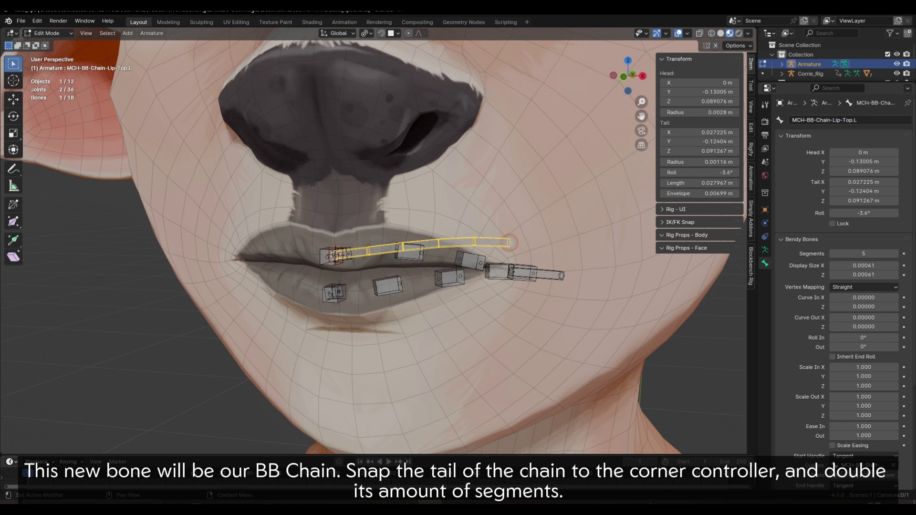
left_click(511, 271)
key("shift+s")
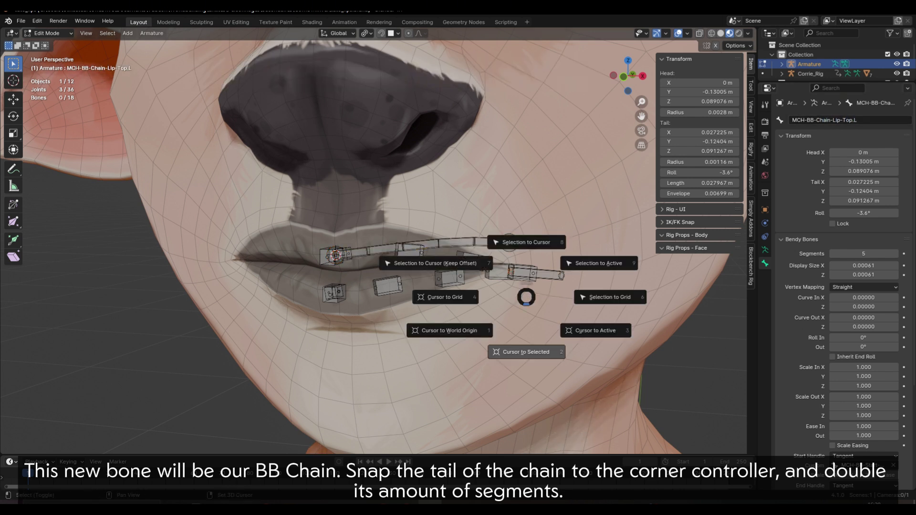
left_click(526, 351)
left_click(510, 242)
key("shift+s")
left_click(517, 156)
left_click(442, 262)
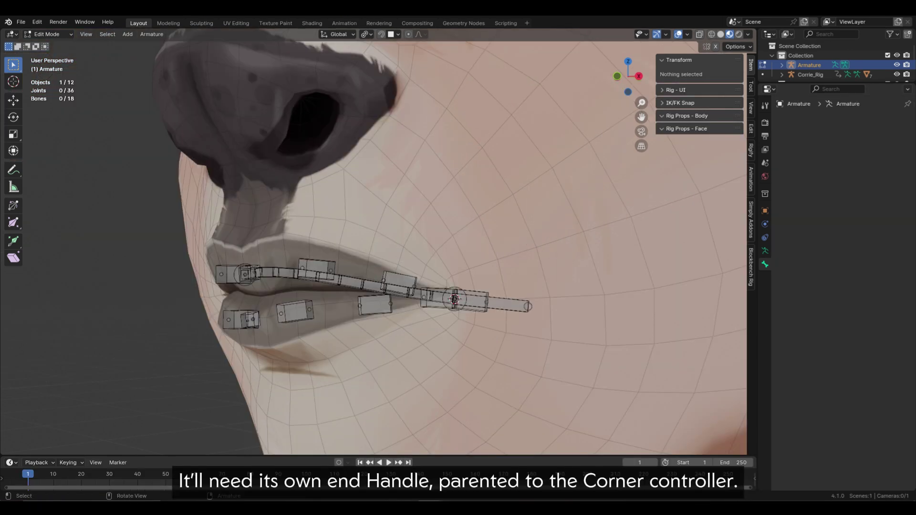
Step: Duplicate CTRL-Lips-Corner.L in place, scale the copy down to about 0.0061 m long and thicken its bendy display size to about 0.00087
left_click(506, 304)
key("shift+d")
right_click(580, 313)
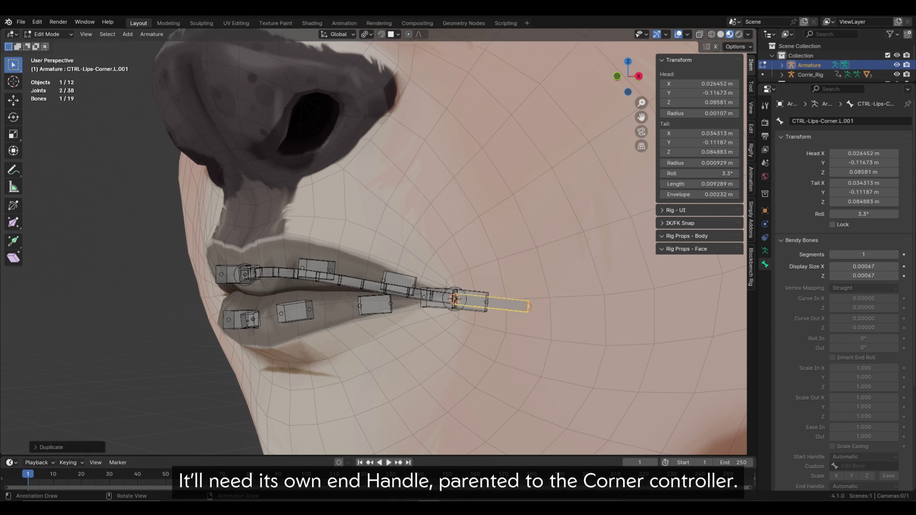
key("s")
left_click(540, 309)
key("ctrl+alt+s")
left_click(567, 311)
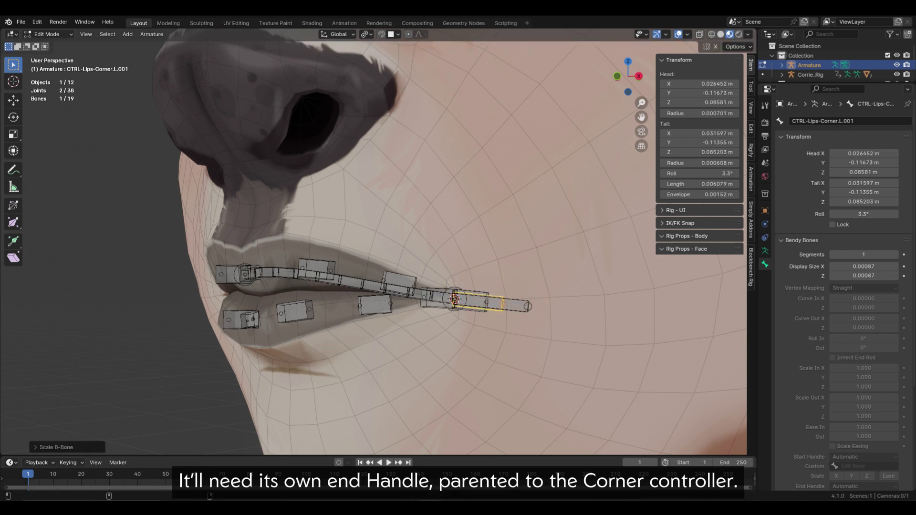
Step: Rename the shortened corner bone to CTRL-Rot-Lip-Corner.L
left_click(823, 121)
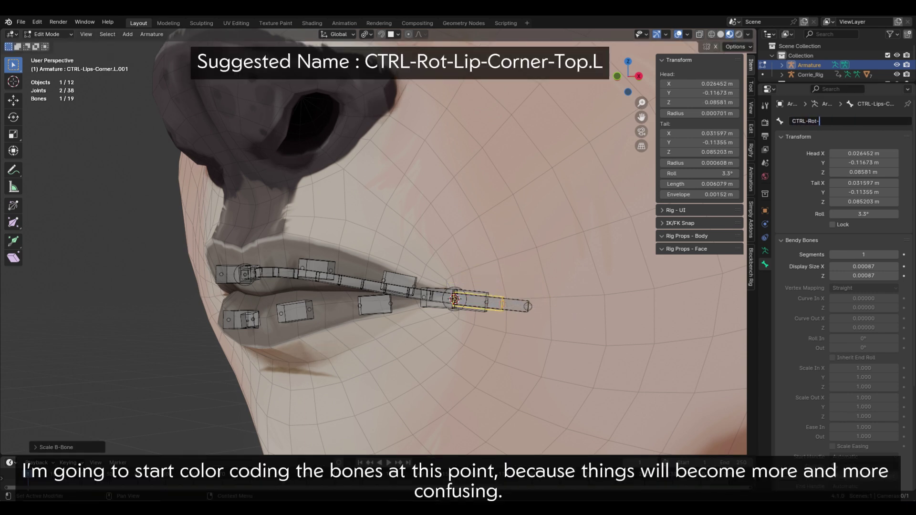
key("BackSpace")
type("ip-Corner.L")
key("Return")
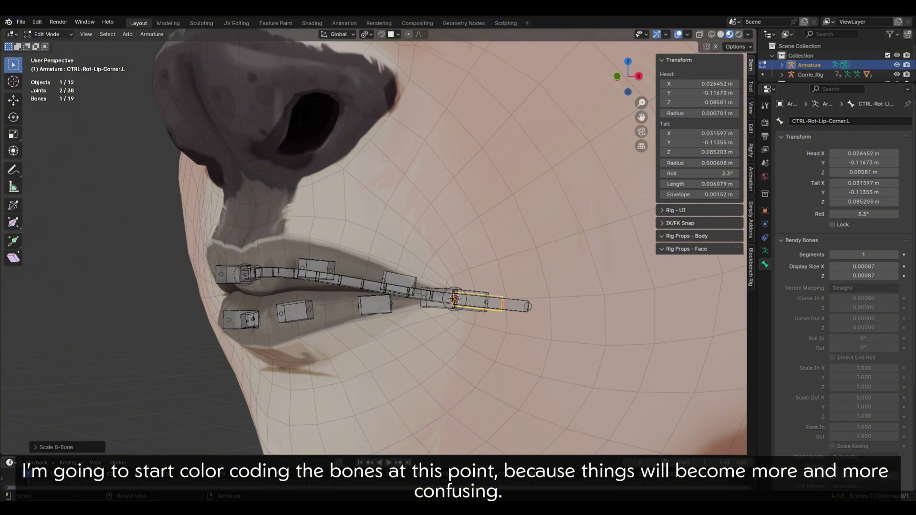
Step: In Pose Mode, give CTRL-Rot-Lip-Corner.L the 02 theme color set and color the BB chain bone purple
key("Tab")
scroll(843, 287, "down", 11)
scroll(845, 268, "down", 5)
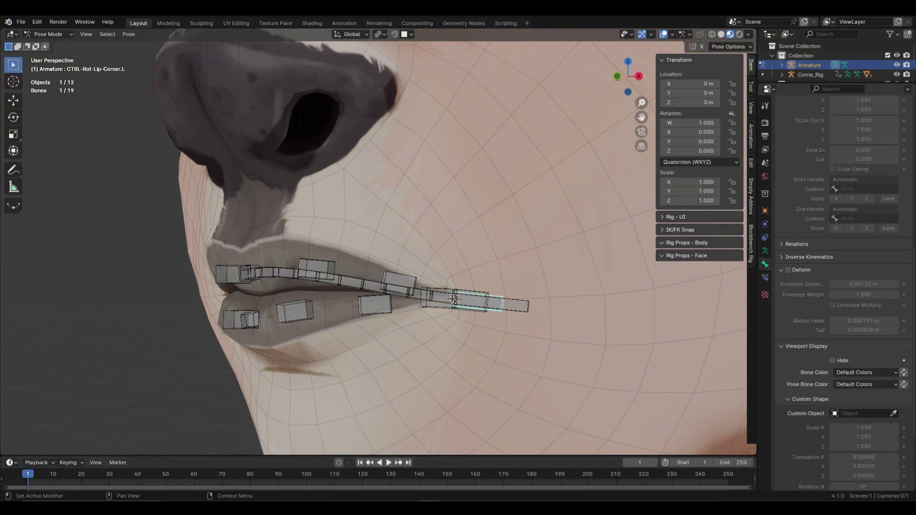
left_click(866, 372)
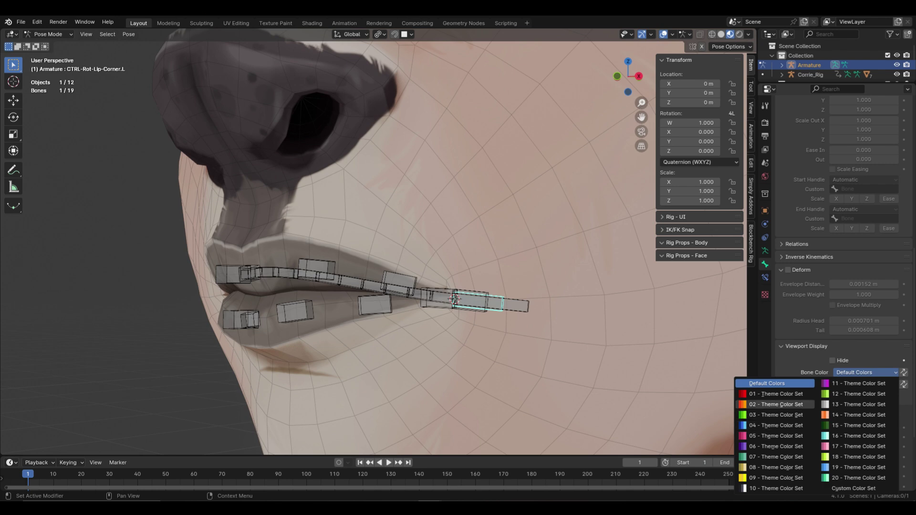
left_click(776, 404)
left_click(866, 372)
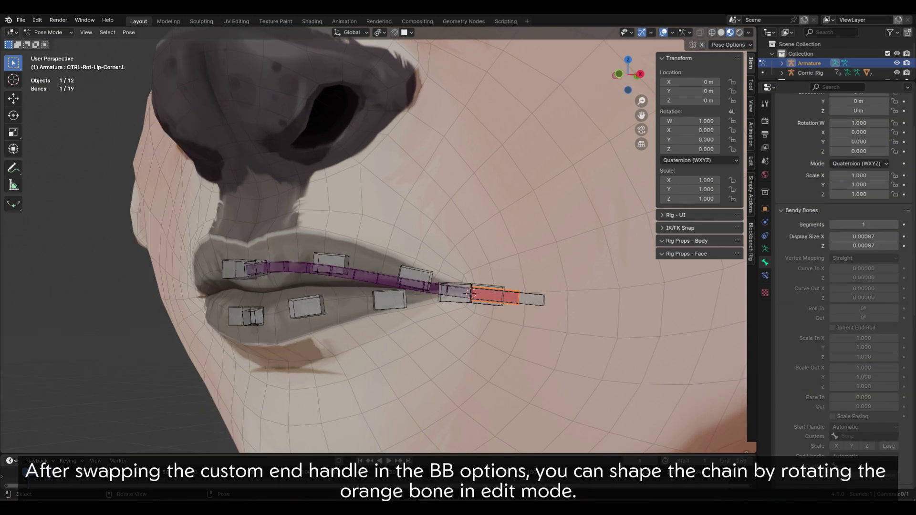
Step: Swap the BB chain's custom end handle to CTRL-Rot-Lip-Corner.L and rotate that handle in Edit Mode to shape the chain along the lip
scroll(859, 242, "up", 3)
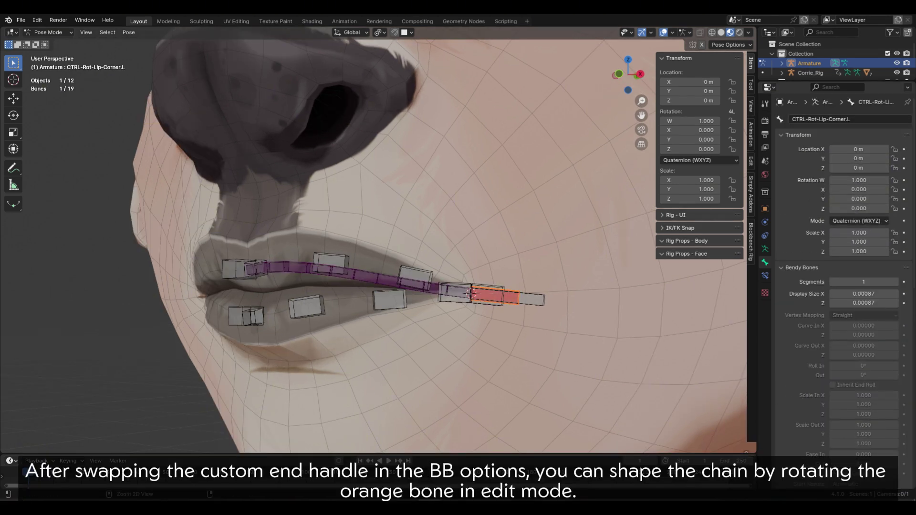
left_click(366, 277)
scroll(864, 358, "down", 4)
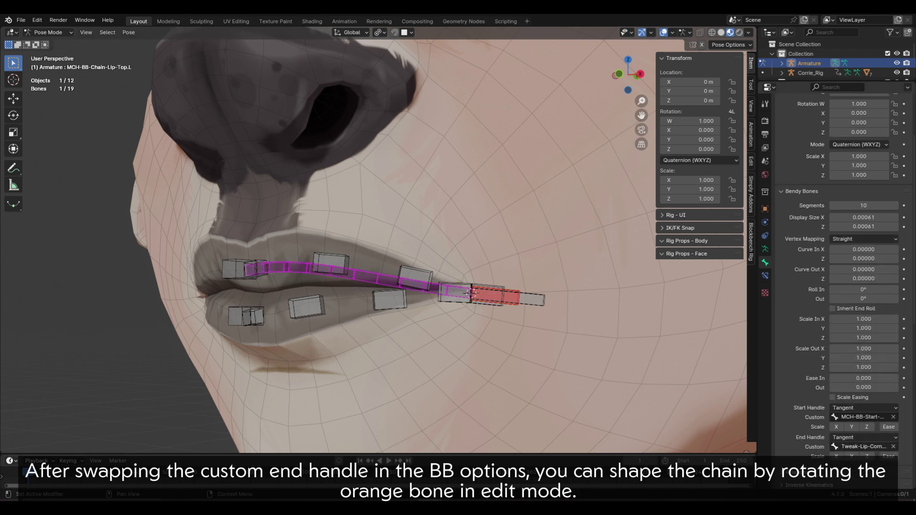
key("Tab")
left_click(496, 296)
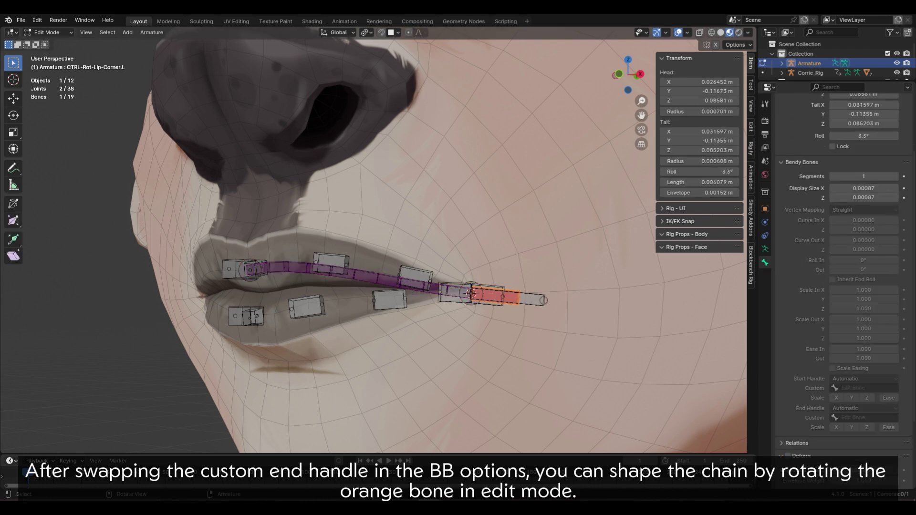
key("r")
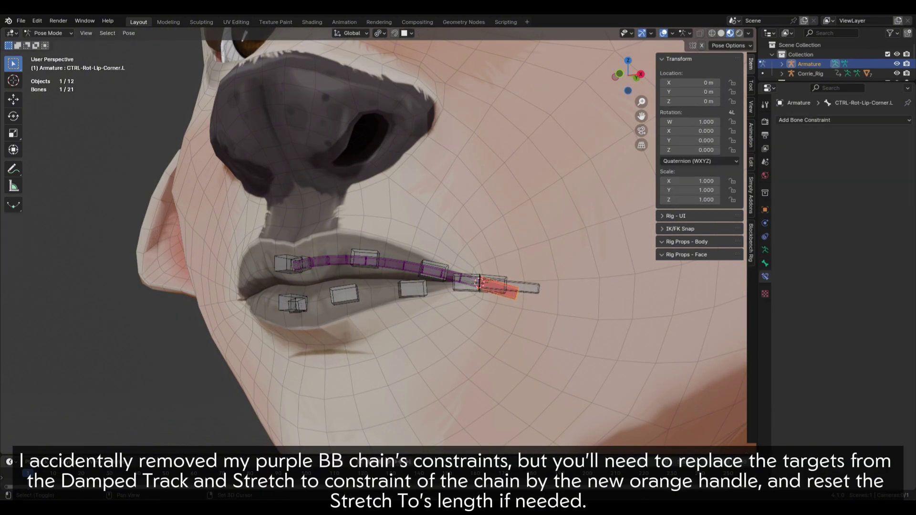
Step: Add Damped Track and Stretch To constraints to MCH-BB-Chain-Lip-Top.L, both targeting CTRL-Rot-Lip-Corner.L
left_click(478, 281, "shift")
key("q")
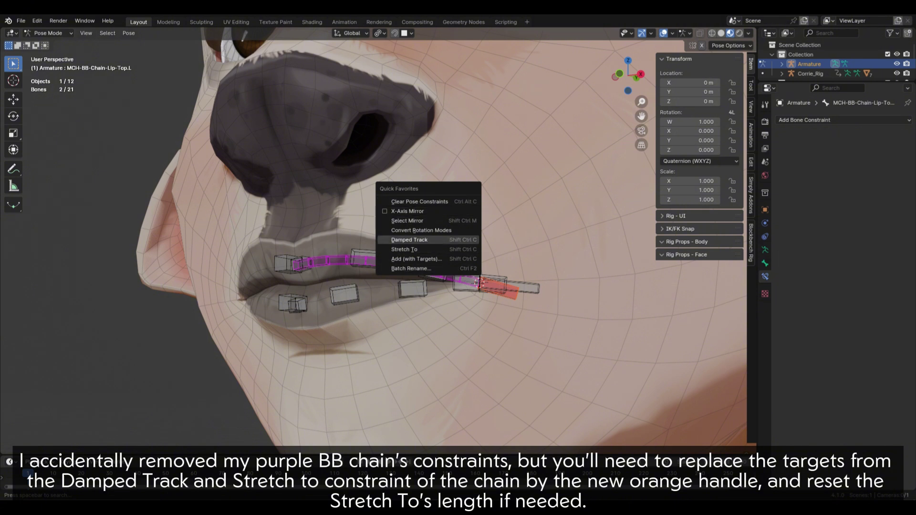
left_click(410, 239)
key("q")
left_click(372, 248)
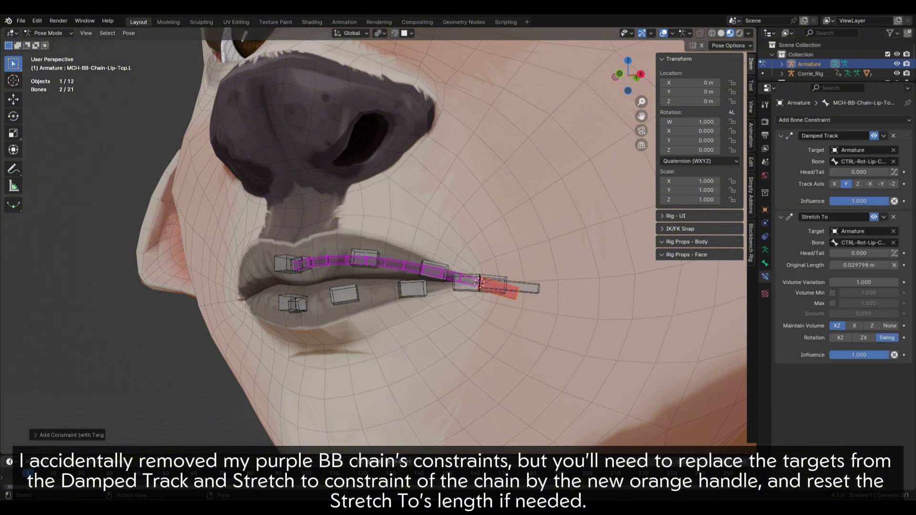
Step: Test the chain by rotating CTRL-Rot-Lip-Corner.L in Pose Mode and cancel the rotation
left_click(498, 290)
key("r")
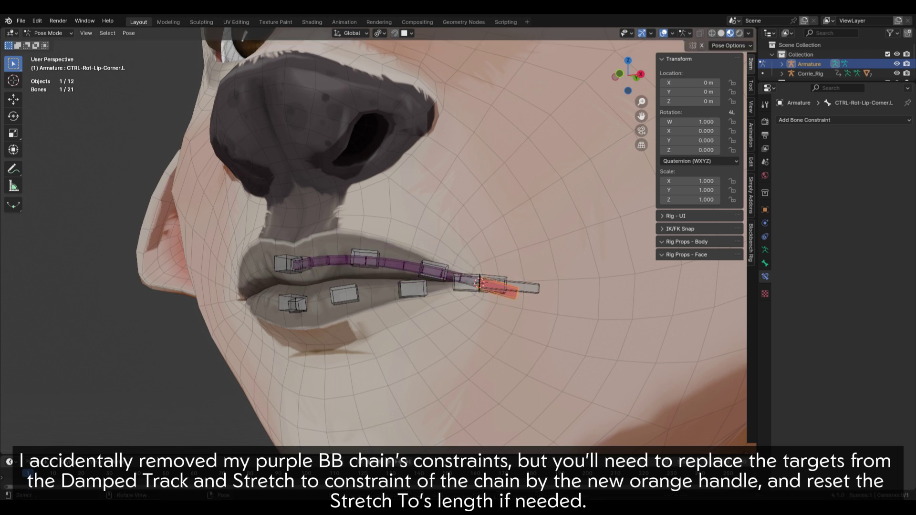
key("Escape")
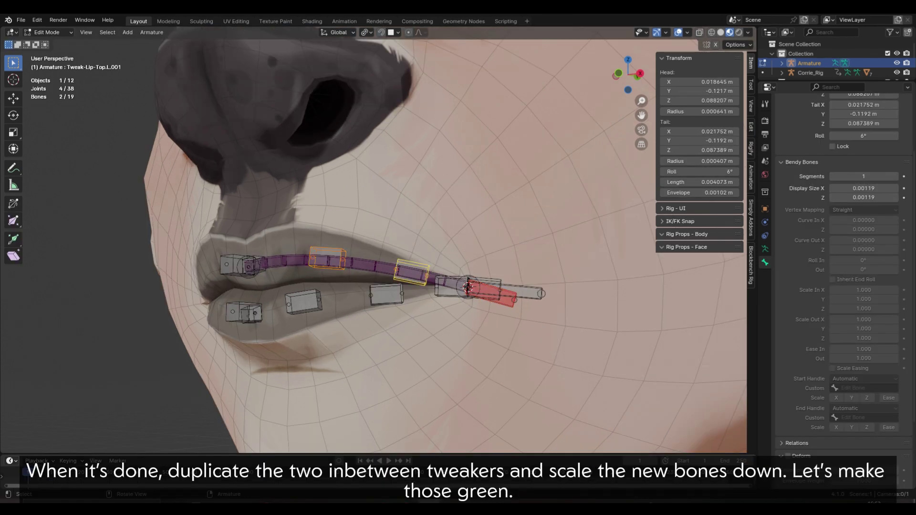
Step: Duplicate the two in-between top lip tweakers in place, scale the copies down to about 0.0023 m long and thicken their bendy display size to about 0.00166
key("shift+d")
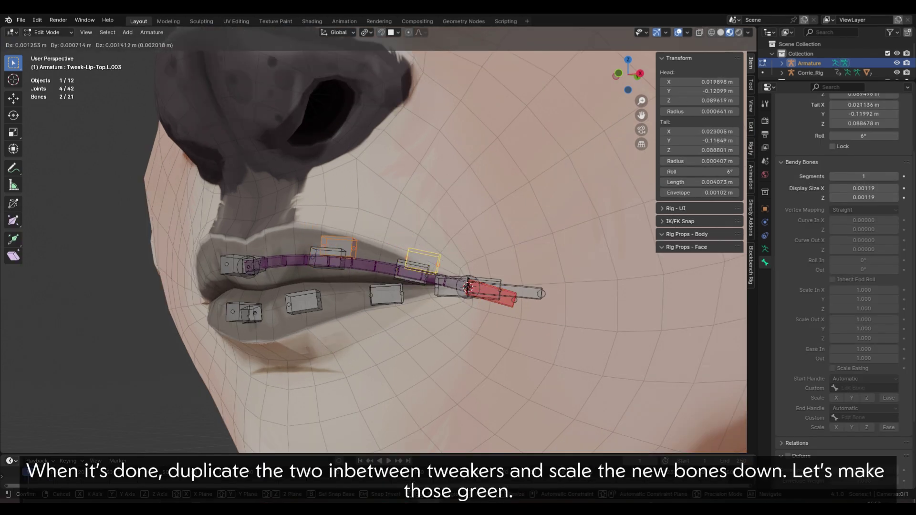
right_click(534, 296)
key("s")
left_click(461, 297)
key("ctrl+alt+s")
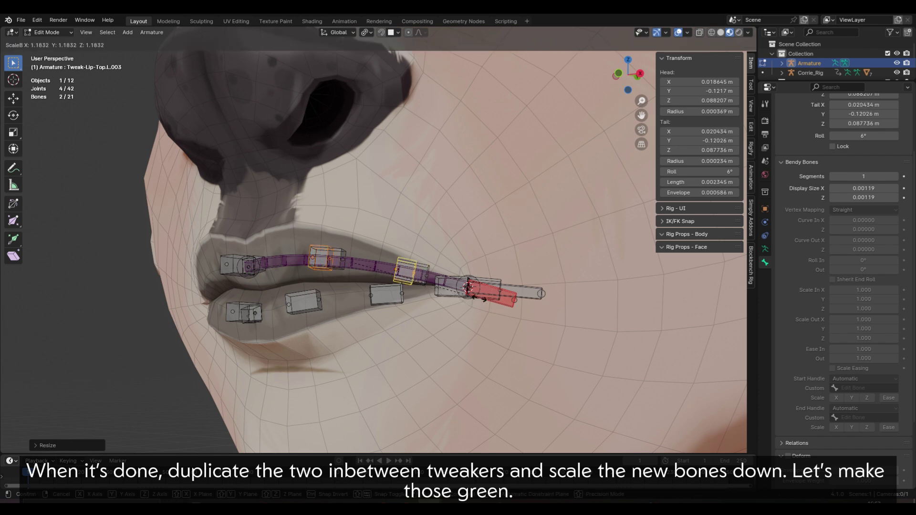
left_click(501, 296)
Step: In Pose Mode, color the duplicated in-between bones green with the 03 theme color set
key("ctrl+Tab")
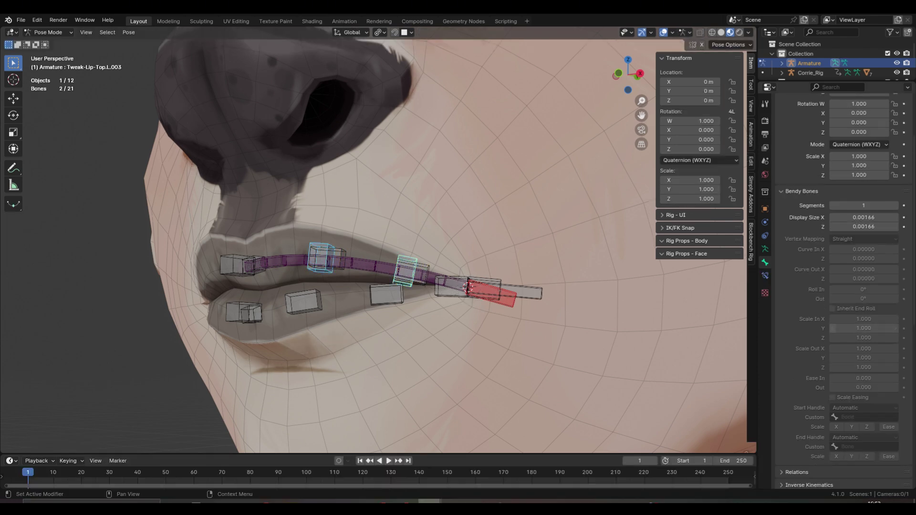
scroll(844, 286, "down", 3)
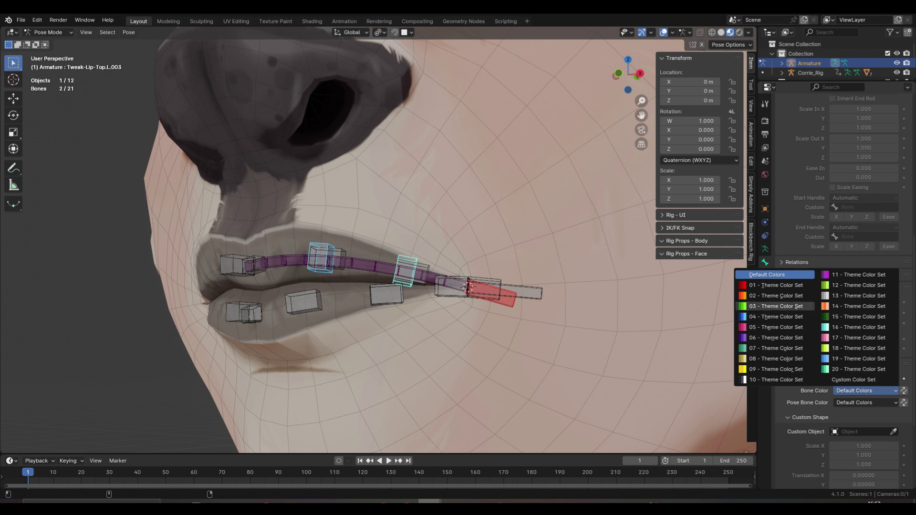
left_click(776, 305)
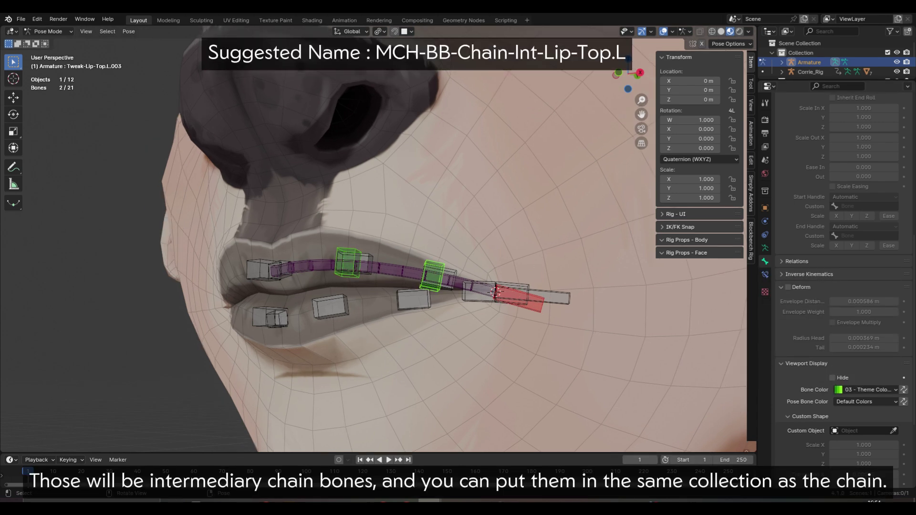
Step: Batch rename the two green bones, replacing "tweak" with "MCH-BB-Int-Chain-"
key("ctrl+F2")
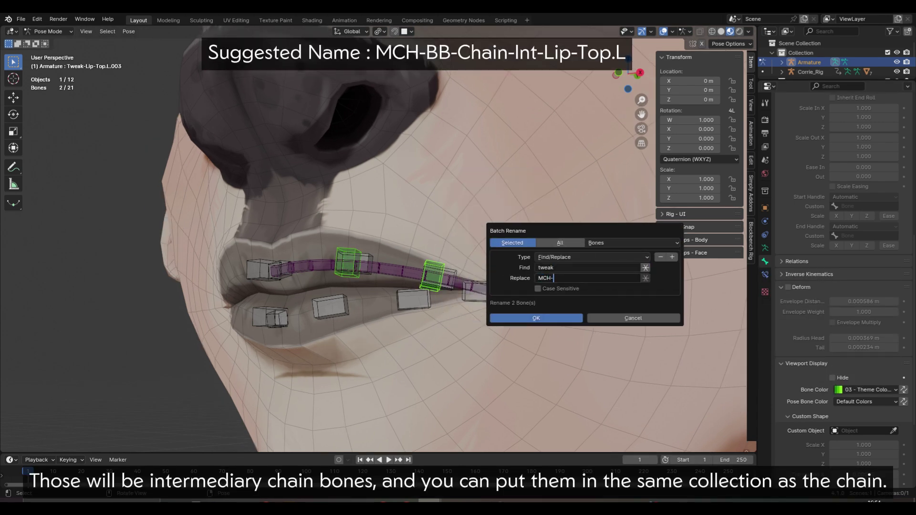
type("hain-")
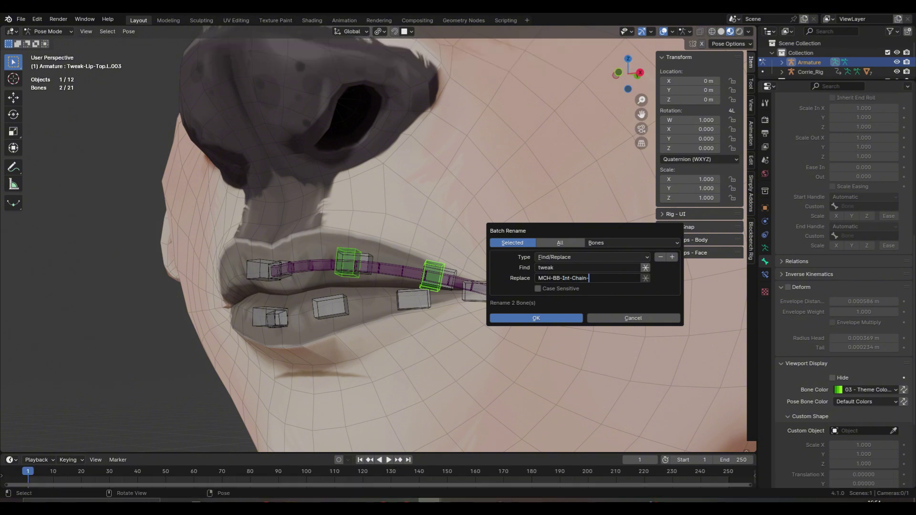
key("Return")
key("Return")
Step: Strip the trailing number suffixes from the two green intermediary bones' names with a Strip Characters batch rename
key("q")
left_click(552, 257)
left_click(563, 269)
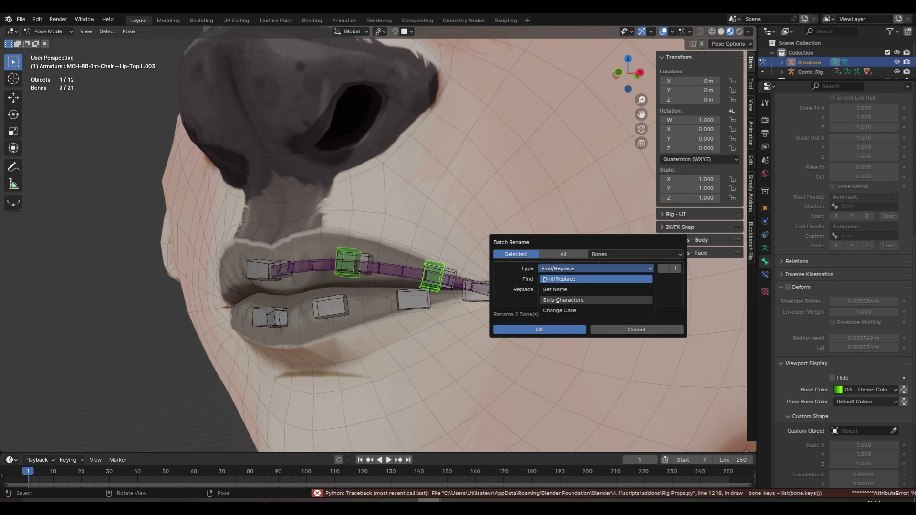
left_click(559, 300)
key("Return")
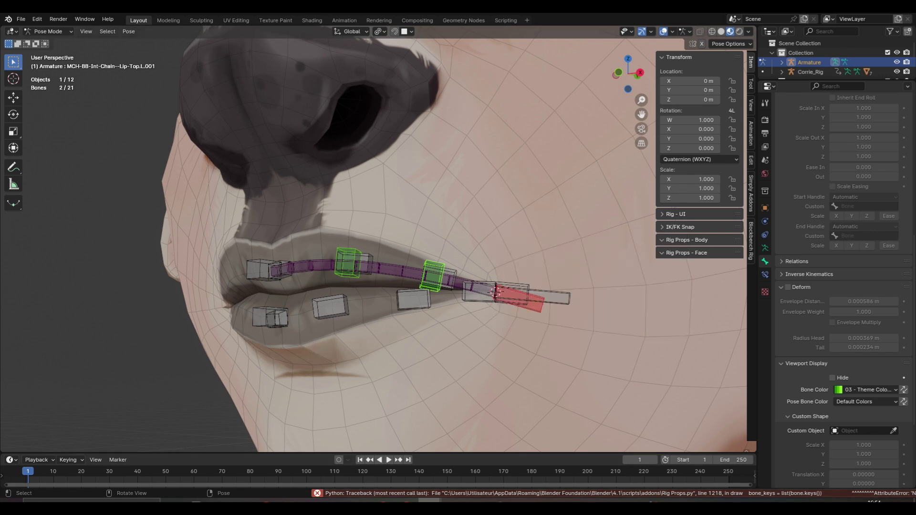
key("shift+w")
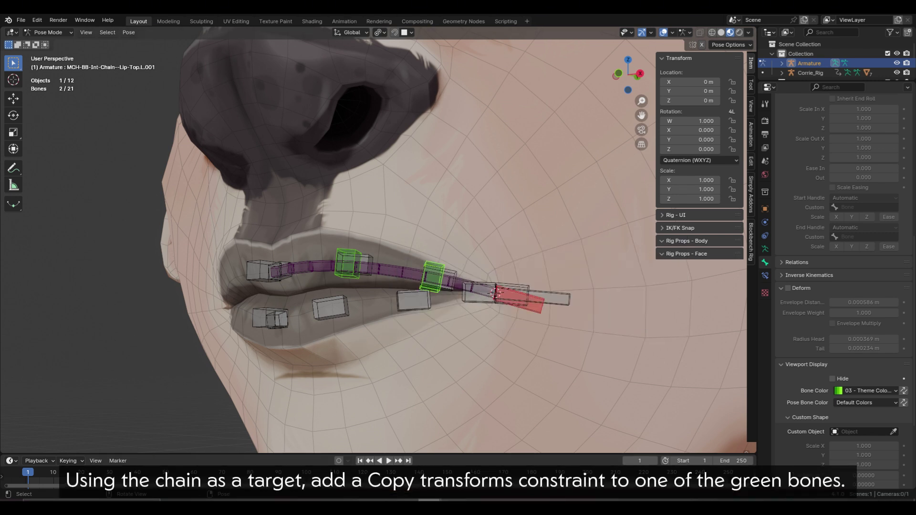
Step: Add a Copy Transforms constraint to the inner green top lip bone, targeting the purple bendy chain bone
left_click(391, 271)
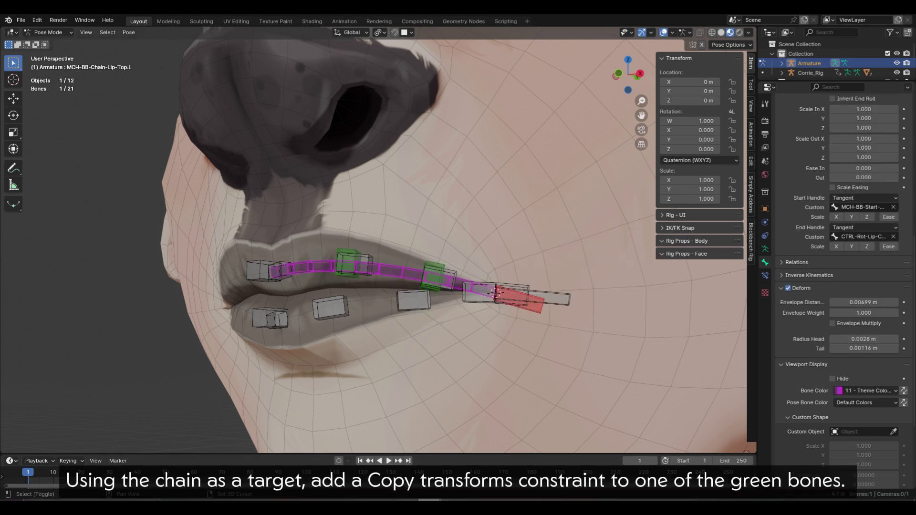
left_click(348, 264, "shift")
key("q")
left_click(387, 211)
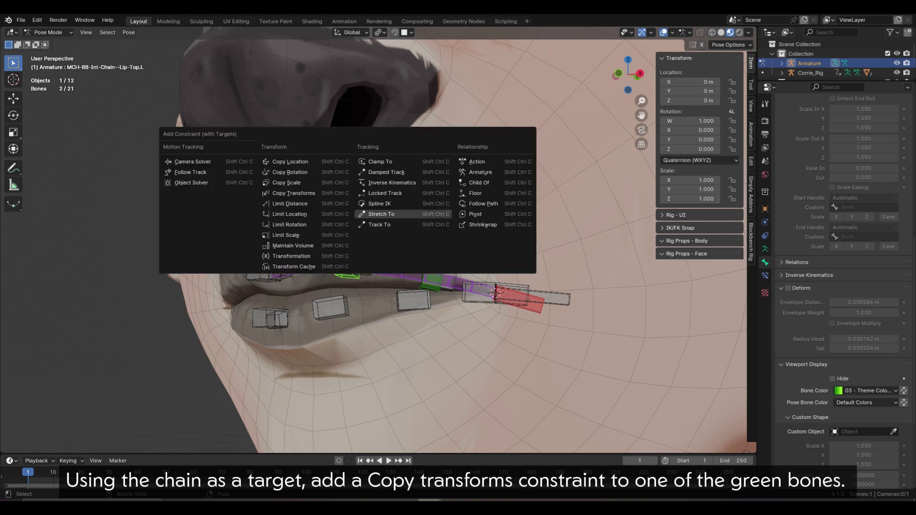
left_click(287, 193)
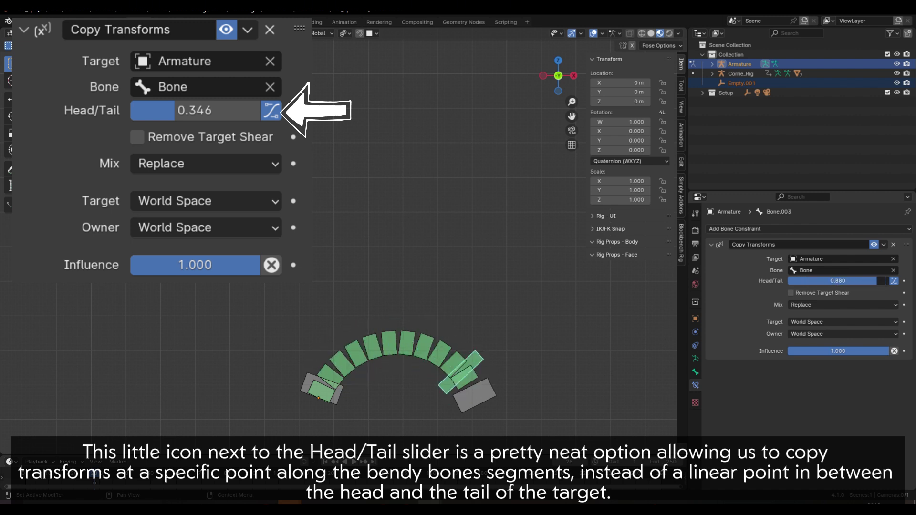
Step: Test the demo bone's Head/Tail position along the curved bendy bone, moving and rotating the chain's end bone between slider changes
left_click_drag(877, 281, 854, 281)
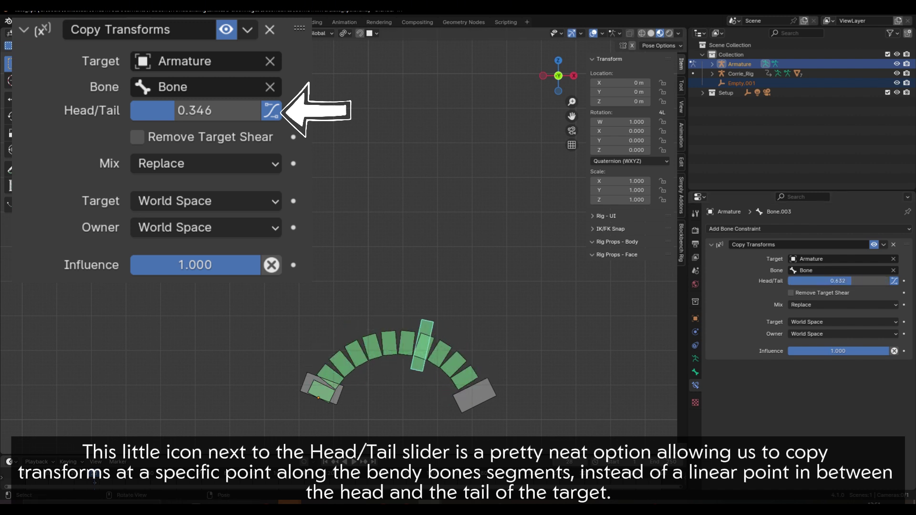
left_click(475, 396)
key("g")
left_click(386, 164)
key("r")
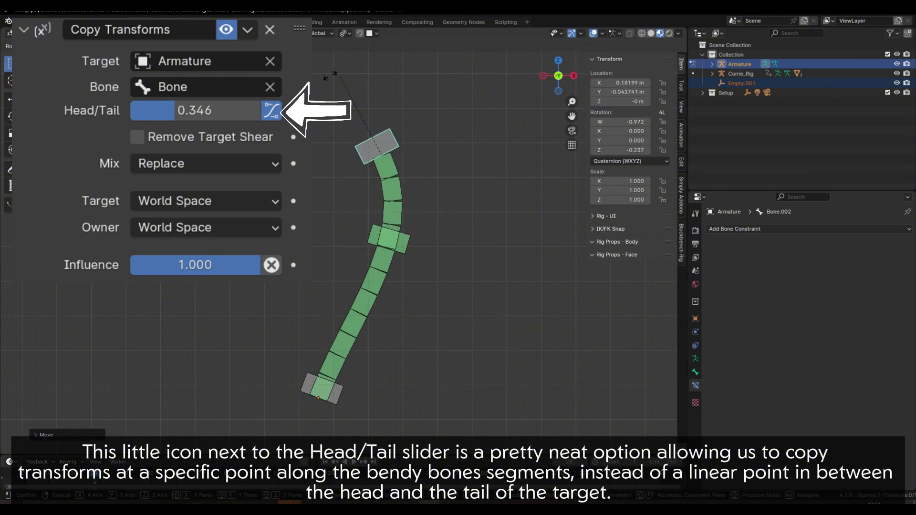
left_click(372, 151)
left_click(418, 238)
left_click_drag(853, 281, 883, 281)
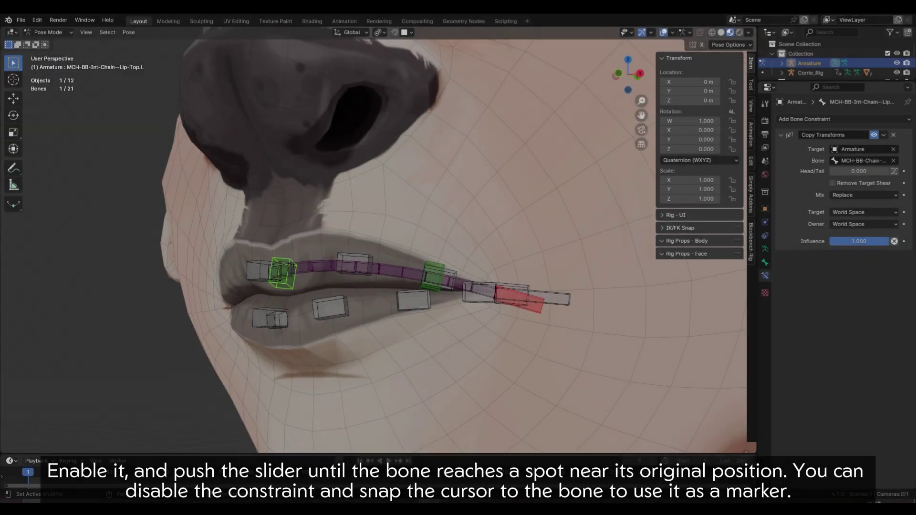
Step: Make the inner green bone's constraint follow the bendy bone segments and raise Head/Tail until the bone sits near the 3D cursor marker
left_click(894, 172)
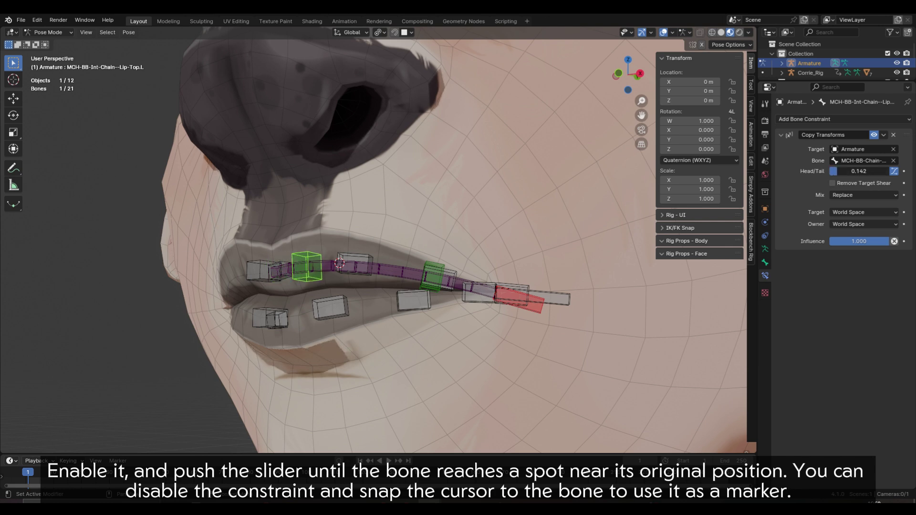
left_click_drag(848, 172, 848, 172)
middle_click_drag(549, 248, 588, 261)
scroll(589, 260, "up", 1)
scroll(374, 240, "up", 1)
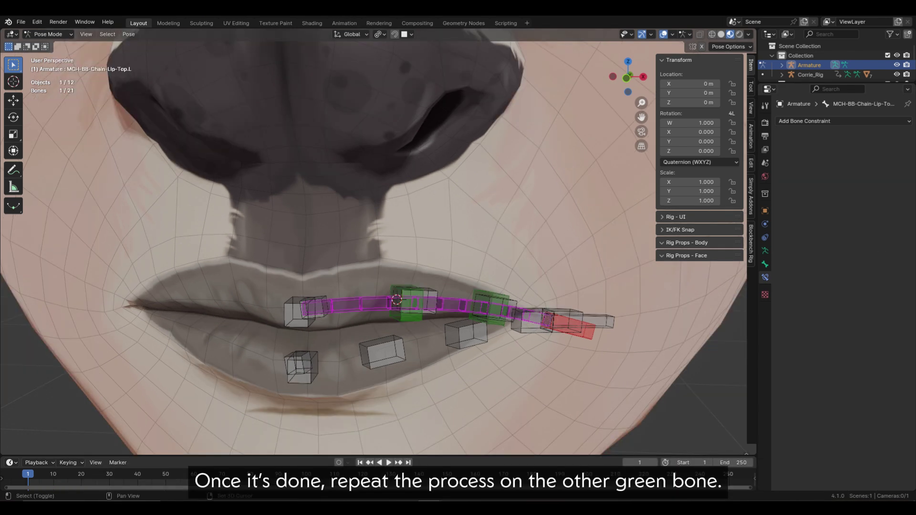
Step: Add a Copy Transforms constraint to the outer green bone, targeting the purple bendy chain bone
left_click(491, 313, "shift")
key("q")
left_click(516, 240)
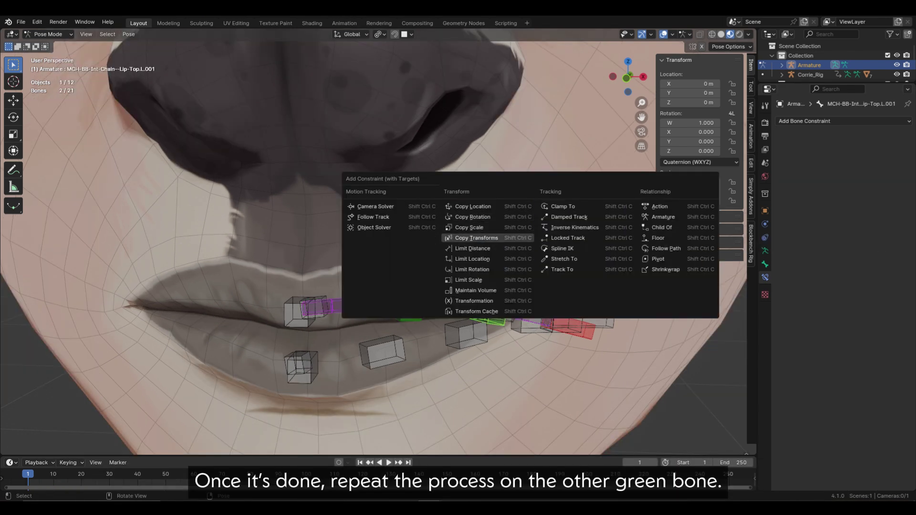
left_click(476, 238)
Step: Temporarily disable the outer green bone's constraint, snap the 3D cursor to the bone as a marker, and re-enable the constraint
left_click(874, 137)
key("shift+s")
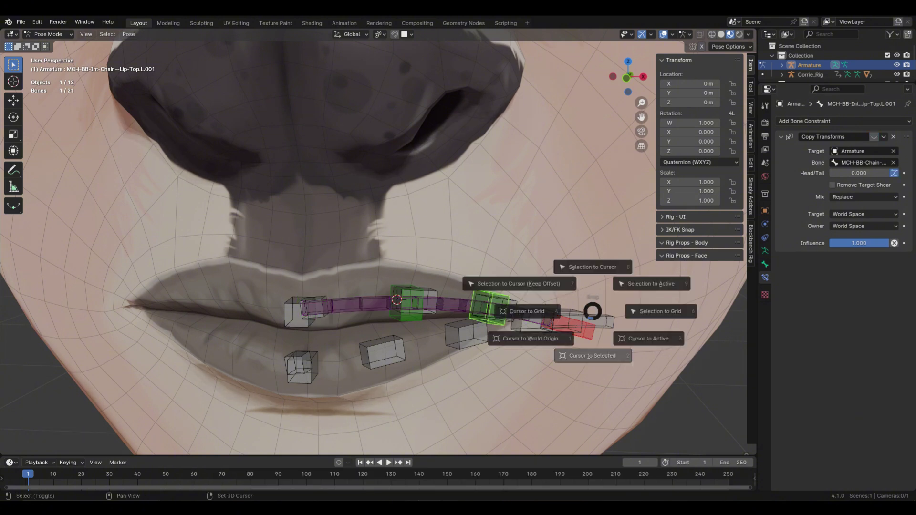
left_click(593, 355)
left_click(874, 137)
Step: Set the outer green bone's Copy Transforms Head/Tail to about 0.688 so the bone sits near the 3D cursor marker
left_click_drag(842, 173, 882, 173)
middle_click_drag(477, 337, 439, 323)
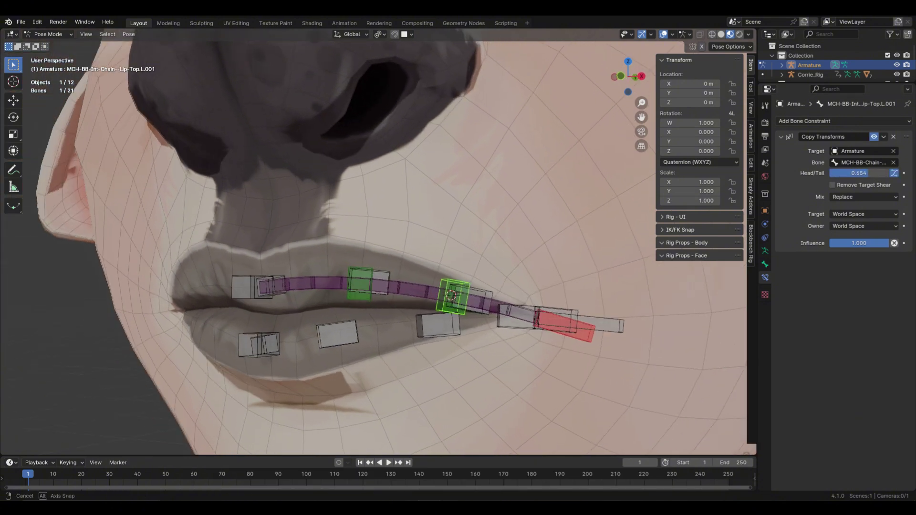
scroll(439, 323, "up", 1)
left_click_drag(863, 173, 866, 174)
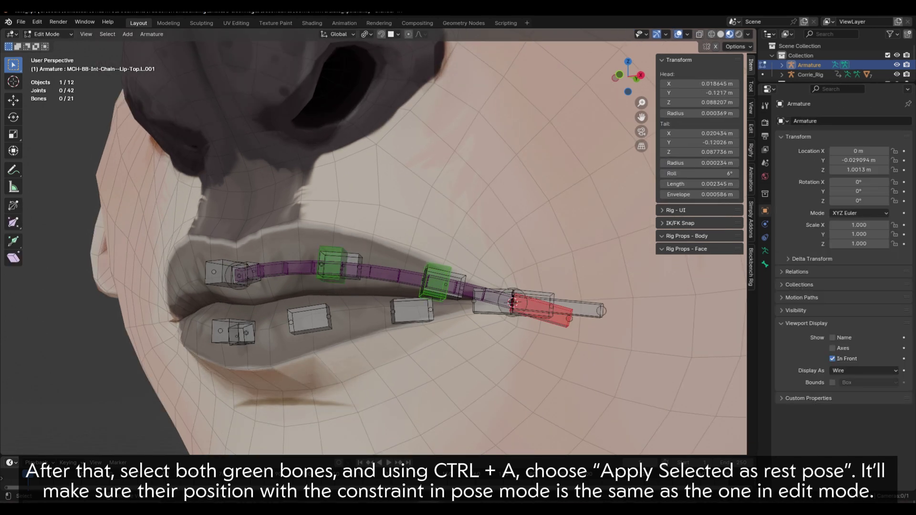
Step: In Pose Mode, apply the pose of both green bones as their rest pose using the selected-only option
key("ctrl+Tab")
left_click(435, 282, "shift")
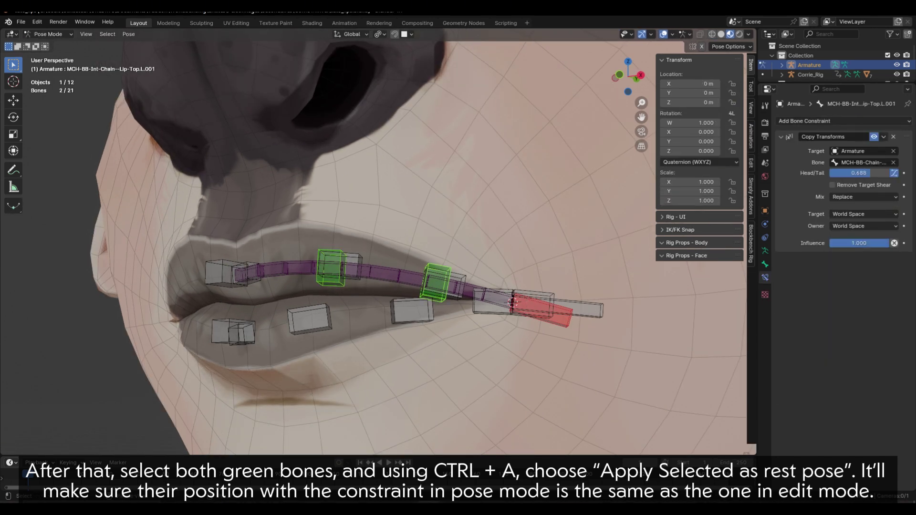
key("ctrl+a")
left_click(388, 264)
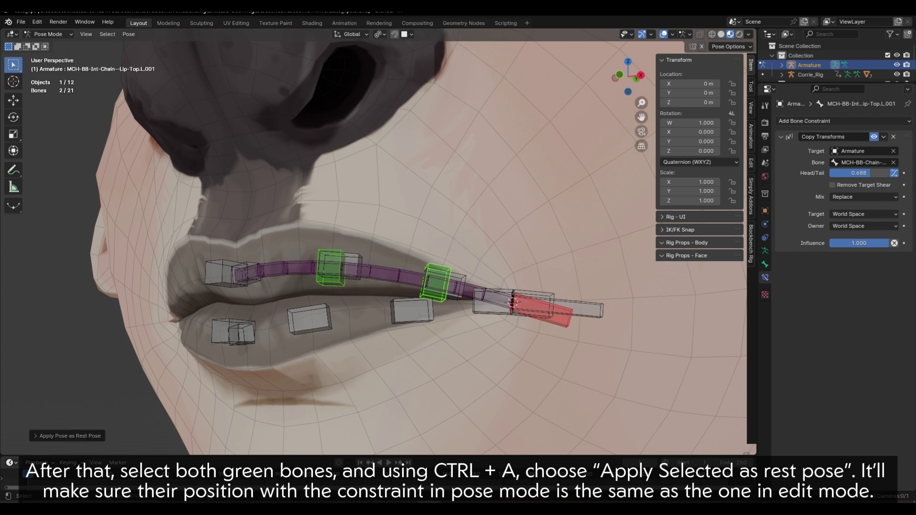
Step: Compare the green bones' positions between Edit Mode and Pose Mode, and deselect all bones
key("Tab")
key("Tab")
key("Tab")
key("Tab")
key("Tab")
key("Tab")
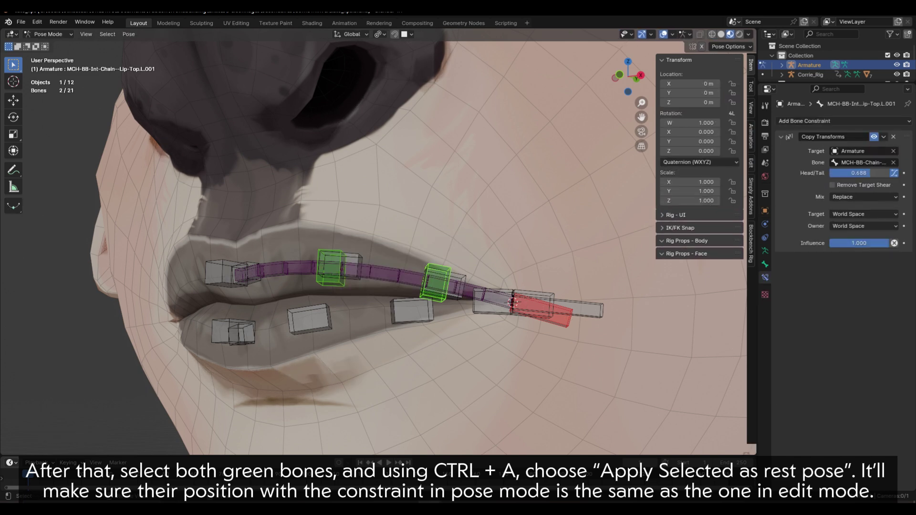
key("alt+a")
middle_click_drag(339, 378, 330, 393)
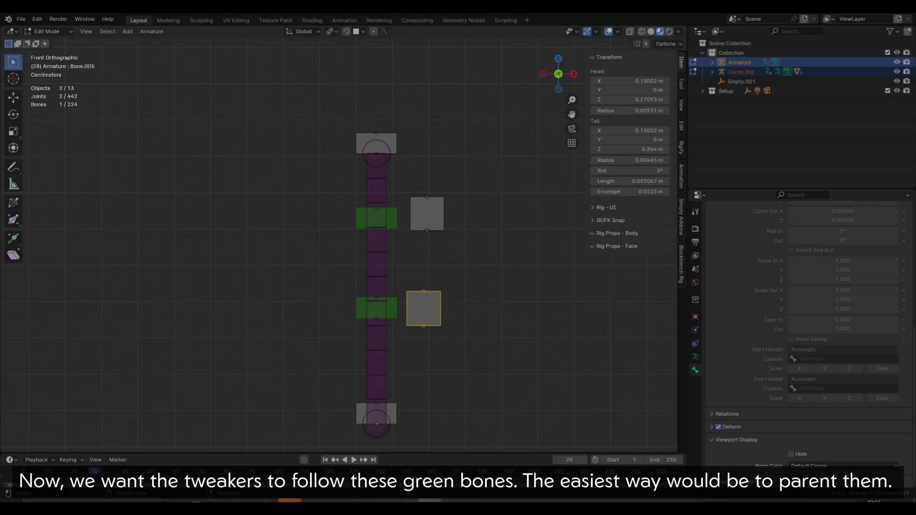
Step: In the demo rig, parent each of the two gray tweakers directly to the green bone beside it
left_click(424, 308)
left_click(376, 308, "shift")
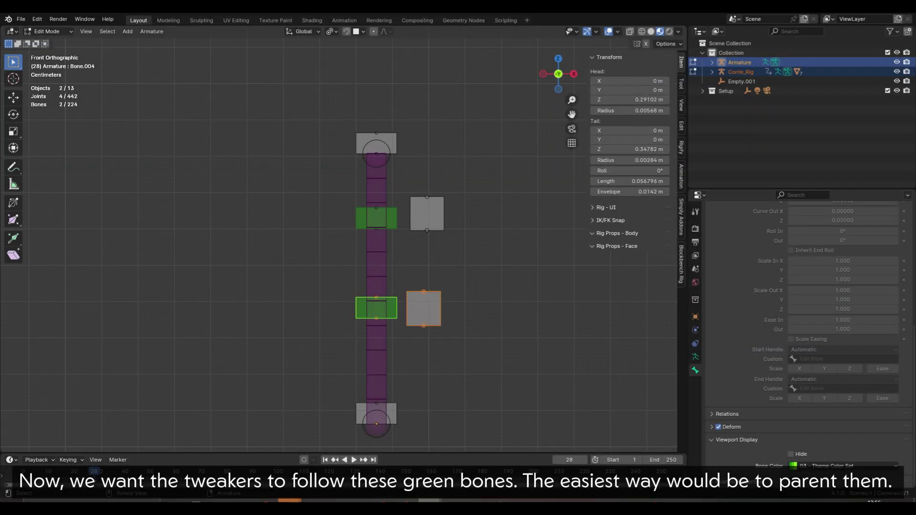
key("ctrl+p")
left_click(389, 281)
left_click(427, 214)
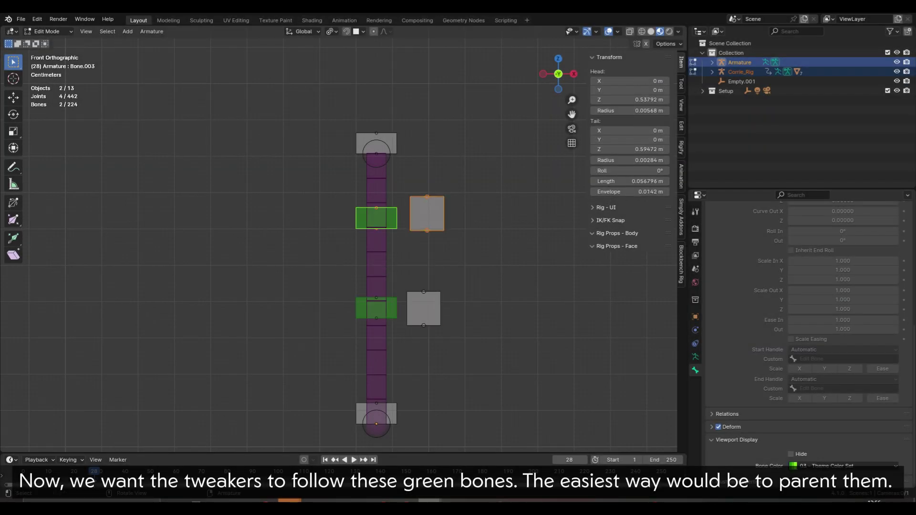
key("ctrl+p")
left_click(377, 218)
Step: Test the demo tweakers' parenting in Pose Mode by rotating and moving the chain's upper end bone
key("Tab")
left_click(377, 144)
key("r")
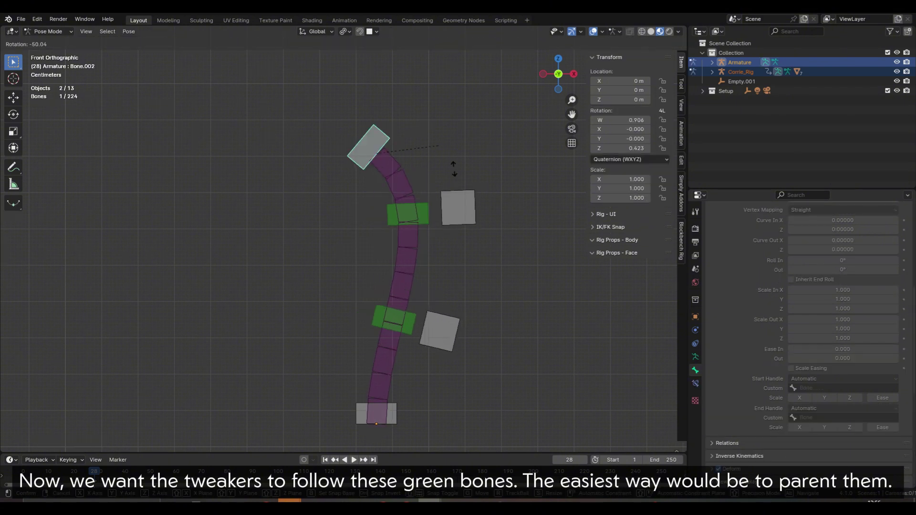
left_click(453, 168)
key("g")
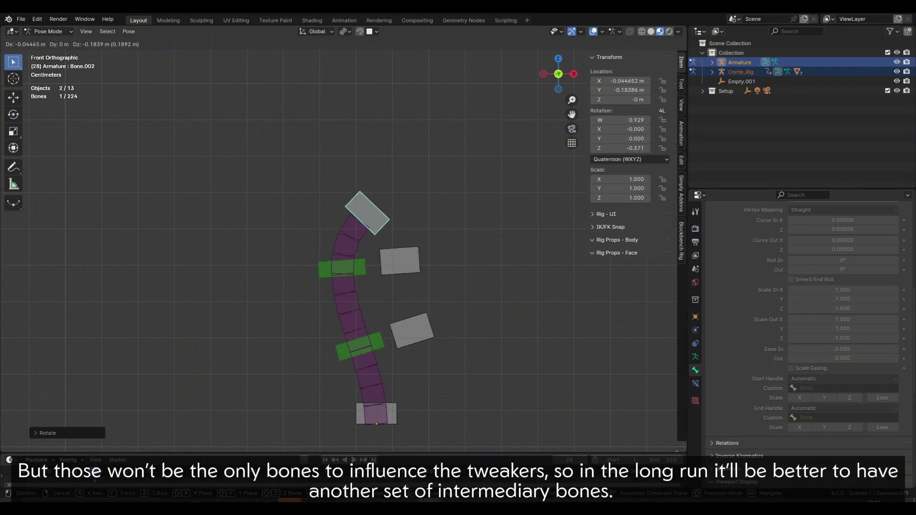
left_click(477, 188)
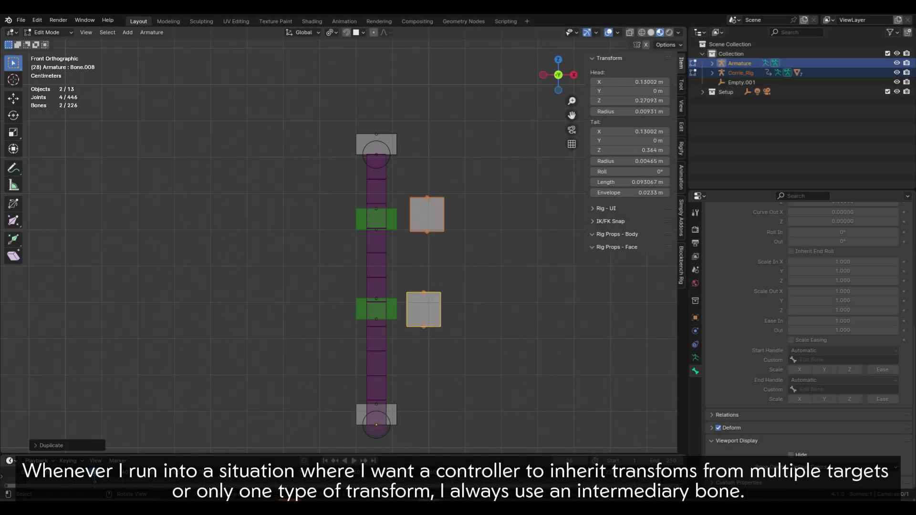
Step: Scale the duplicated demo tweakers down to about 0.05 m long and thicken their bendy display size
key("s")
left_click(506, 213)
key("ctrl+alt+s")
left_click(527, 202)
Step: Parent each demo tweaker to the shorter, wider intermediary bone beneath it
left_click(428, 205)
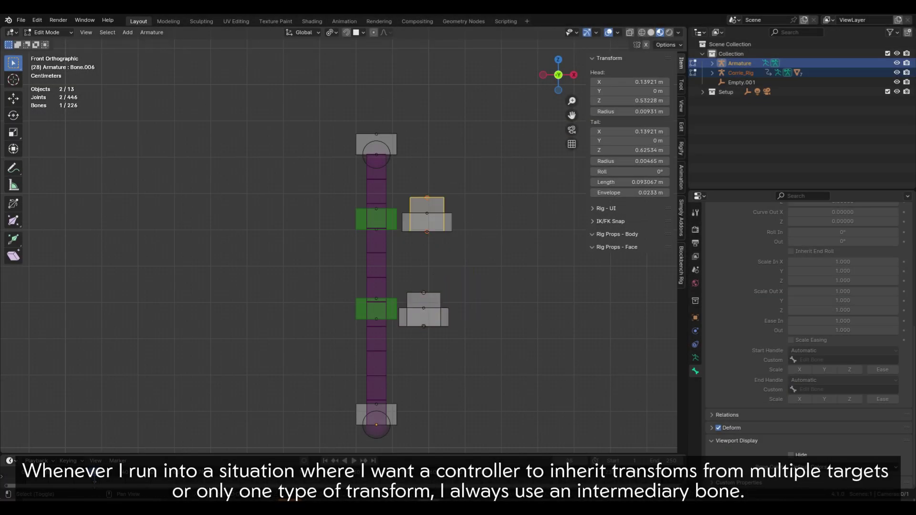
left_click(448, 221, "shift")
key("ctrl+p")
left_click(452, 209)
left_click(425, 300)
left_click(444, 316, "shift")
key("ctrl+p")
left_click(459, 297)
Step: Parent each demo intermediary bone to the green bone beside it
left_click(444, 317)
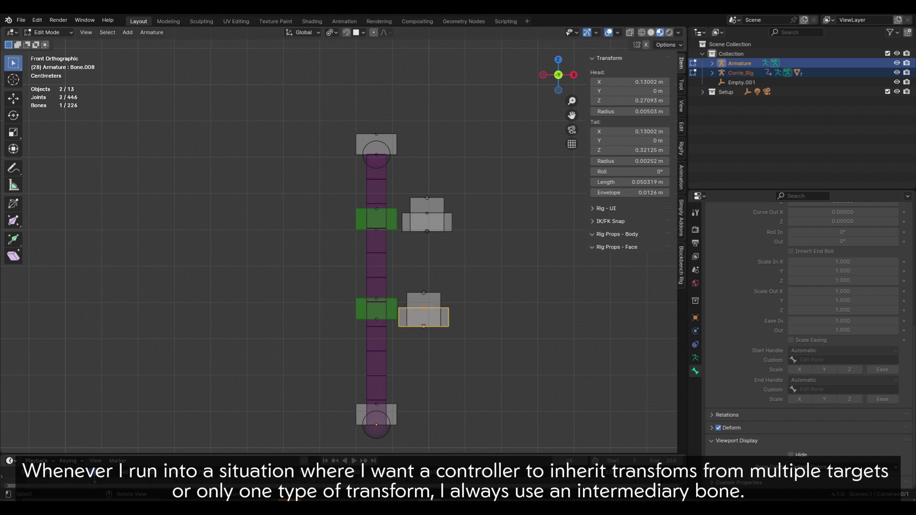
left_click(393, 304, "shift")
key("ctrl+p")
left_click(394, 301)
left_click(446, 222)
left_click(395, 223, "shift")
key("ctrl+p")
left_click(395, 222)
Step: Test the intermediary bone setup in Pose Mode by rotating and moving the chain's upper end bone
key("Tab")
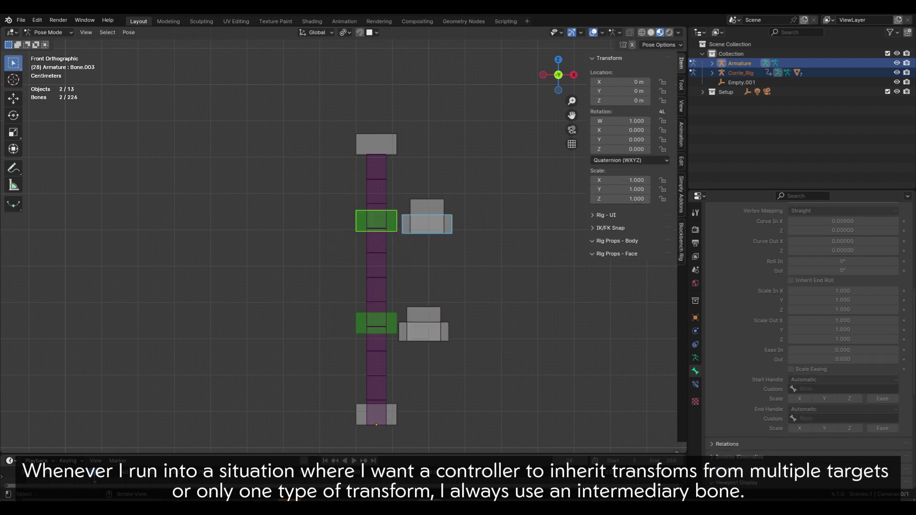
left_click(382, 147)
key("r")
left_click(437, 158)
key("g")
left_click(385, 161)
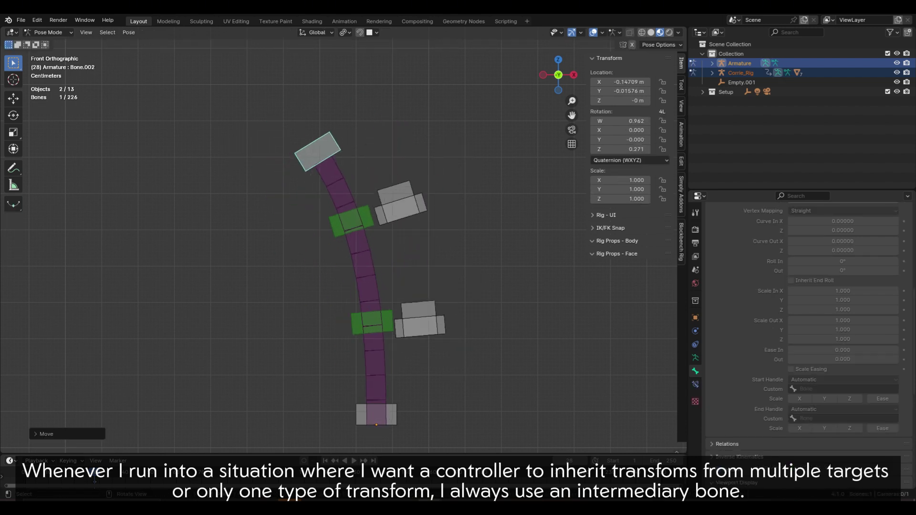
Step: Duplicate the demo chain's end bone in Edit Mode, enlarge the copy and place it apart from the chain, and return to Pose Mode
key("Tab")
key("shift+d")
left_click(248, 112)
key("s")
left_click(398, 98)
key("g")
left_click(422, 185)
key("Tab")
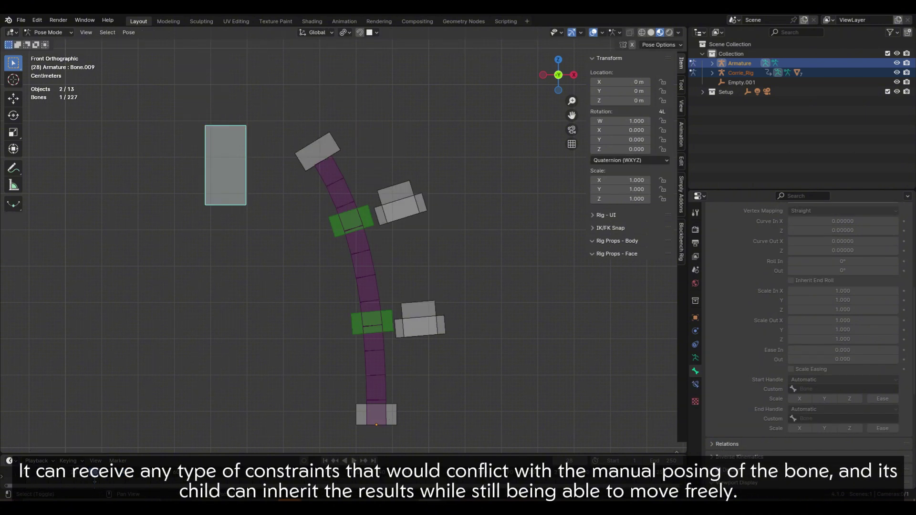
Step: Add a Copy Location constraint to the upper intermediary bone, targeting the new large bone, with Target and Owner in Local Space
left_click(413, 206, "shift")
key("q")
left_click(437, 187)
key("q")
left_click(436, 244)
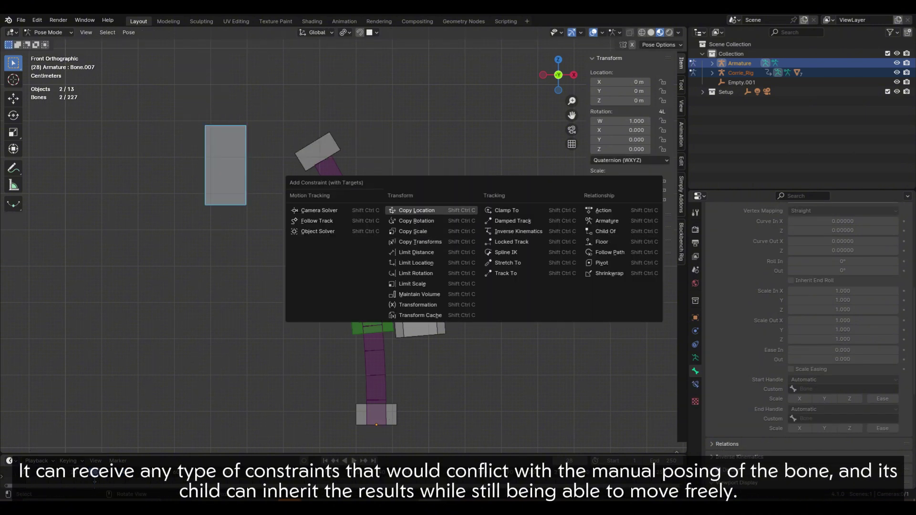
left_click(417, 211)
left_click(843, 333)
left_click(843, 390)
left_click(843, 345)
left_click(843, 402)
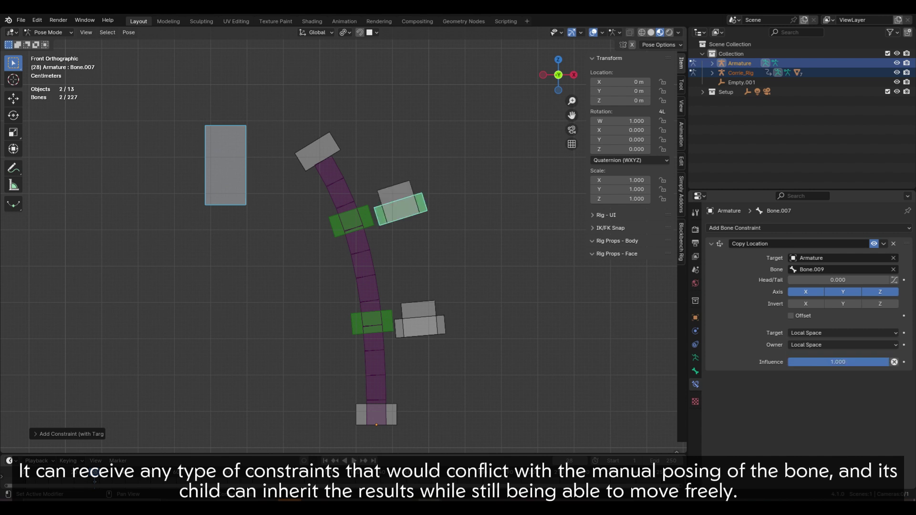
Step: Test the upper intermediary bone's Copy Location by trial-moving the large bone, the chain's end bone, and both together
left_click(225, 166)
key("g")
right_click(213, 158)
left_click(317, 152)
key("g")
right_click(344, 156)
left_click(226, 166, "shift")
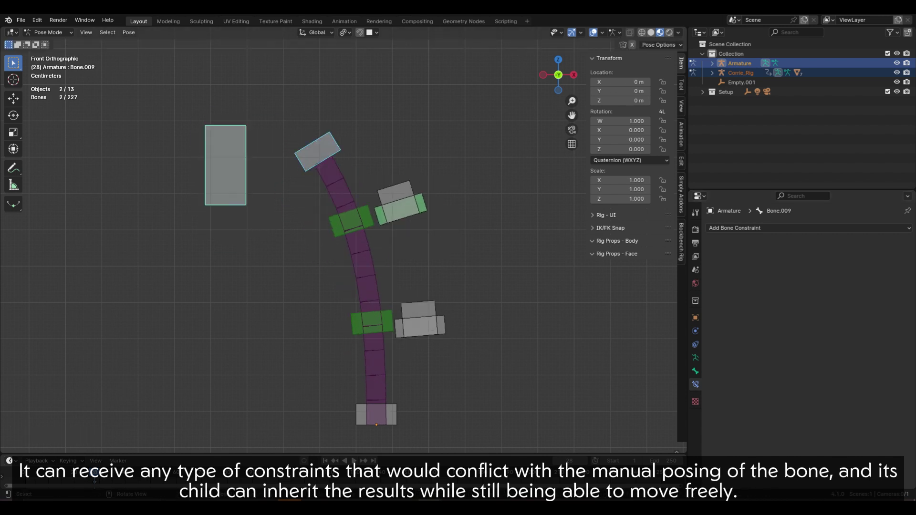
key("g")
right_click(208, 173)
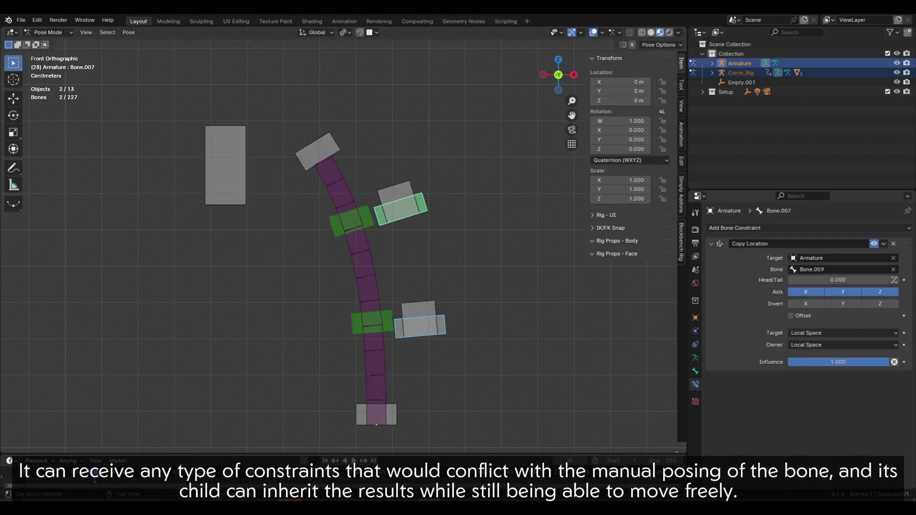
left_click(852, 271)
Step: In the lip rig, duplicate the corner controller and the three non-corner top lip tweakers in place
left_click(588, 320)
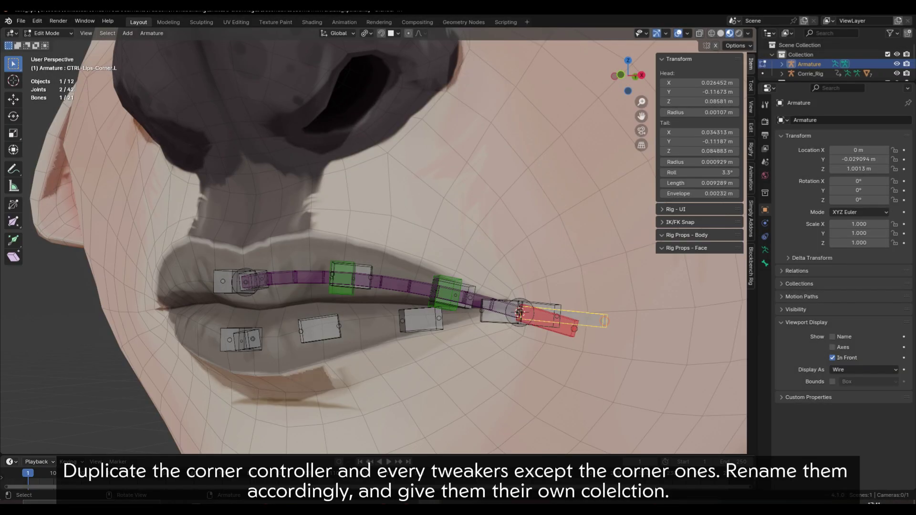
left_click(363, 277, "shift")
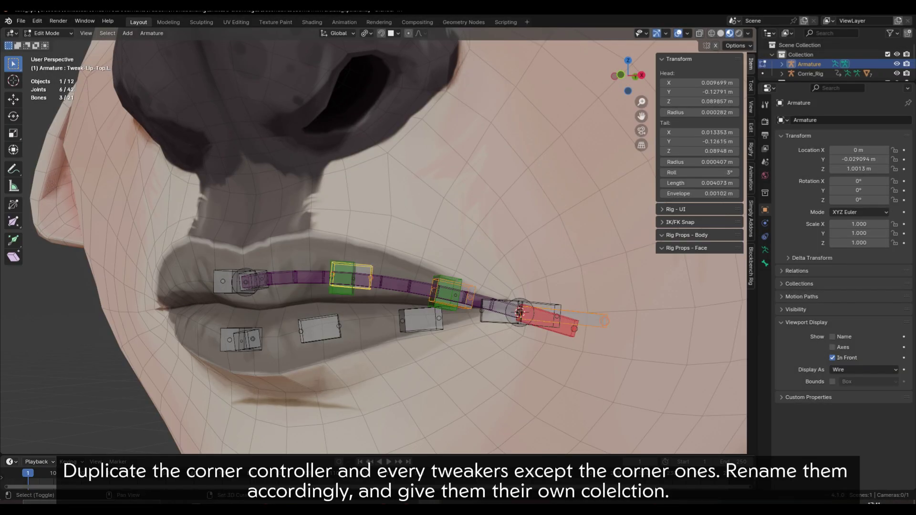
left_click(245, 281, "shift")
key("shift+d")
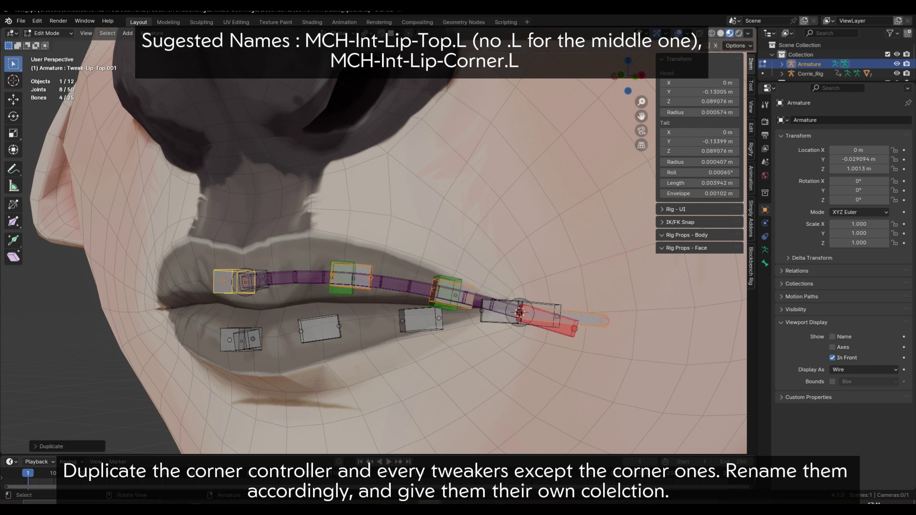
Step: Scale the four copies down, the middle one to about 0.0027 m long, and enlarge their bendy display size by about 1.28
key("s")
left_click(604, 354)
key("ctrl+alt+s")
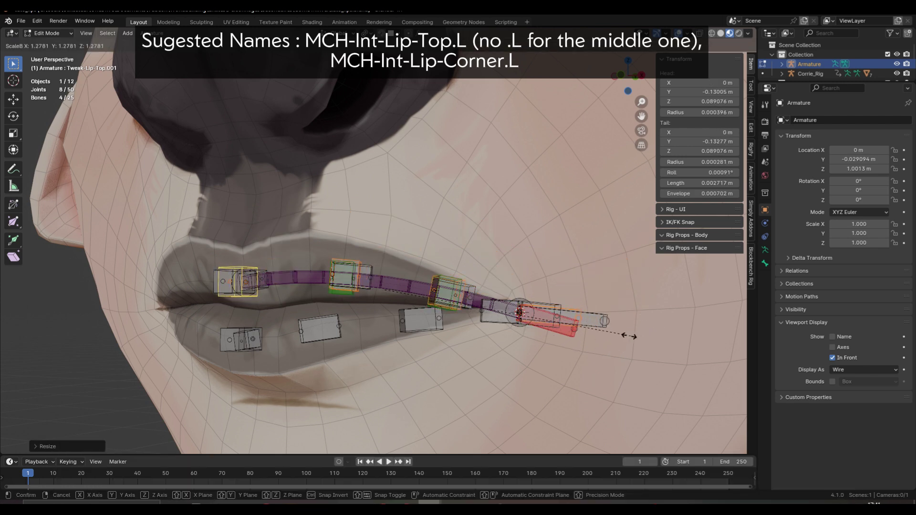
left_click(629, 336)
Step: Batch rename the four copied bones, replacing the tweak and CTRL prefixes with MCH-Int
key("q")
left_click(542, 263)
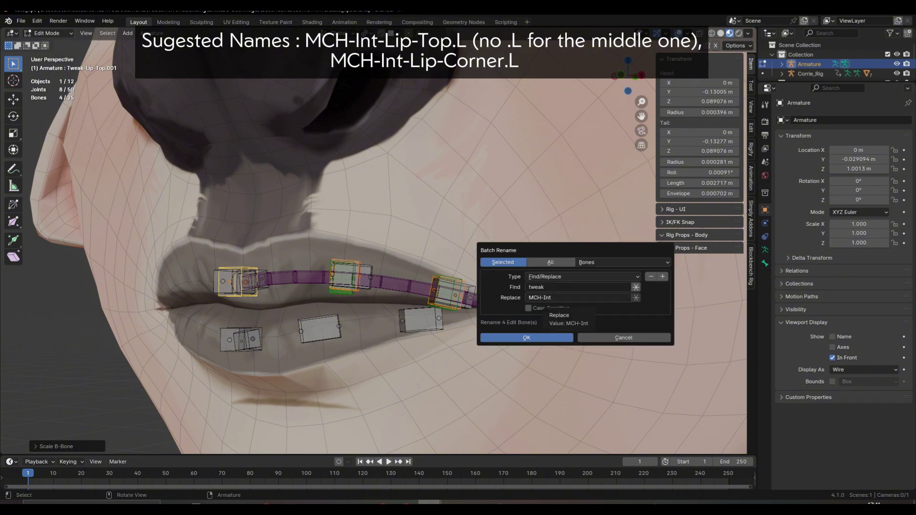
left_click(527, 338)
left_click(513, 272)
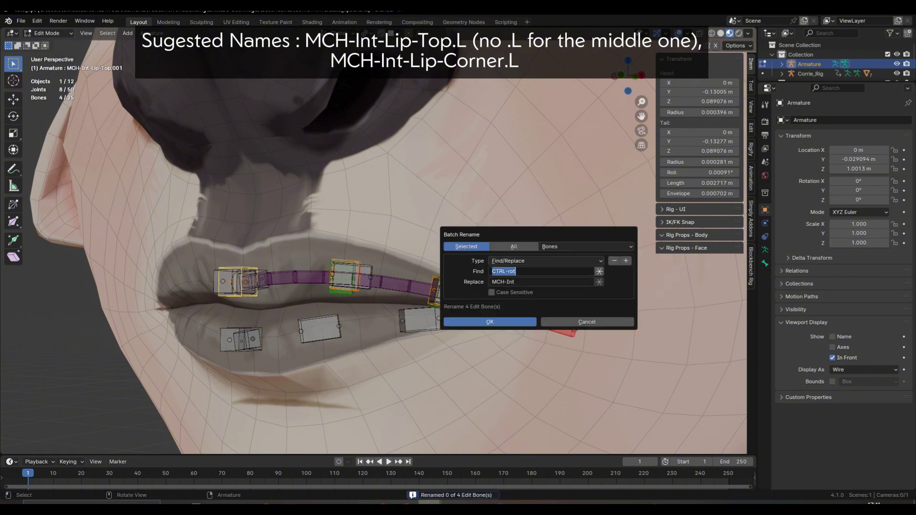
left_click(506, 322)
Step: Batch rename the four copies with Strip Characters to remove their trailing number suffixes
key("q")
left_click(501, 282)
left_click(506, 294)
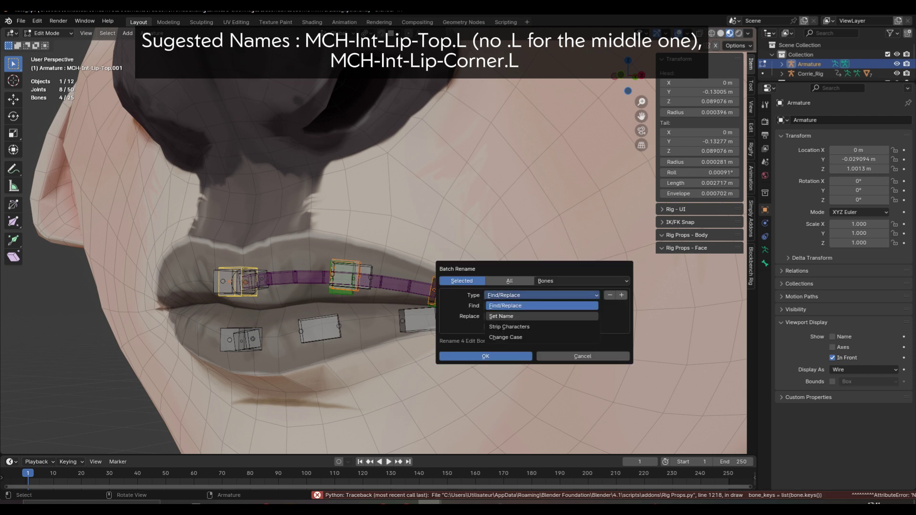
left_click(507, 327)
left_click(502, 346)
Step: Move the four copies to a new bone collection named MCH-Int and hide the Lips_Tweaks and BB Chain collections
key("m")
left_click(377, 214)
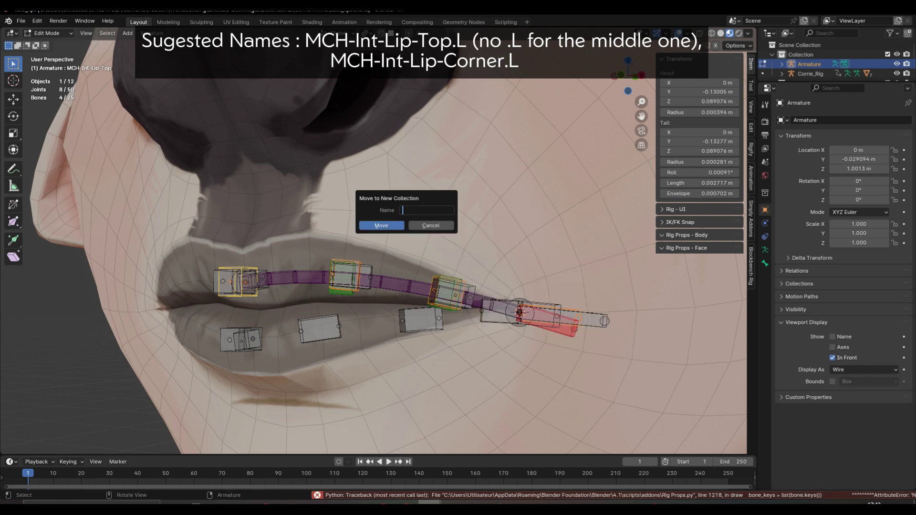
type("MCH-Int")
key("Return")
left_click(765, 250)
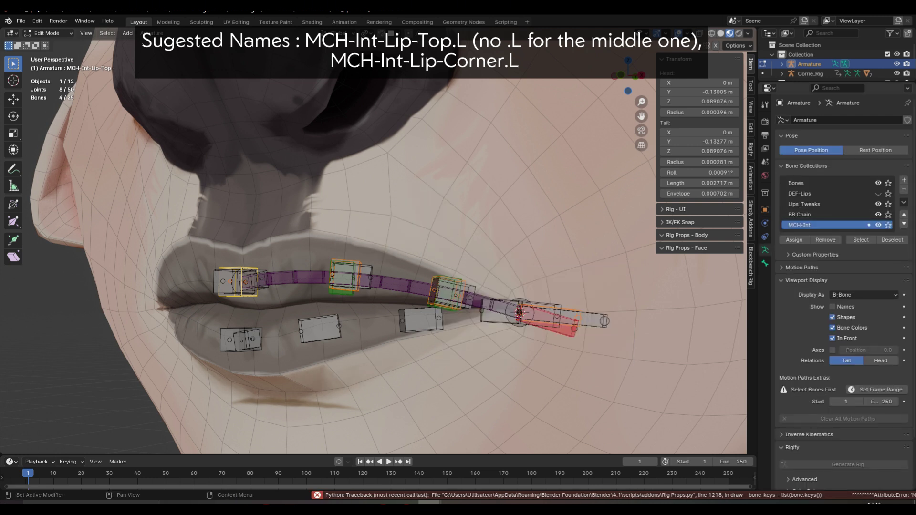
left_click(878, 204)
left_click(878, 214)
Step: Select all the MCH-Int bones and set their bone color to the yellow 09 Theme Color Set in Pose Mode
left_click(551, 316)
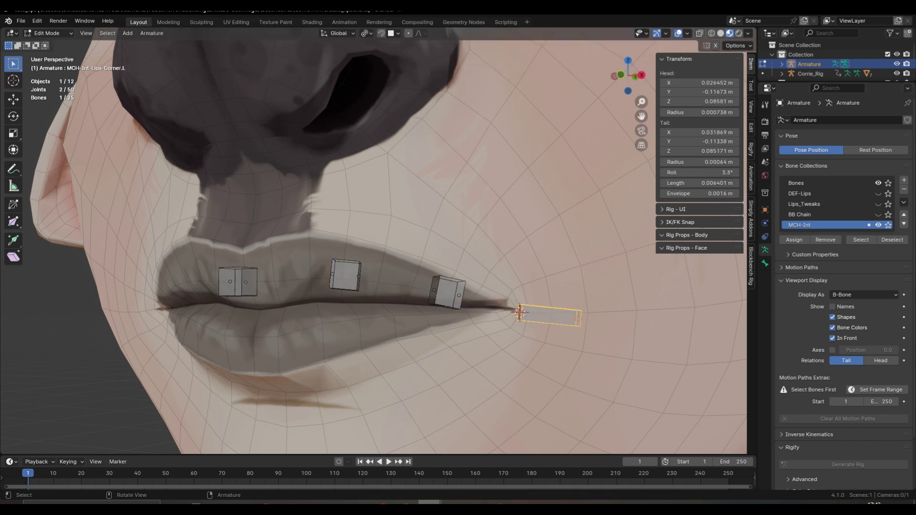
left_click(346, 275)
left_click(231, 282)
left_click(551, 316)
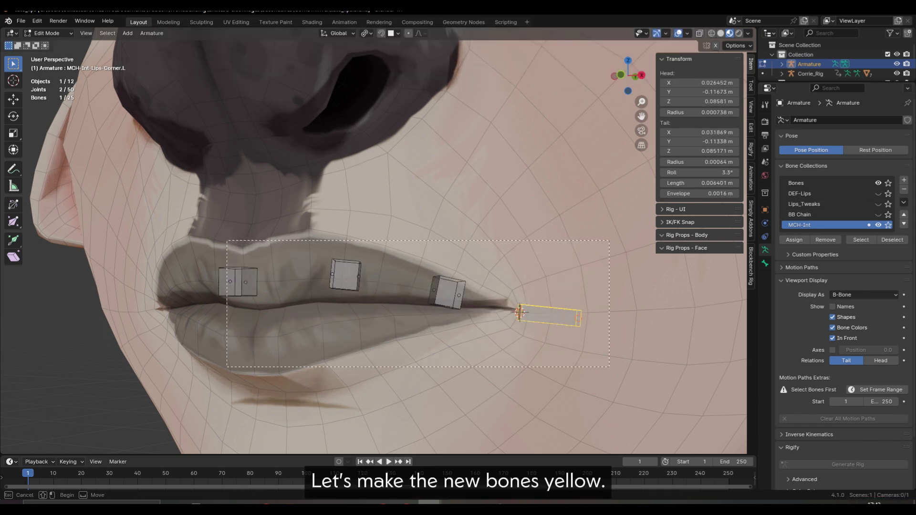
key("a")
left_click(765, 264)
scroll(863, 391, "down", 8)
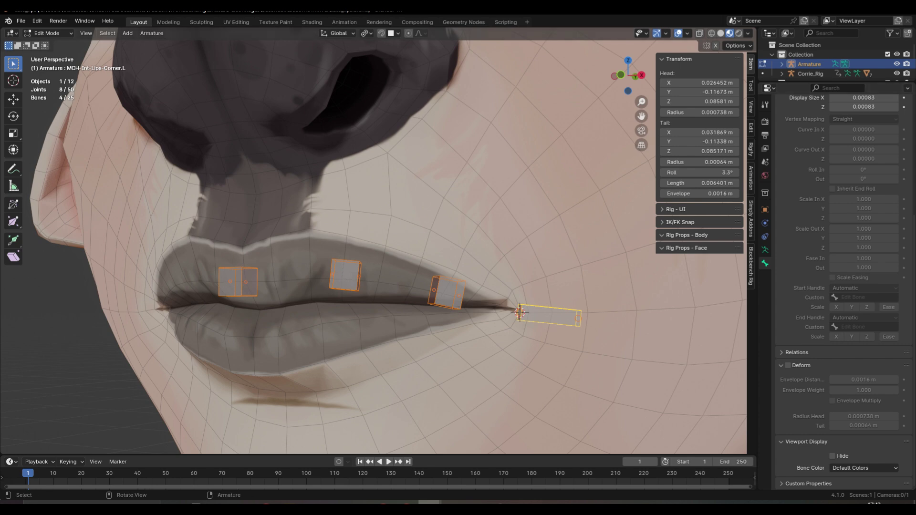
key("Tab")
left_click(866, 434)
left_click(783, 412)
scroll(378, 241, "down", 1)
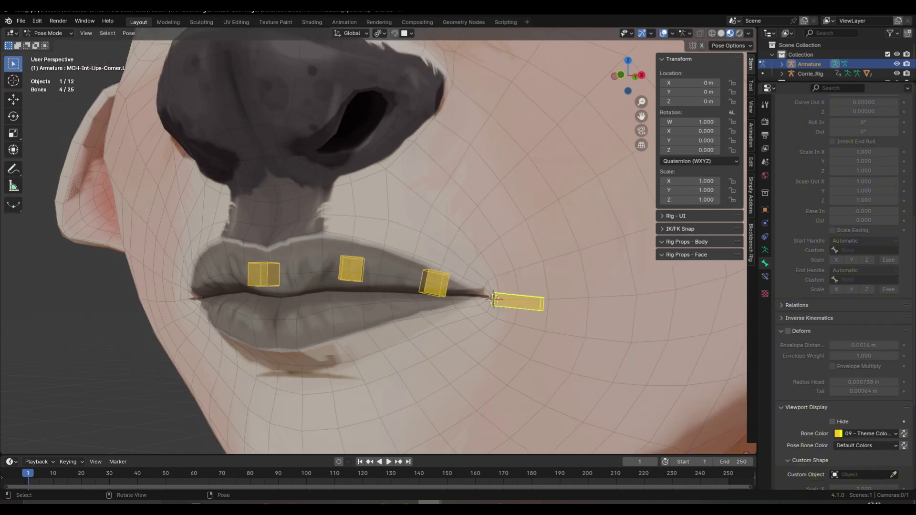
scroll(495, 299, "down", 2)
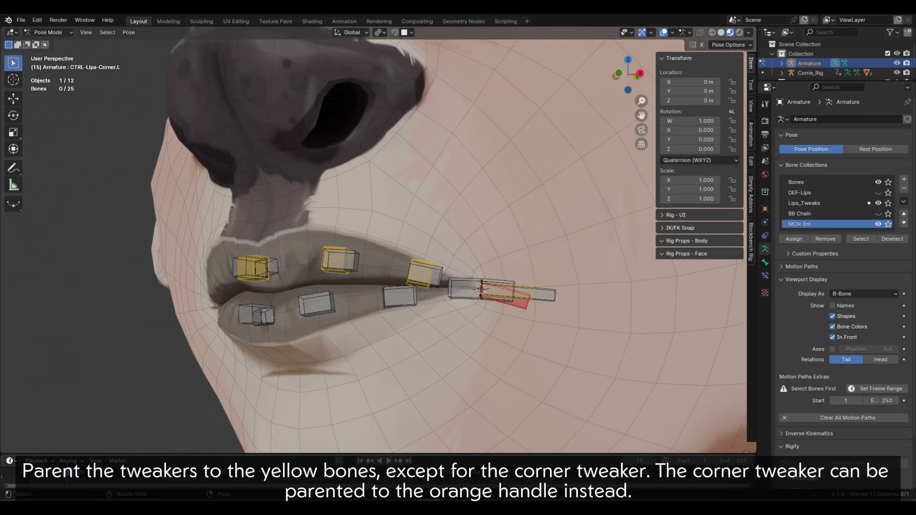
Step: Parent the middle and the two in-between top lip tweakers to their matching yellow bones with Keep Offset
left_click(236, 268)
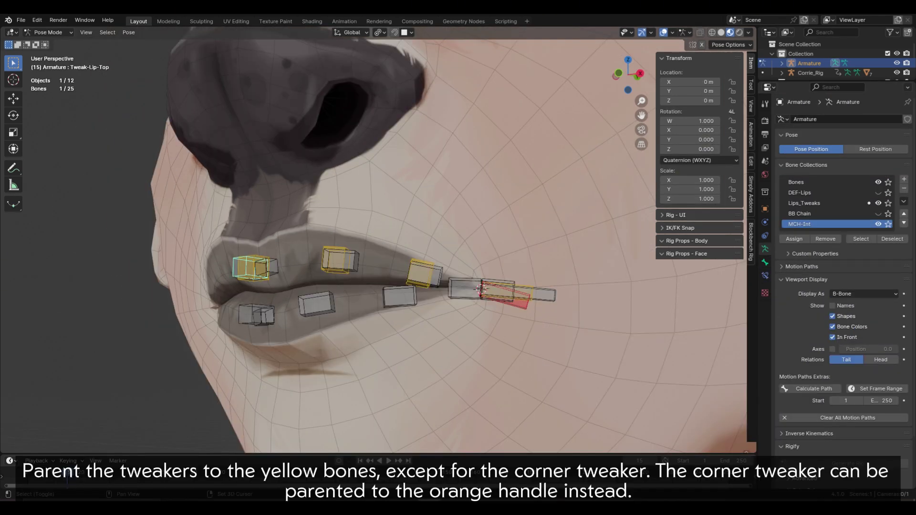
key("Tab")
key("q")
left_click(328, 215)
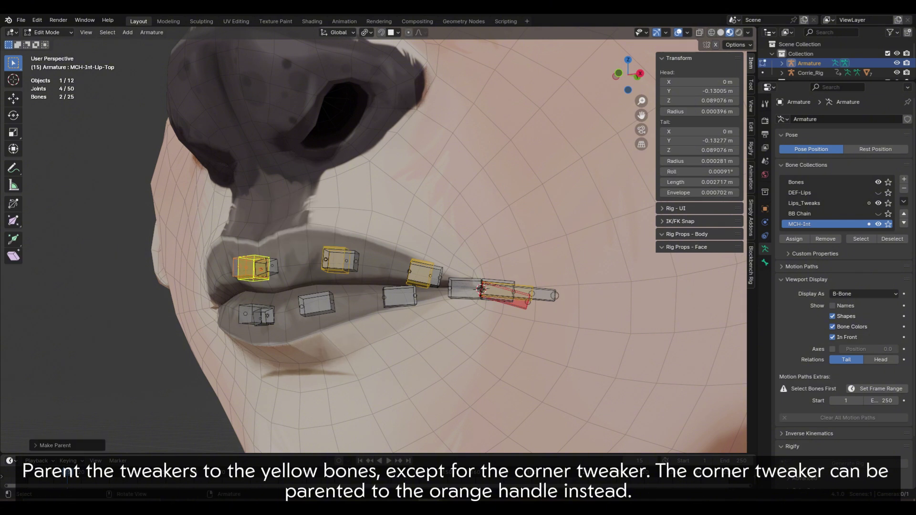
left_click(352, 261)
key("q")
left_click(346, 231)
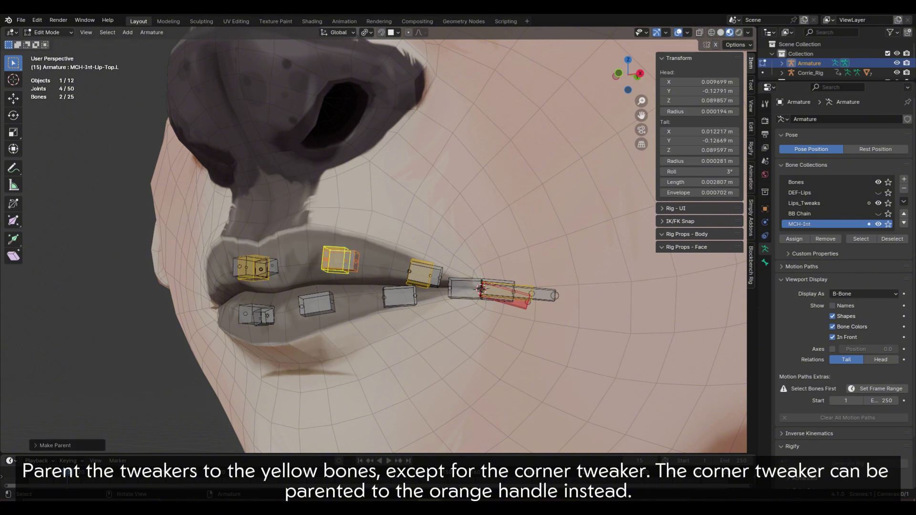
left_click(438, 277)
left_click(417, 268, "shift")
key("q")
left_click(428, 253)
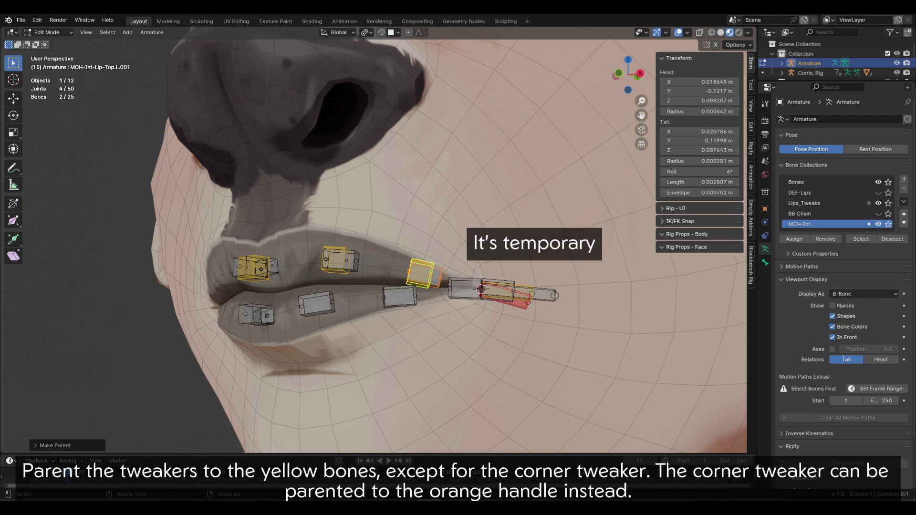
Step: Parent the top corner tweaker to the CTRL-Rot-Lip-Corner.L handle with Keep Offset
left_click(523, 290)
middle_click_drag(524, 290, 475, 280, "shift")
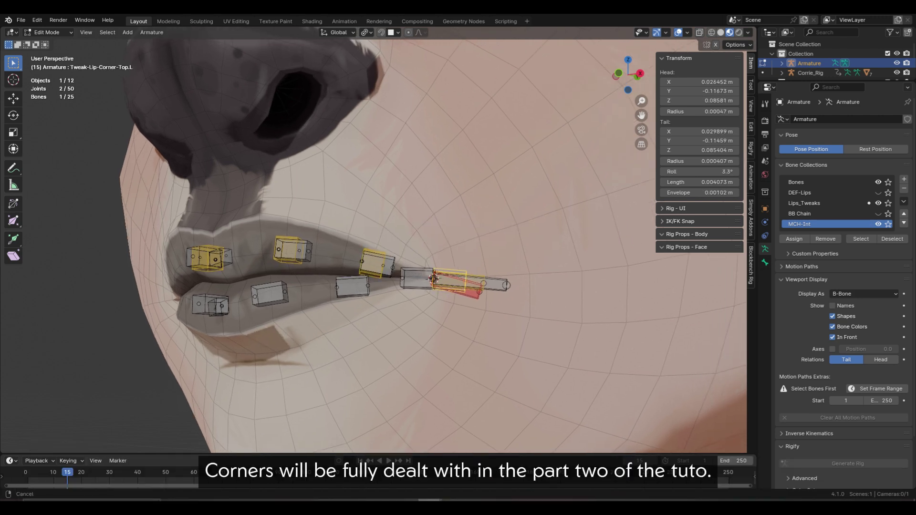
scroll(475, 280, "up", 1)
left_click(447, 288, "shift")
key("q")
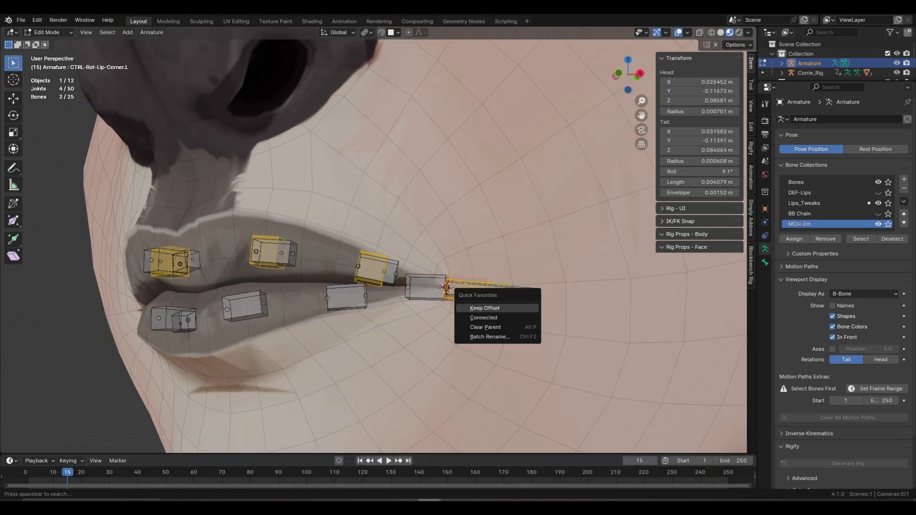
left_click(477, 309)
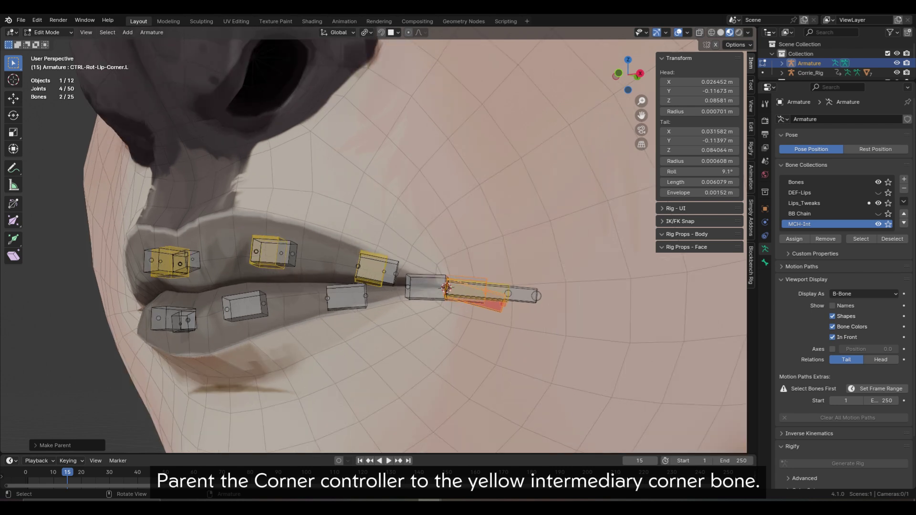
Step: Parent the lip corner controller to the yellow MCH-Int-Lips-Corner.L bone with Keep Offset
left_click(447, 288)
left_click(477, 292, "shift")
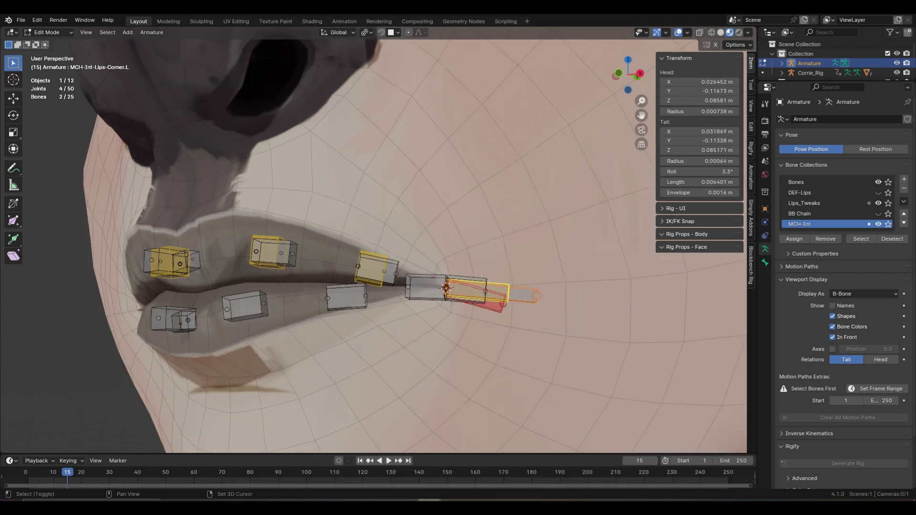
key("q")
left_click(517, 251)
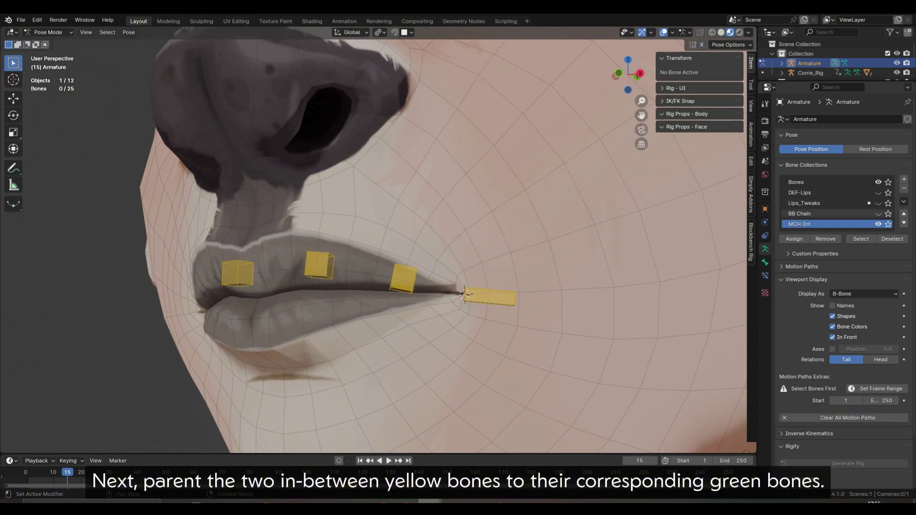
Step: Parent the two in-between yellow bones to their corresponding green BB chain intermediary bones with Keep Offset
left_click(320, 265)
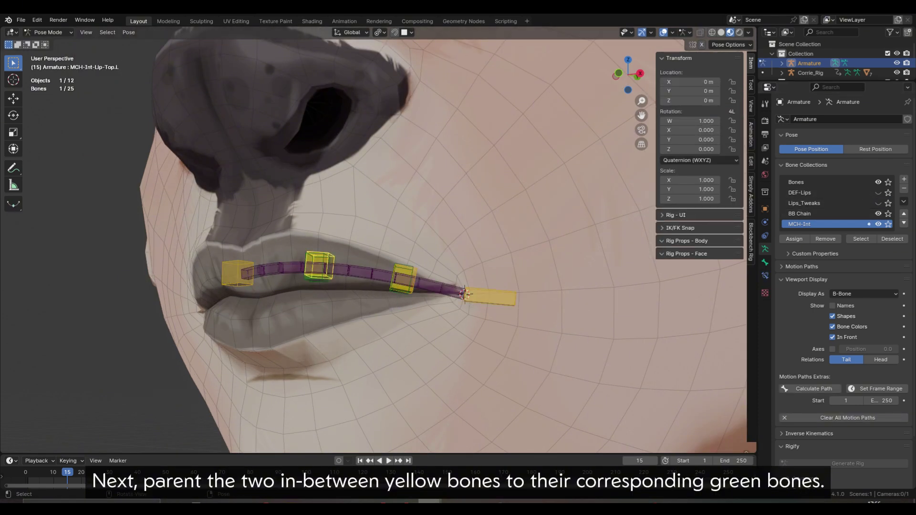
left_click(317, 281, "shift")
key("Tab")
key("q")
left_click(365, 267)
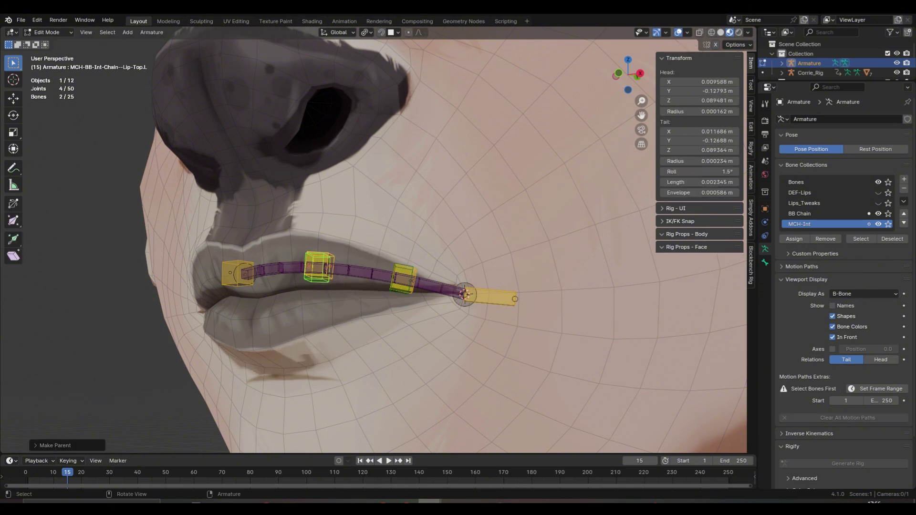
left_click(404, 271)
left_click(400, 290, "shift")
key("q")
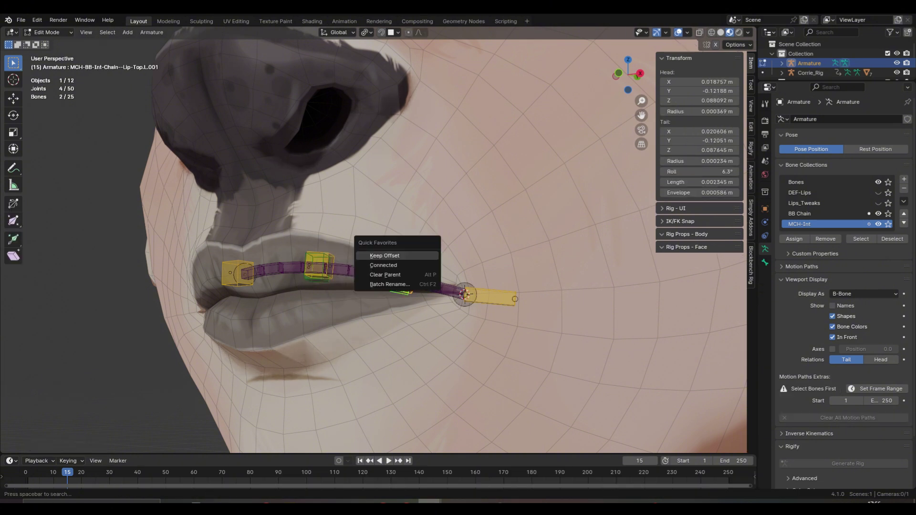
left_click(419, 256)
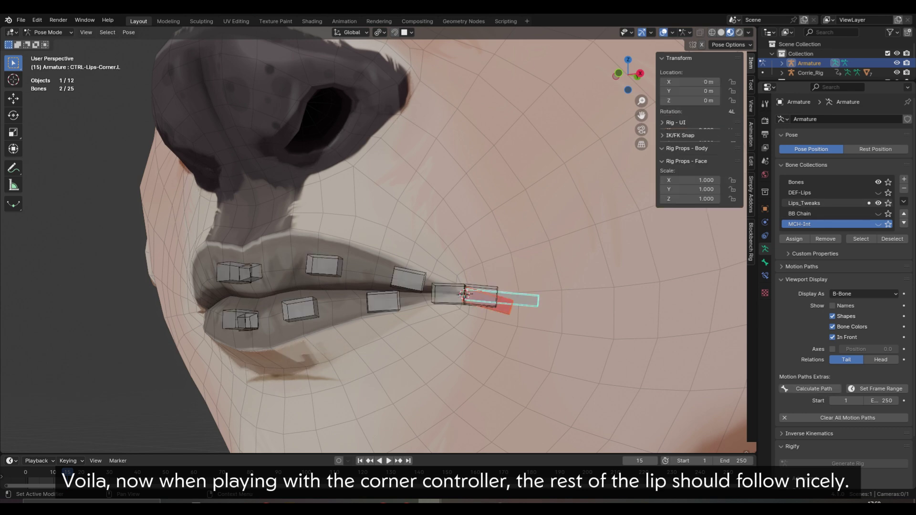
Step: Show the DEF-Lips bones and test the rig by moving and rotating the corner controller and moving a top lip tweaker
left_click(527, 300)
key("g")
left_click(529, 225)
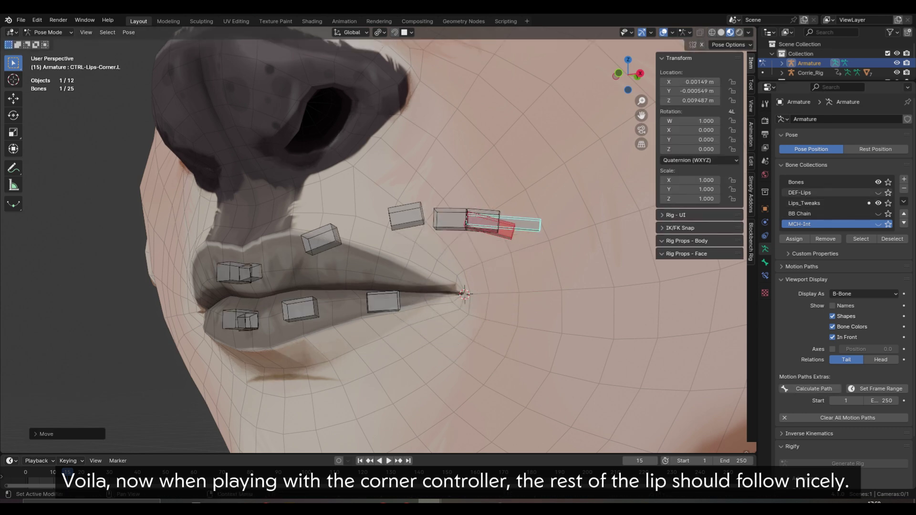
left_click(878, 192)
key("g")
left_click(538, 299)
key("r")
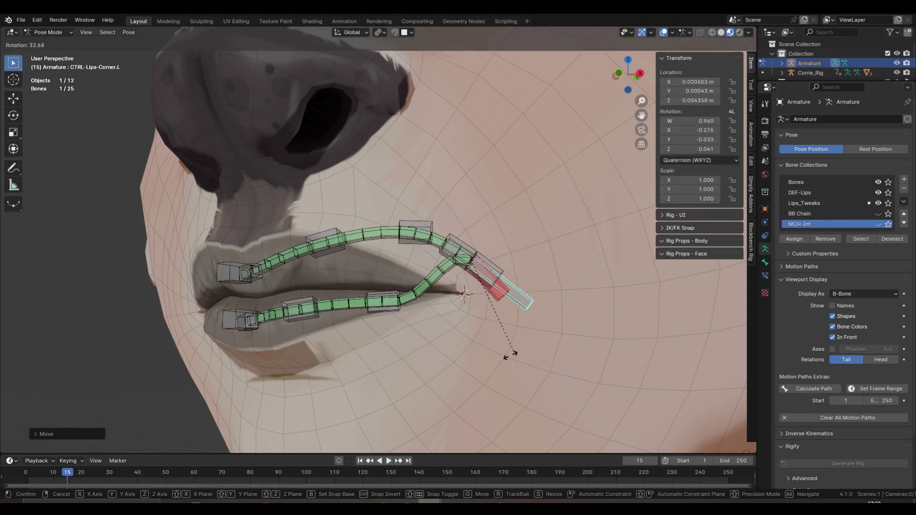
left_click(514, 306)
left_click(414, 239)
key("g")
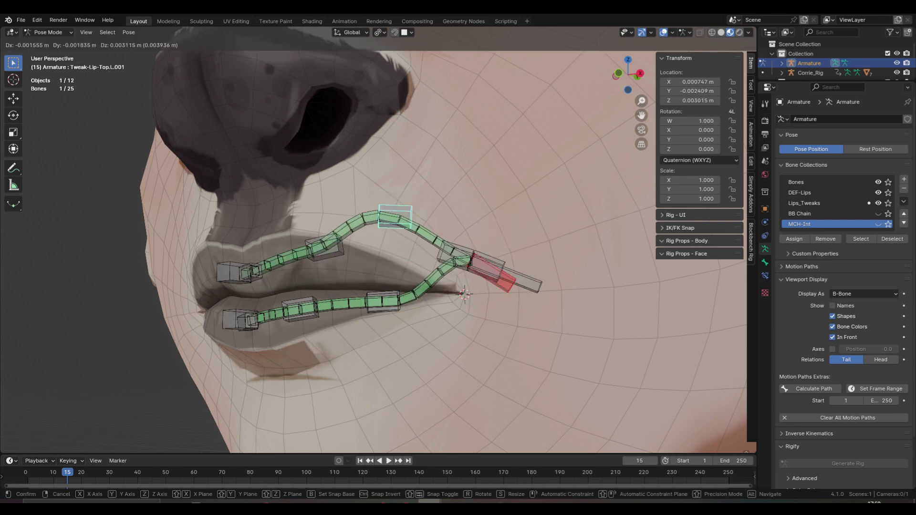
left_click(400, 221)
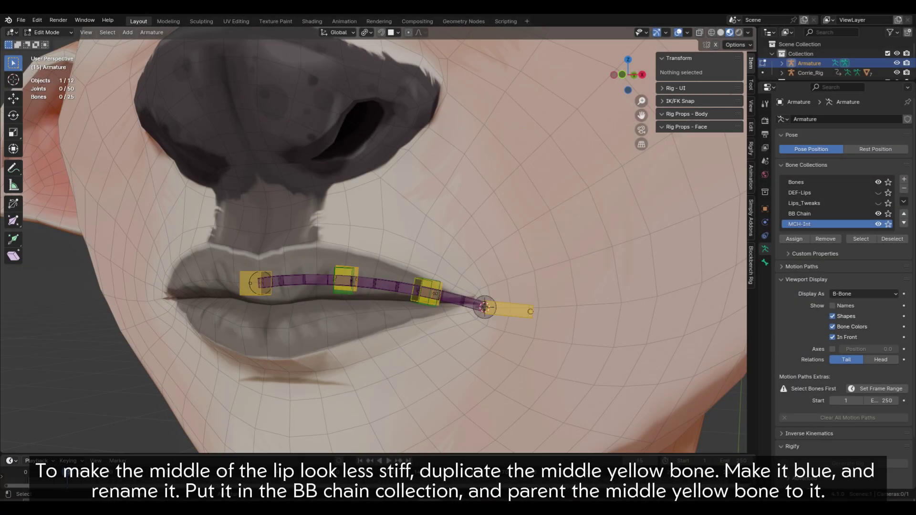
Step: Duplicate the middle yellow bone in place, scale it to about 0.0018 m long, and enlarge its bendy display size to about 0.00195
middle_click_drag(343, 277, 314, 291)
key("shift+d")
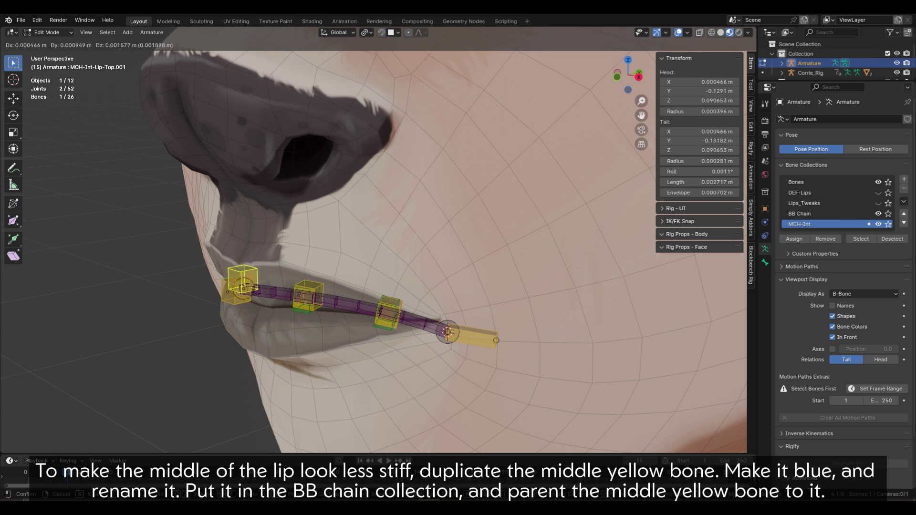
key("s")
left_click(364, 321)
key("ctrl+alt+s")
left_click(387, 327)
Step: Rename the duplicated middle bone as MCH-BB-Chain-Start-Lip-Top
left_click(765, 263)
double_click(807, 119)
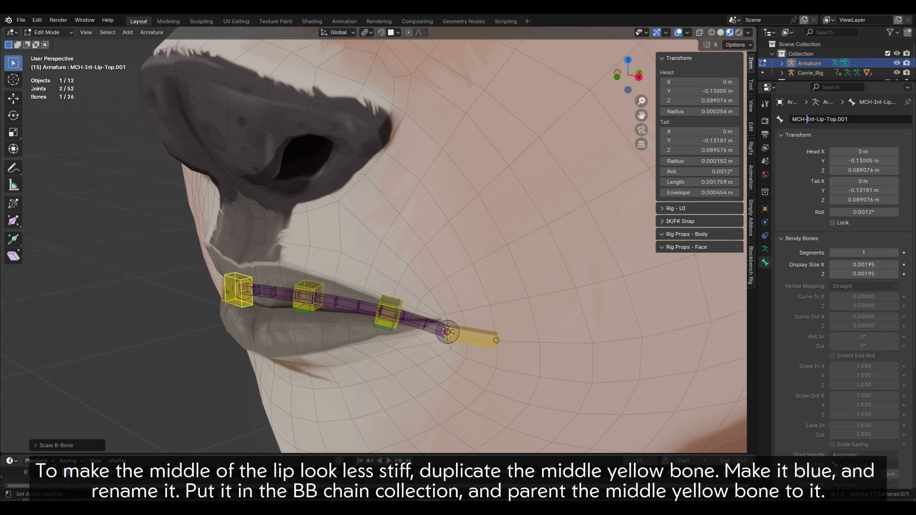
type("-Lip-To")
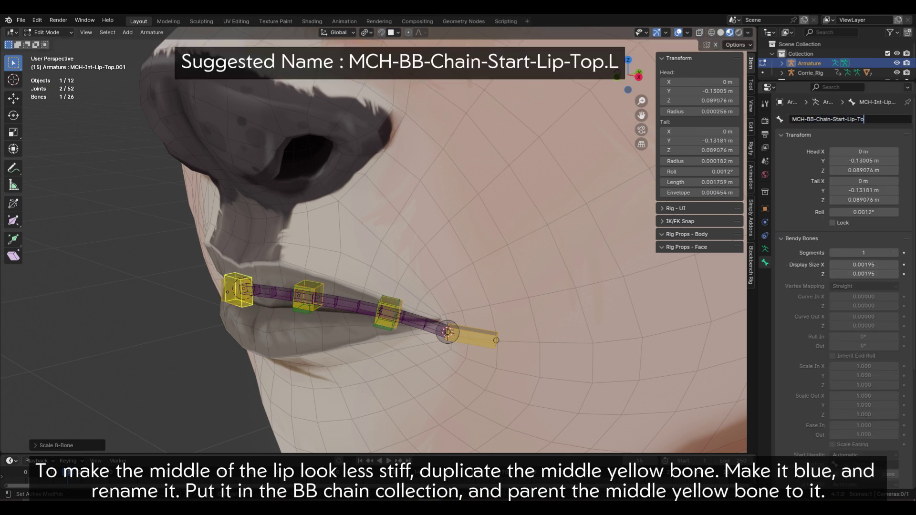
type("p")
key("Return")
Step: Give the chain start bone the blue 04 Theme Color Set and move it to the BB Chain collection
key("Tab")
scroll(864, 305, "down", 14)
left_click(866, 410)
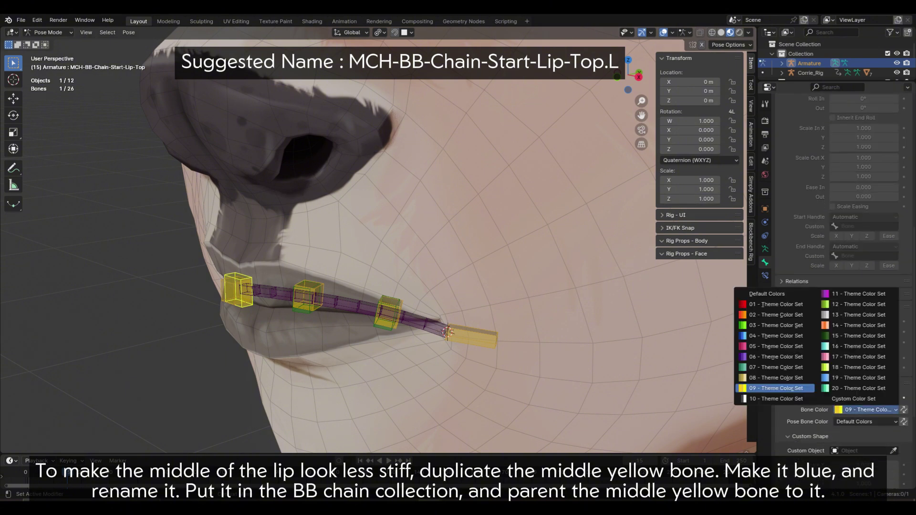
left_click(776, 335)
middle_click_drag(334, 295, 310, 304)
key("m")
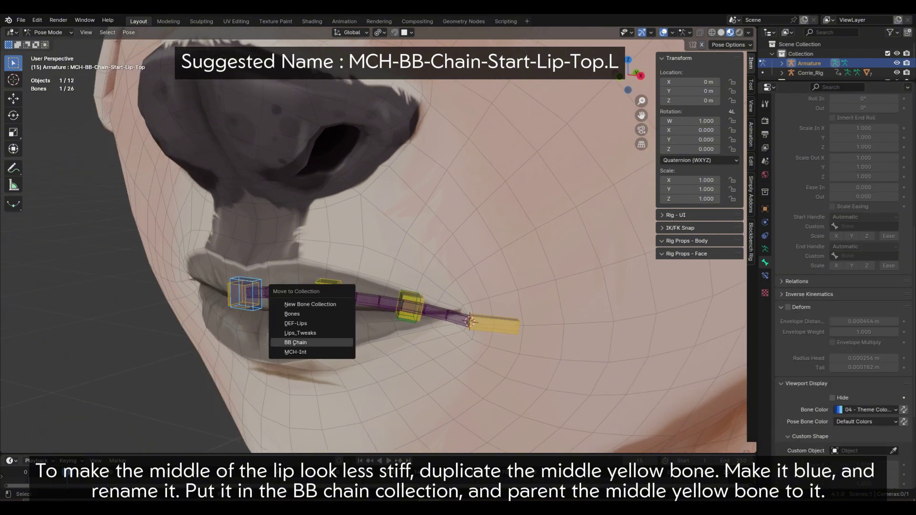
left_click(295, 342)
middle_click_drag(296, 342, 324, 351)
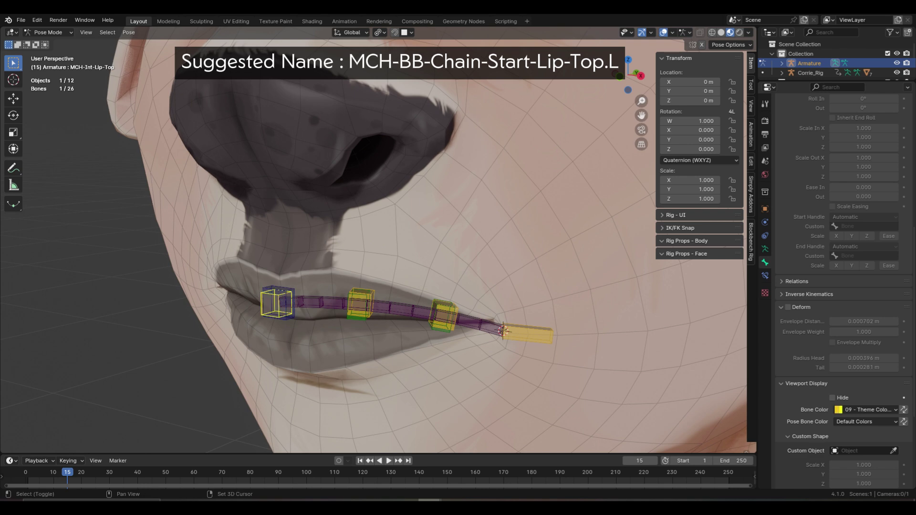
Step: Parent the middle yellow bone to the blue chain start bone in Edit Mode, and trial-move the blue bone in Pose Mode
key("Tab")
key("ctrl+p")
left_click(335, 281)
key("Tab")
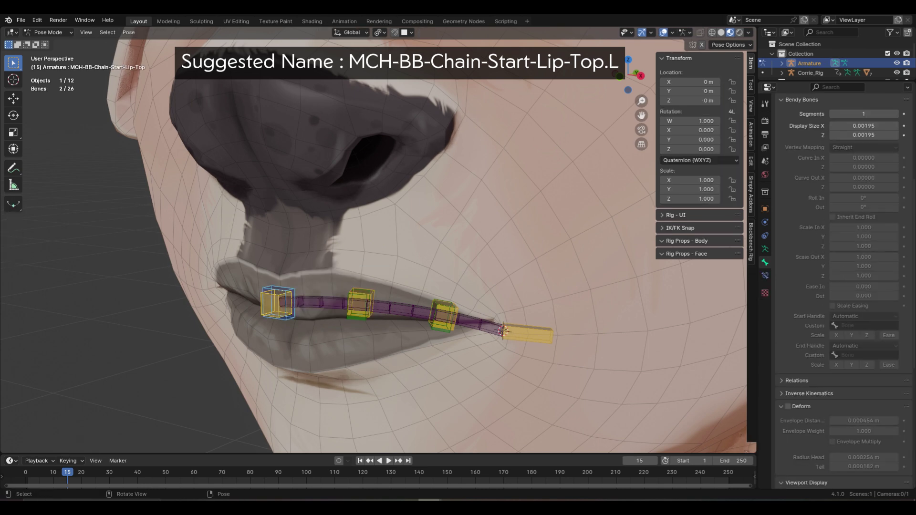
left_click(289, 308)
key("g")
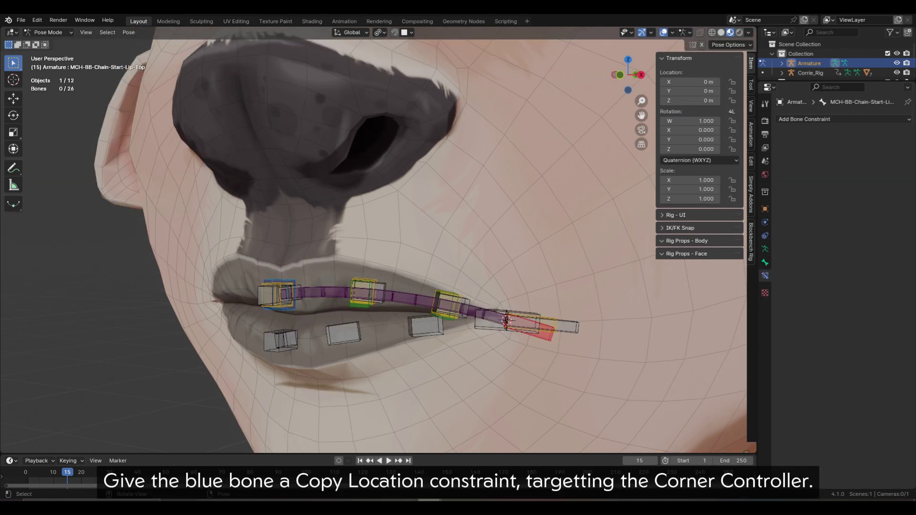
Step: Give the blue chain start bone a Copy Location constraint targeting the corner controller, using Local Space (Owner Orientation) to Local Space and 0.1 influence
left_click(569, 327)
left_click(293, 309, "shift")
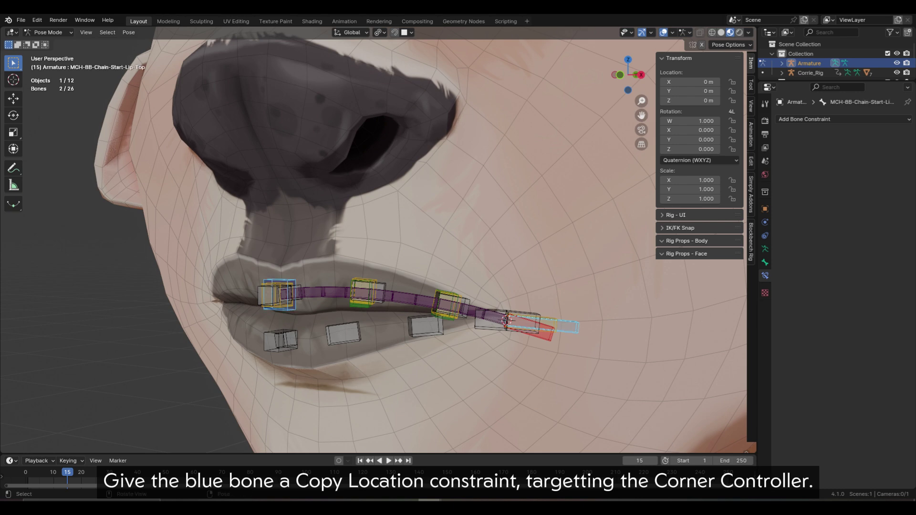
key("q")
left_click(355, 259)
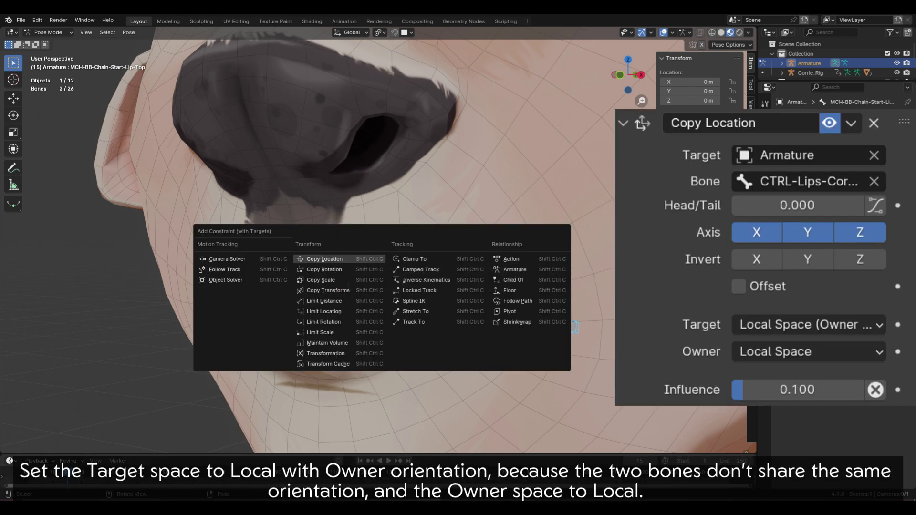
left_click(318, 258)
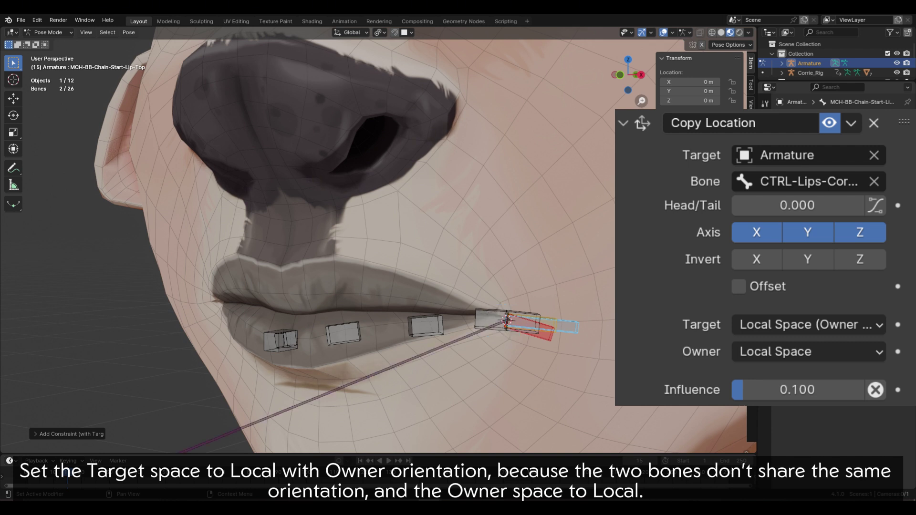
key("alt+h")
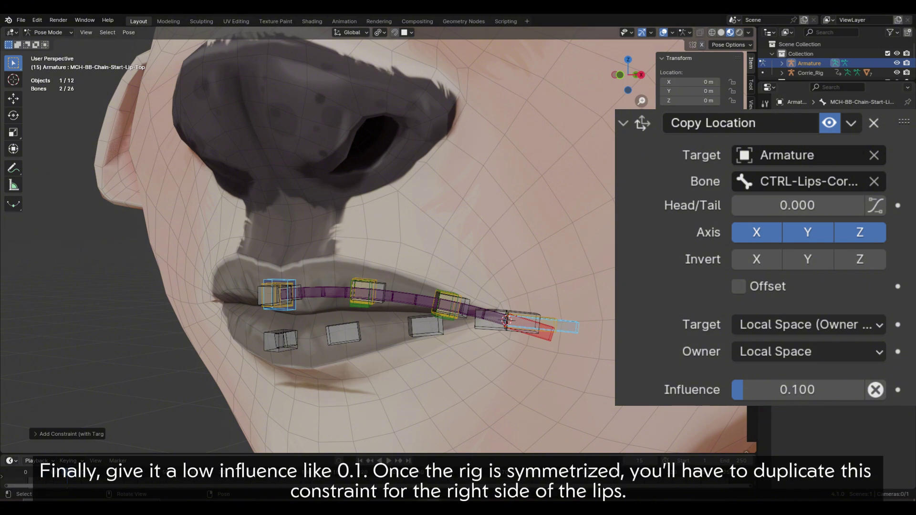
Step: Trial-move the corner controller to test how the blue bone and the upper lip chain follow it
left_click(547, 334)
key("g")
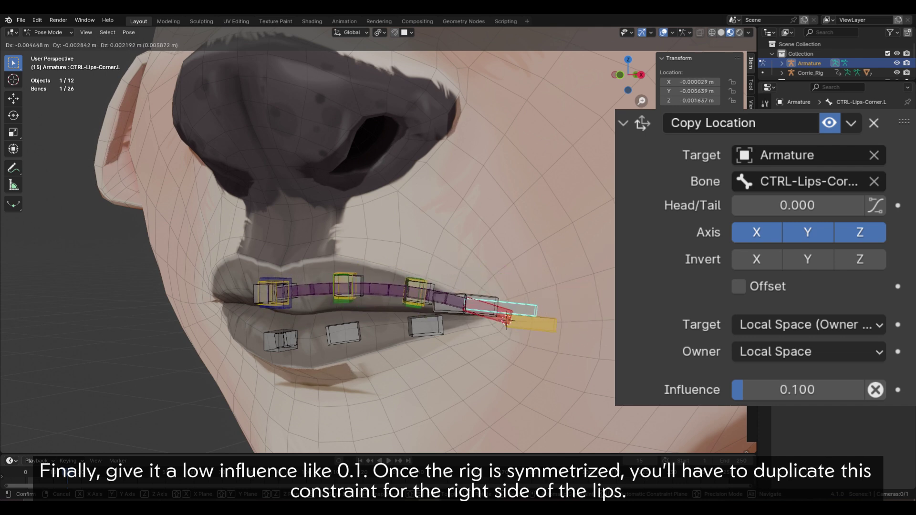
key("Escape")
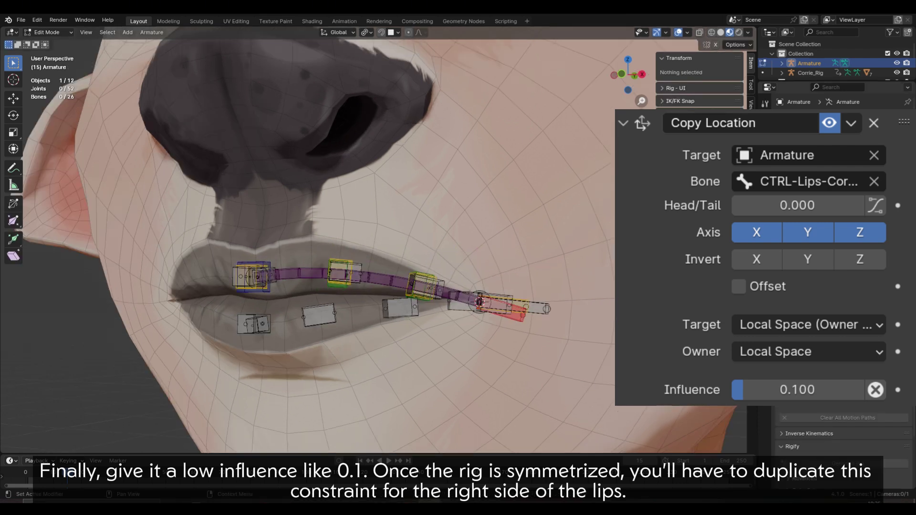
Step: Duplicate the lower lip's corner deform bone in place and angle the copy downward from the corner
left_click(445, 305)
key("shift+d")
right_click(503, 361)
key("r")
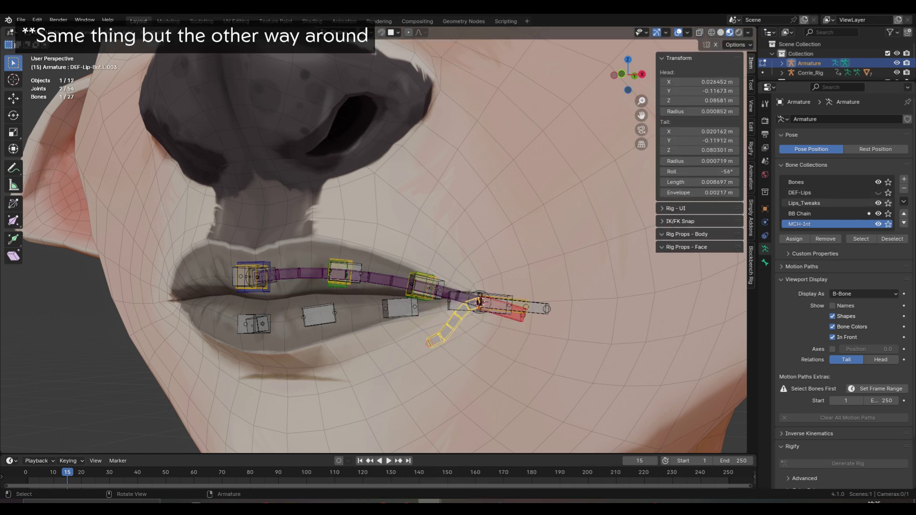
Step: Align a copy of the red corner rotation bone to the angled bone and name it CTRL-Rot-Lip-Corner-Bot.L
key("ctrl+alt+a")
left_click(458, 319)
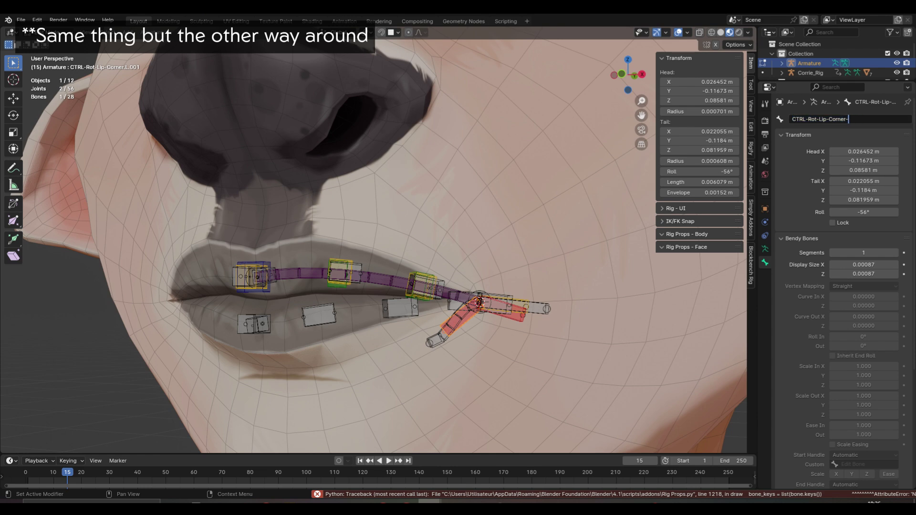
key("Return")
left_click(515, 313)
type("p")
key("Return")
Step: Make CTRL-Rot-Lip-Corner-Bot.L the custom start handle of the lower bendy bone and its parent
left_click(437, 340)
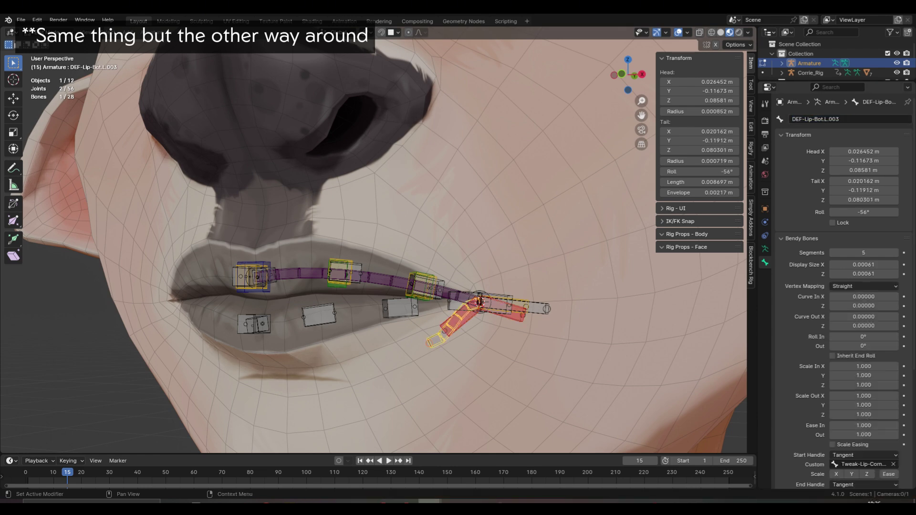
left_click(866, 464)
scroll(833, 400, "down", 9)
left_click(459, 318, "shift")
key("ctrl+p")
left_click(459, 319)
Step: Rename the lower bendy bone as MCH-BB-Chain-Lip-Bot.L and snap its tail to the lower lip's middle
left_click(437, 340)
scroll(833, 215, "up", 9)
double_click(816, 119)
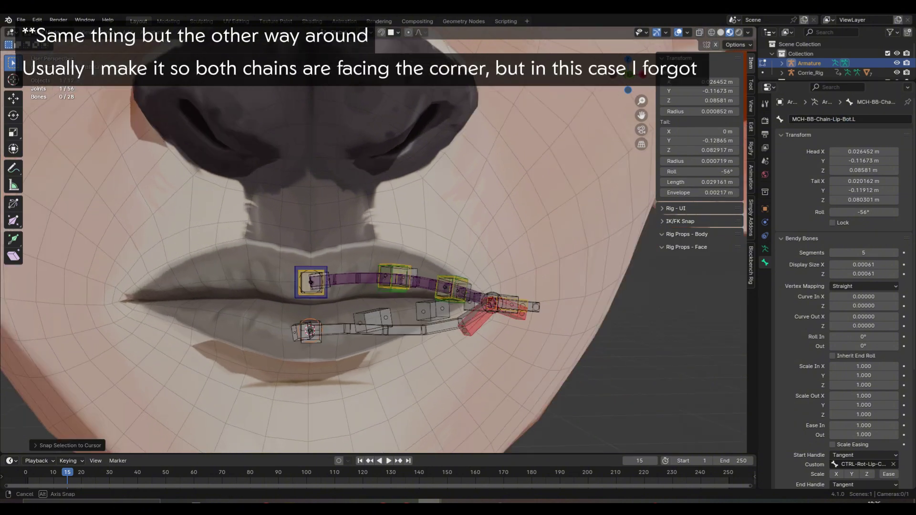
middle_click_drag(372, 238, 387, 244)
Step: Increase the segment count of the lower bendy chain bone in Pose Mode
key("ctrl+Tab")
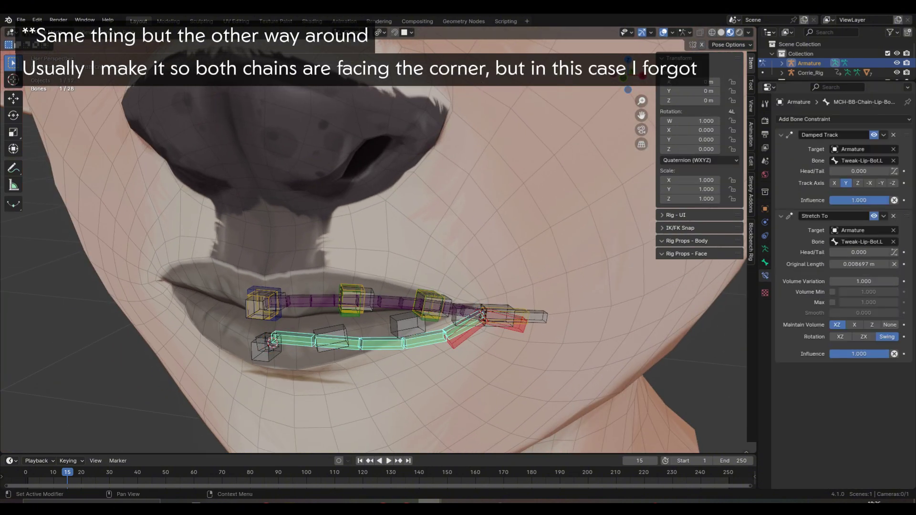
left_click(262, 352)
left_click(382, 346)
left_click(765, 262)
left_click(864, 281)
Step: Rotate the lower red corner bone in Edit Mode so the bendy chain follows the lower lip
left_click(459, 336)
key("Tab")
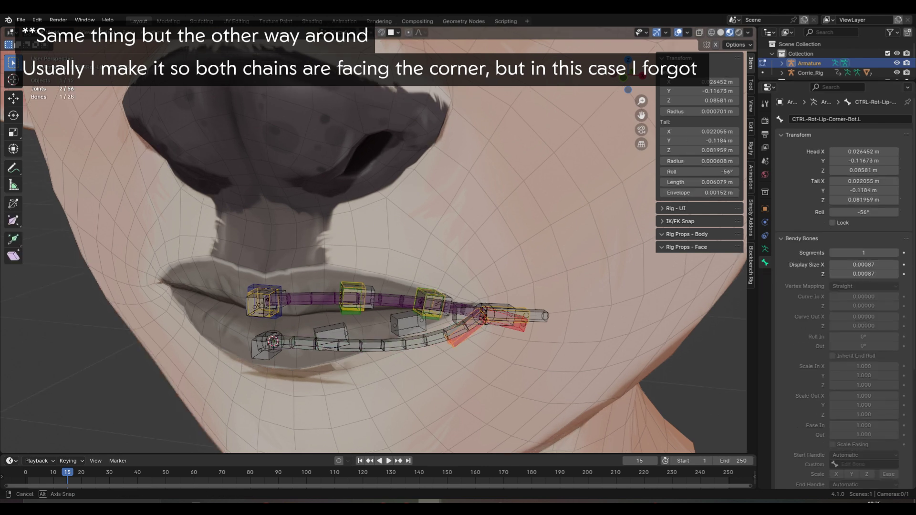
middle_click_drag(458, 310, 429, 282)
key("r")
mouse_move(286, 310)
middle_mouse_down()
mouse_move(334, 313)
mouse_move(257, 324)
mouse_move(287, 325)
middle_mouse_up()
left_click(296, 327)
Step: Duplicate the two lower lip side tweakers in place, scale the copies to about 0.0023 m long, and move them to the BB Chain collection
left_click(329, 320)
left_click(409, 311, "shift")
key("shift+d")
key("s")
key("ctrl+alt+s")
key("m")
left_click(465, 312)
Step: Hide the Lips_Tweaks and MCH-Int collections and give the two copied bones the green 03 Theme Color Set
left_click(765, 249)
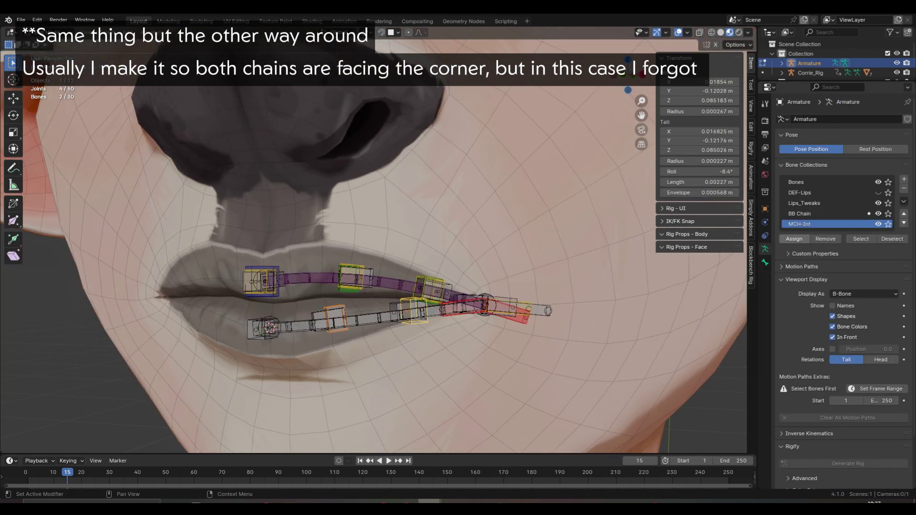
left_click(878, 203)
key("Tab")
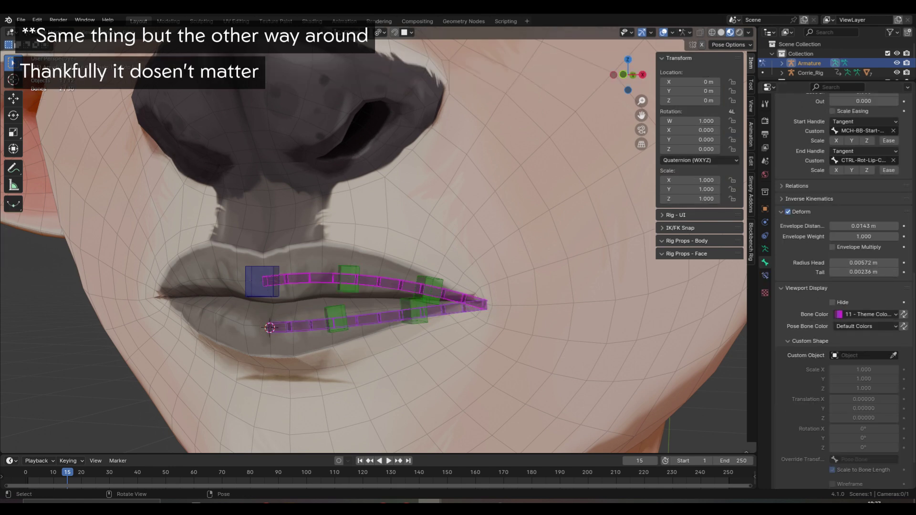
Step: Batch rename the two lower green bones, replacing tweak with MCH-BB-Int
key("ctrl+F2")
left_click(589, 349)
left_click(572, 360)
left_click(584, 370)
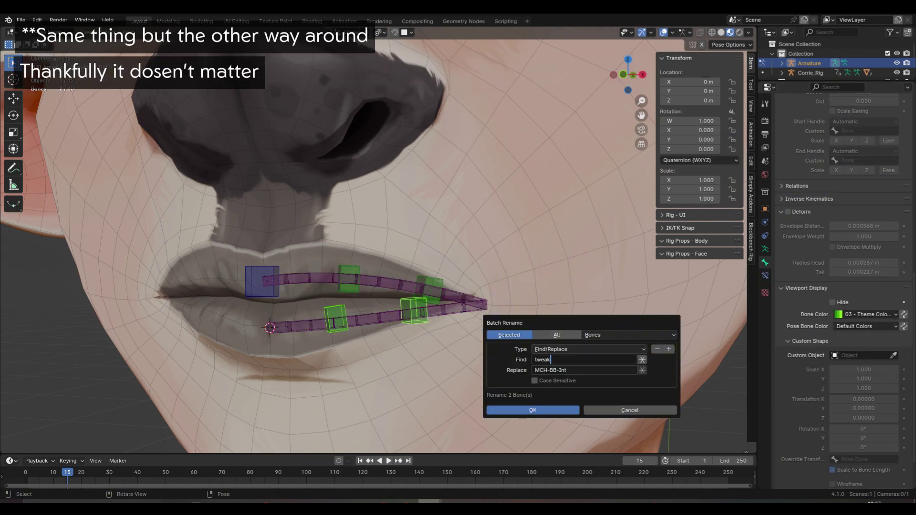
key("Return")
key("Return")
key("ctrl+F2")
left_click(549, 278)
Step: Constrain the inner lower green bone to the lower bendy chain bone
left_click(377, 318)
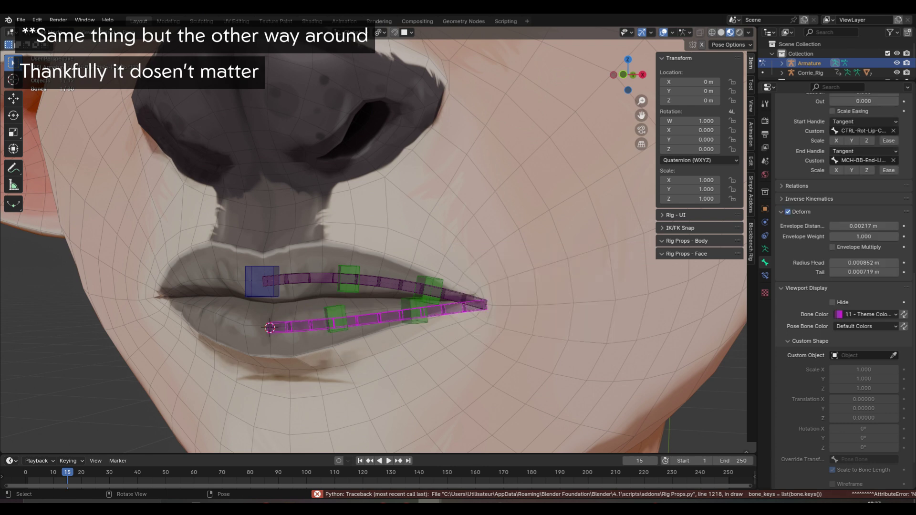
left_click(335, 319)
right_click(344, 317, "shift")
left_click(377, 318)
left_click(337, 319, "shift")
key("q")
left_click(388, 260)
left_click(378, 291)
left_click(765, 275)
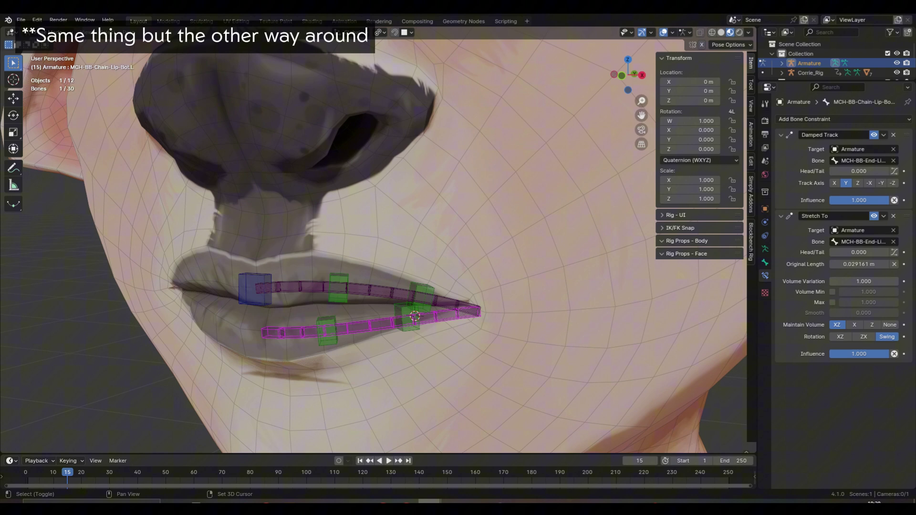
Step: Constrain the outer lower green bone to the bendy chain with an adjusted Head/Tail position, and apply the pose as rest pose
key("shift+ctrl+c")
left_click(409, 267)
left_click_drag(836, 171, 848, 171)
key("ctrl+a")
Step: Duplicate the two lower lip side tweakers in place again and scale these copies to about 0.0027 m long
left_click(328, 329)
left_click(764, 249)
left_click(879, 203)
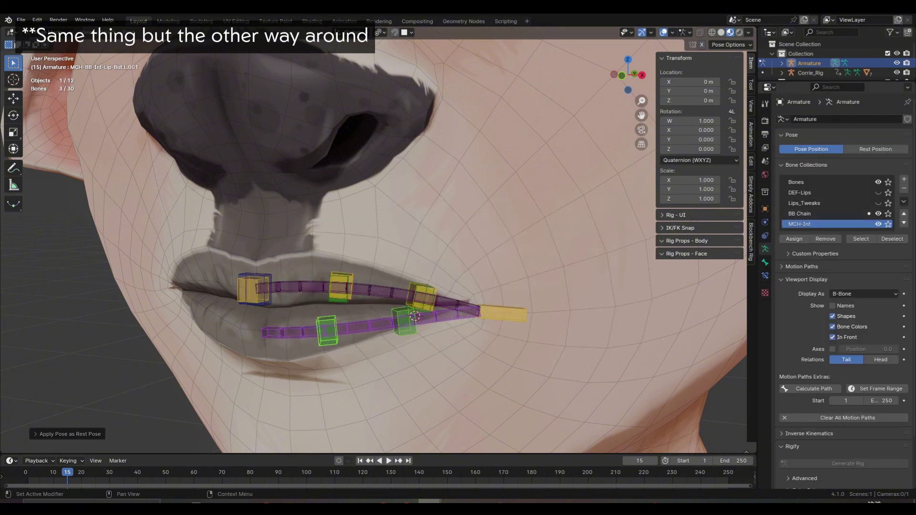
key("Tab")
left_click(312, 328)
left_click(399, 319, "shift")
middle_click_drag(400, 318, 408, 315)
key("shift+d")
right_click(467, 331)
key("s")
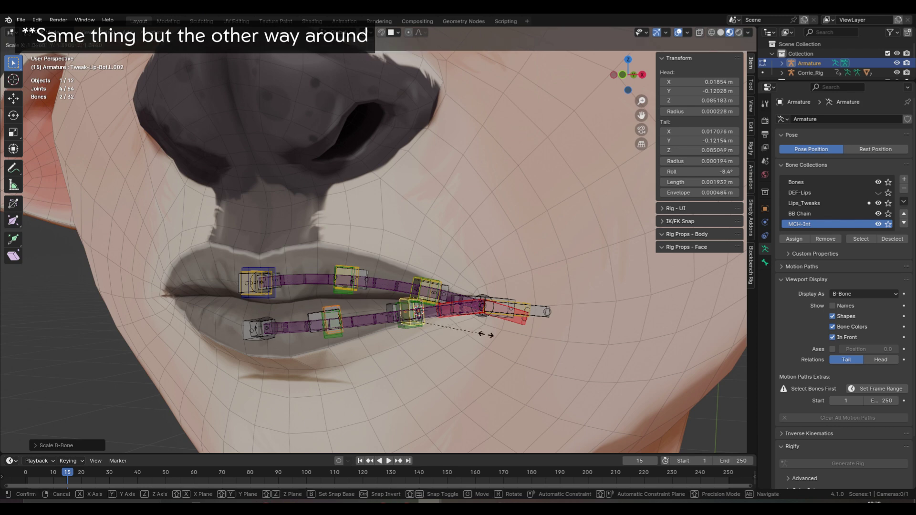
left_click(480, 340)
Step: Batch rename the two new tweaker copies, replacing tweak with MCH-Int
key("ctrl+F2")
key("Return")
key("Return")
key("ctrl+F2")
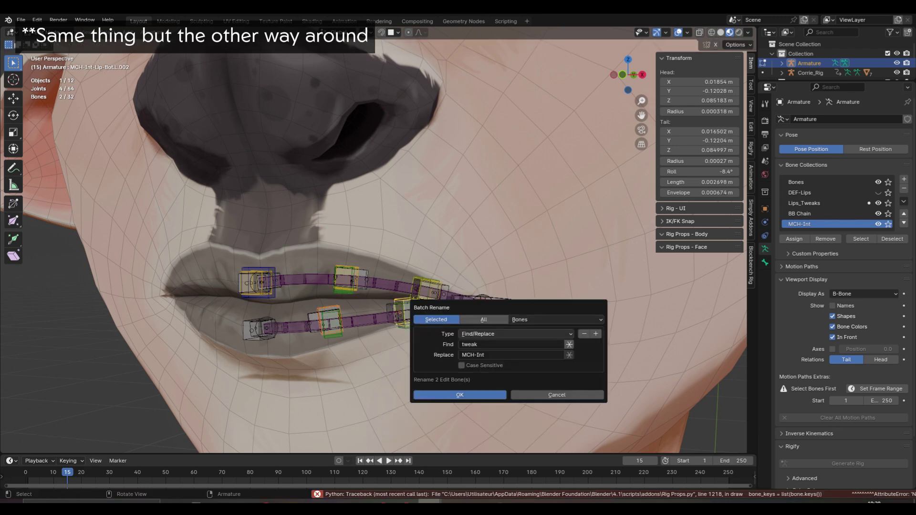
left_click(515, 335)
key("Return")
Step: Give both lower MCH-Int bones the yellow 09 Theme Color Set
key("Tab")
left_click(765, 262)
left_click(866, 371, "alt")
left_click(774, 468, "alt")
key("Tab")
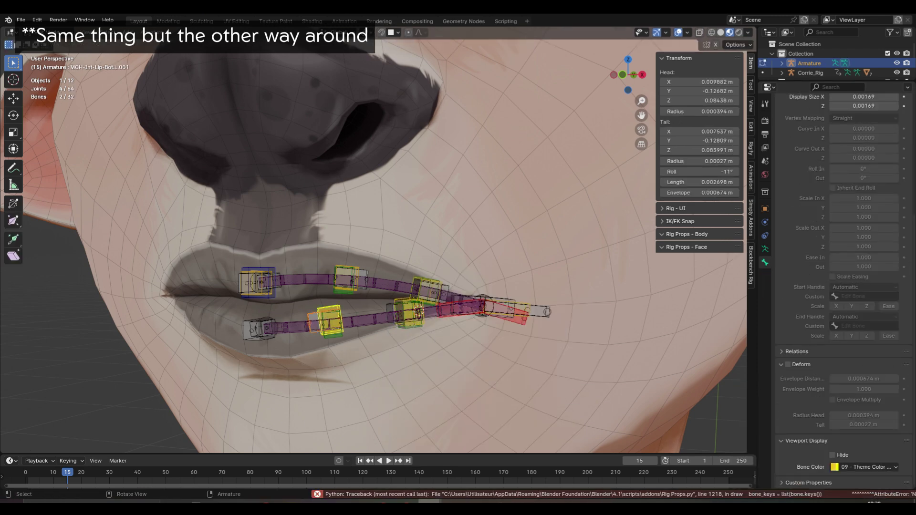
Step: Duplicate the upper lip's middle yellow bone, snap the copy to the lower lip's middle, and rename it MCH-Int-Lip-Bot
left_click(258, 283)
key("shift+d")
left_click(211, 315)
left_click(259, 329)
left_click(211, 315)
key("shift+s")
double_click(821, 119)
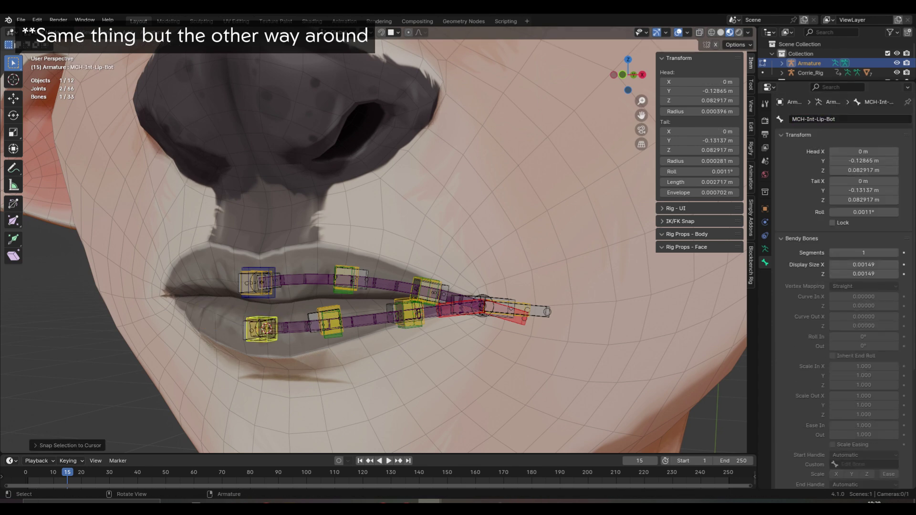
Step: Parent the lower lip's inner and outer tweaker bones to their matching intermediary bones
left_click(312, 323)
left_click(330, 320, "shift")
key("ctrl+p")
left_click(330, 321)
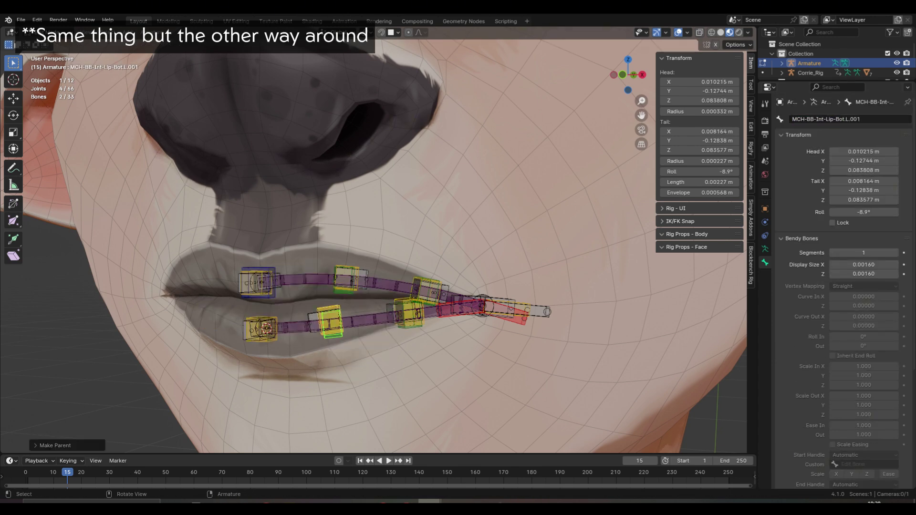
left_click(396, 315)
left_click(411, 313, "shift")
key("ctrl+p")
Step: Trial-move and rotate the corner controller in Pose Mode to check the lower lip parenting
key("Tab")
left_click(539, 312)
key("g")
key("r")
Step: Duplicate the upper lip's blue chain start bone and snap the copy to the lower lip's middle
left_click(262, 329)
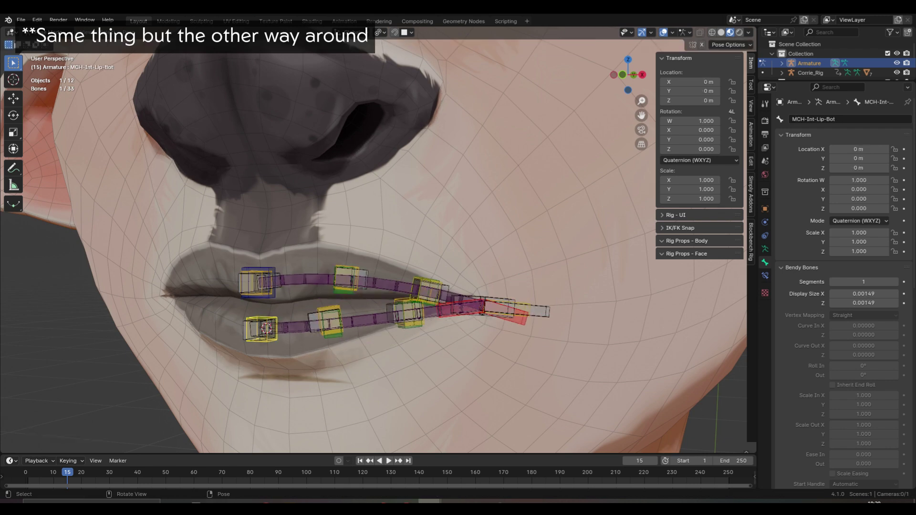
key("Tab")
left_click(271, 284)
key("shift+d")
key("shift+s")
Step: Parent the lower middle yellow bone to the blue copy, and rename the blue copy MCH-BB-Chain-Start-Lip-Bot
left_click(273, 330, "shift")
key("ctrl+p")
left_click(273, 334)
double_click(861, 119)
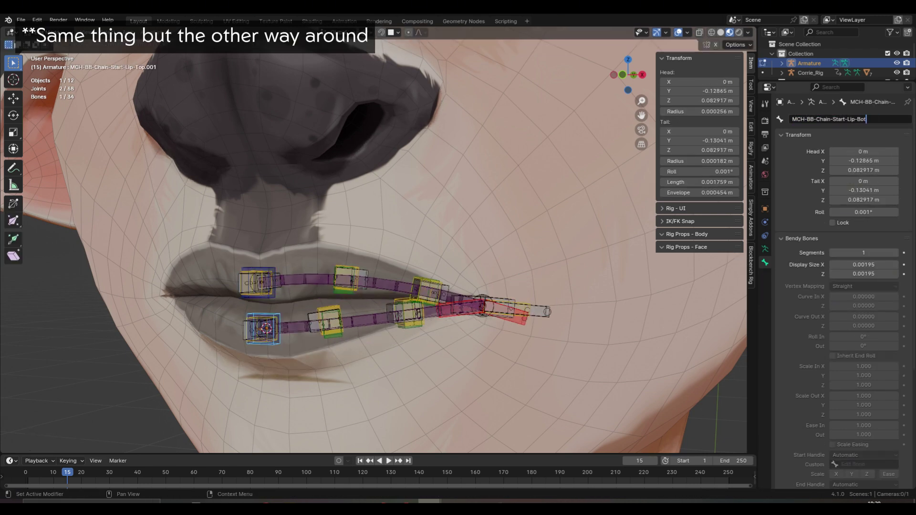
Step: Trial-rotate the corner controller in Pose Mode to test both lip chains
key("Tab")
left_click(540, 311)
key("r")
right_click(545, 351)
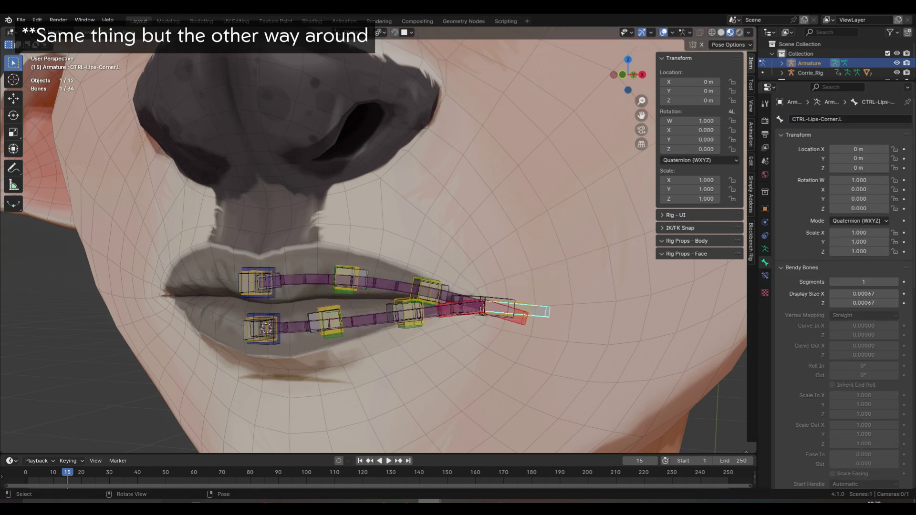
Step: Test-rotate the upper and lower red corner bones to open the lip corner, and reset the pose
left_click(521, 317)
key("r")
left_click(499, 389)
left_click(455, 311)
key("r")
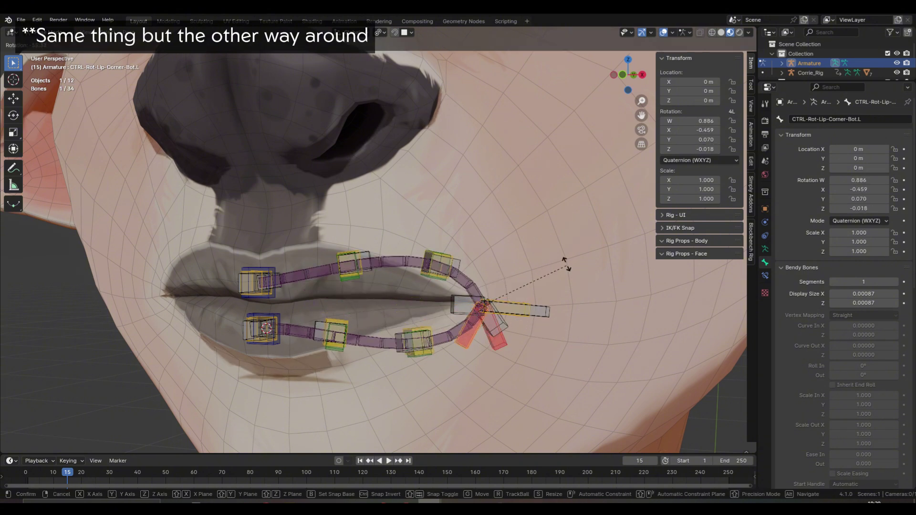
left_click(566, 263)
key("a")
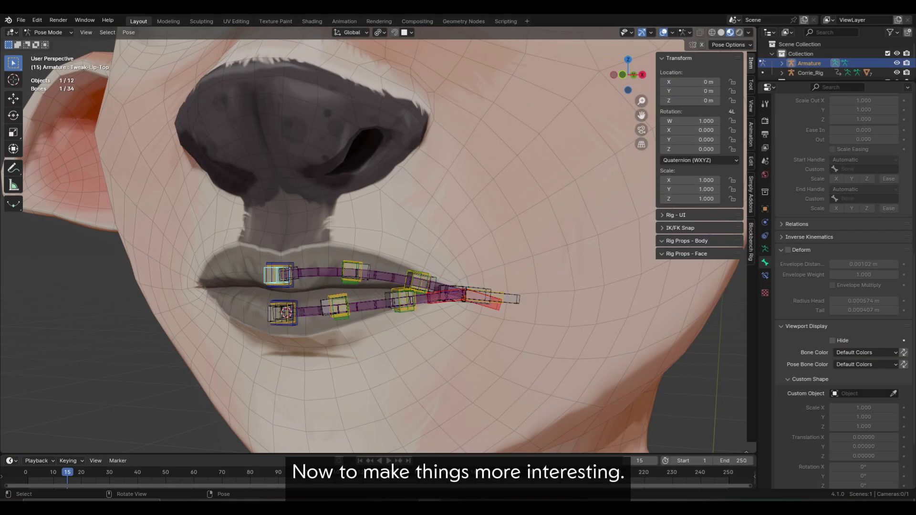
Step: Duplicate the upper lip's middle yellow bone in place and move the copy and the corner controller to a new Controllers collection
key("Tab")
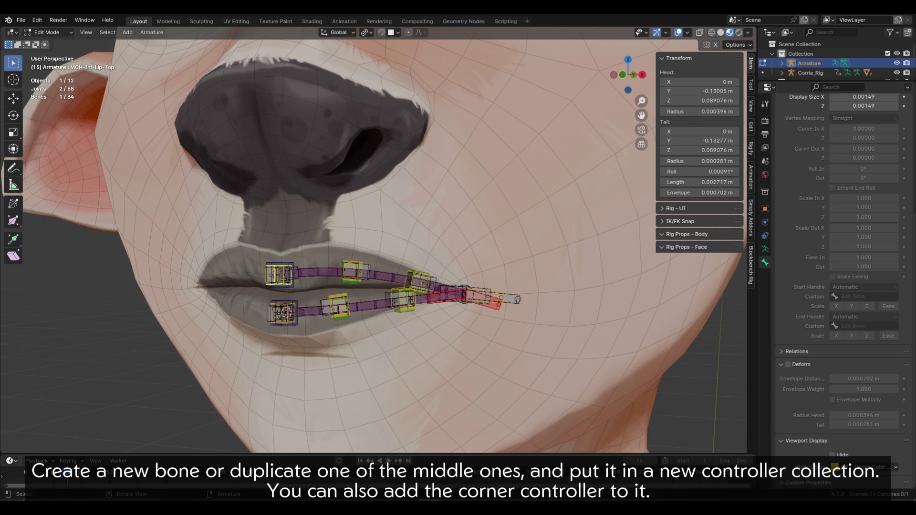
key("shift+d")
key("Escape")
key("m")
left_click(296, 230)
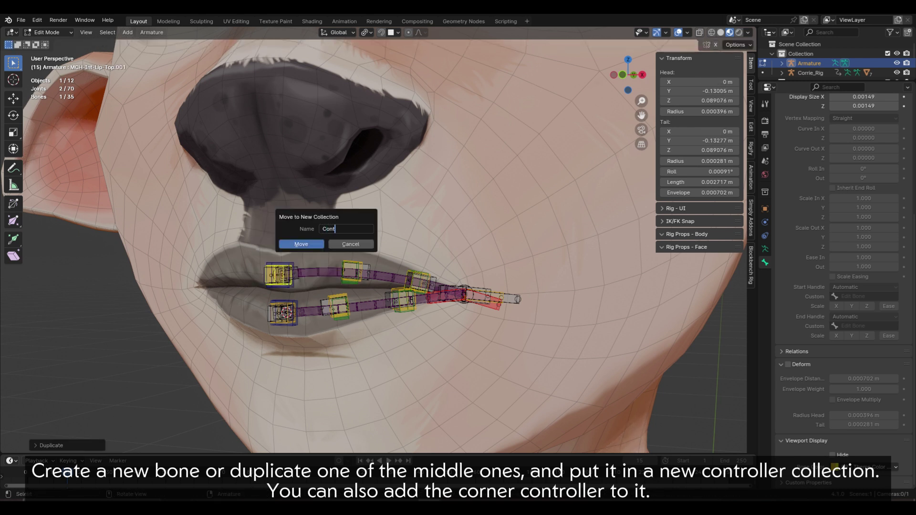
left_click(301, 244)
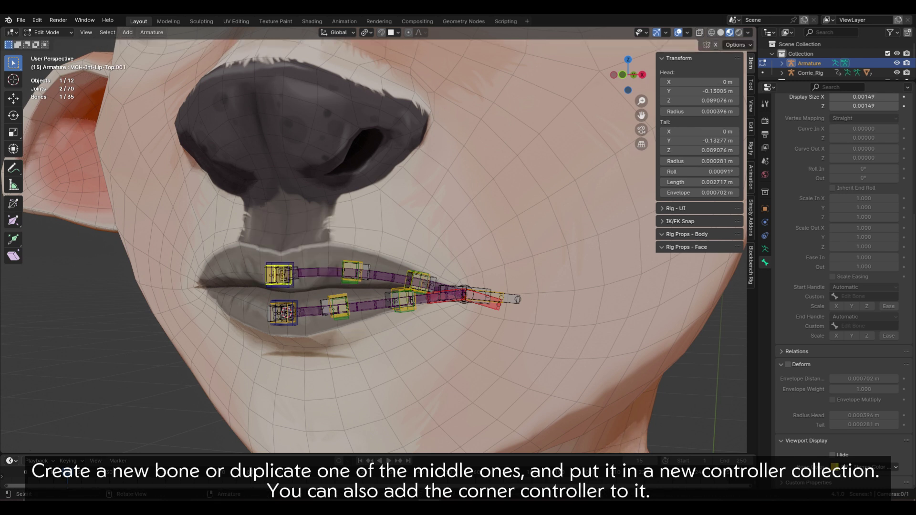
key("m")
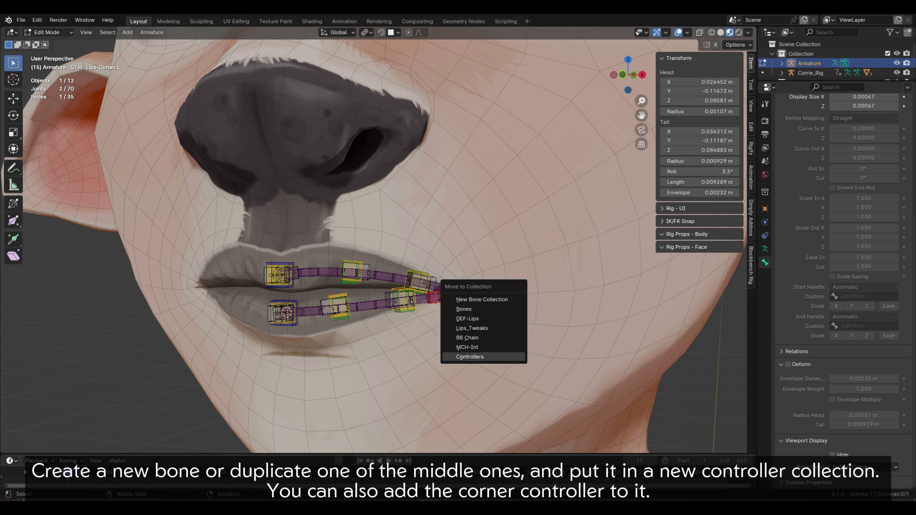
key("Return")
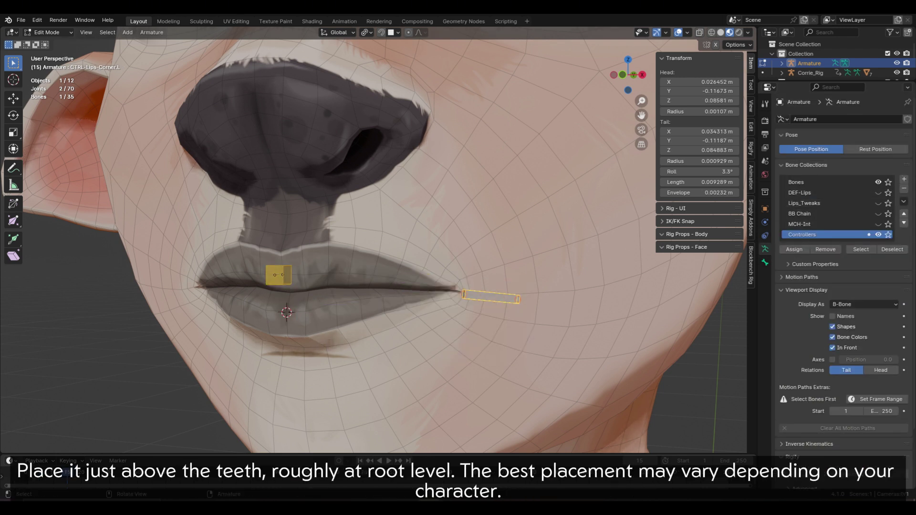
Step: Hide the Corrie_Body mesh and show the teeth and controller bones in the right orthographic view
left_click_drag(811, 81, 811, 190)
left_click(781, 73)
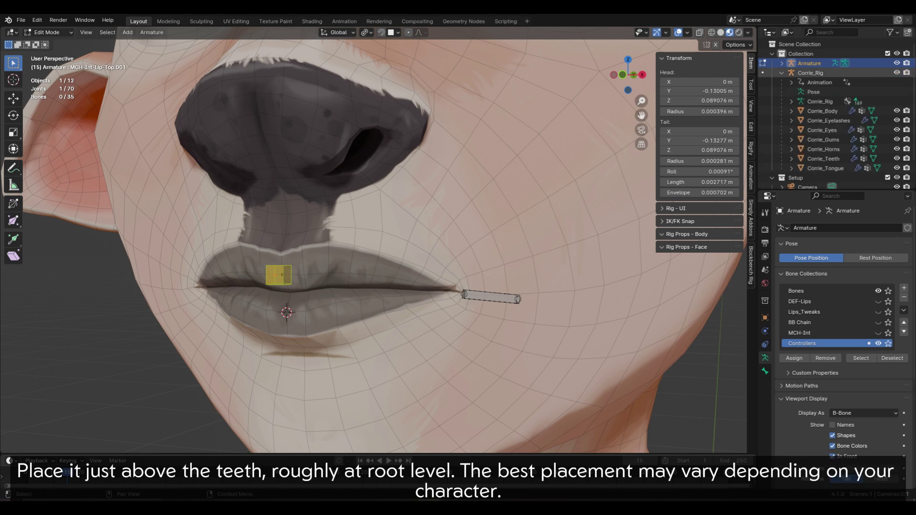
left_click(897, 111)
key("KP_3")
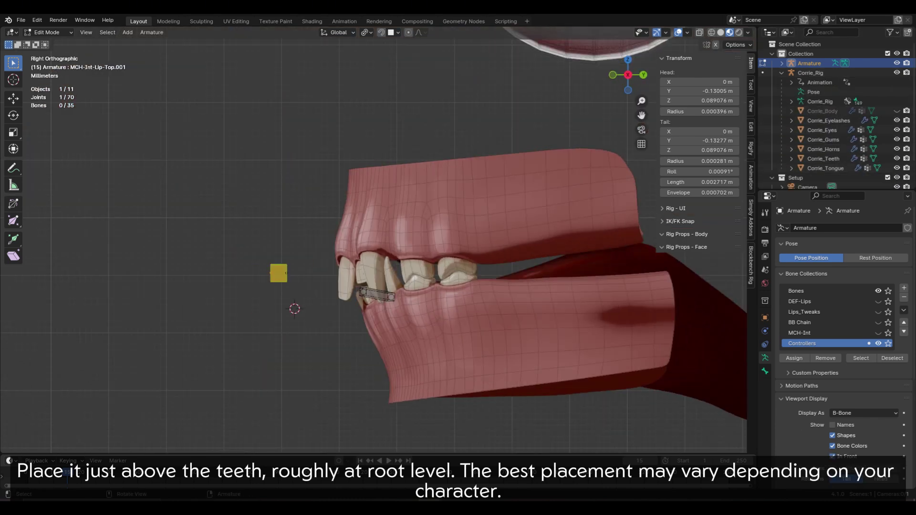
Step: Lengthen the copied controller bone to about 0.024 m and place it just above the upper teeth at root level
key("g")
right_click(525, 299)
left_click(281, 274)
key("s")
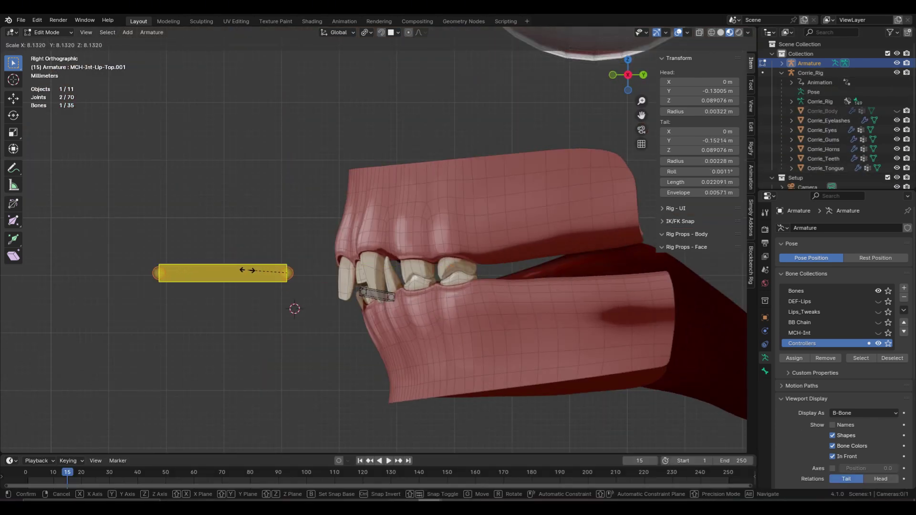
left_click(246, 270)
key("g")
left_click(309, 239)
middle_click_drag(309, 240, 417, 253)
Step: Set the new top lip controller's bone color to red and show the Corrie_Body mesh again
left_click(765, 371)
scroll(854, 372, "down", 13)
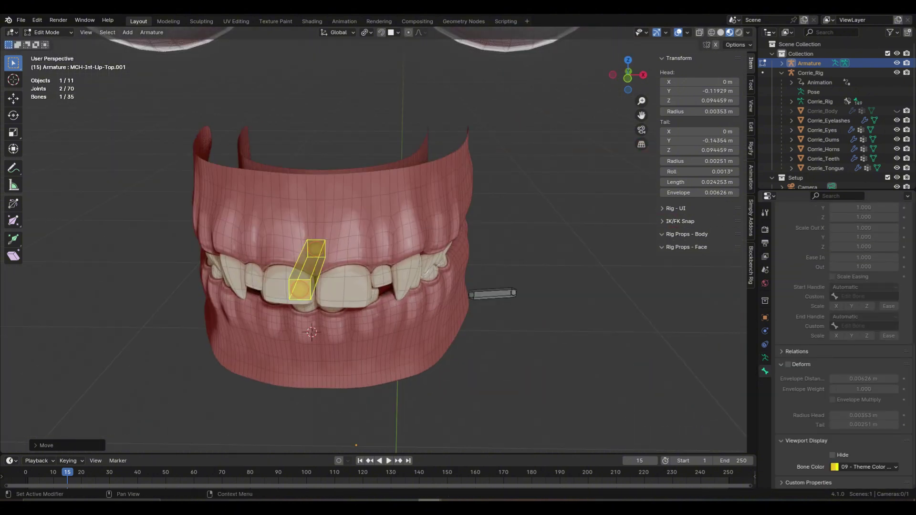
left_click(865, 467)
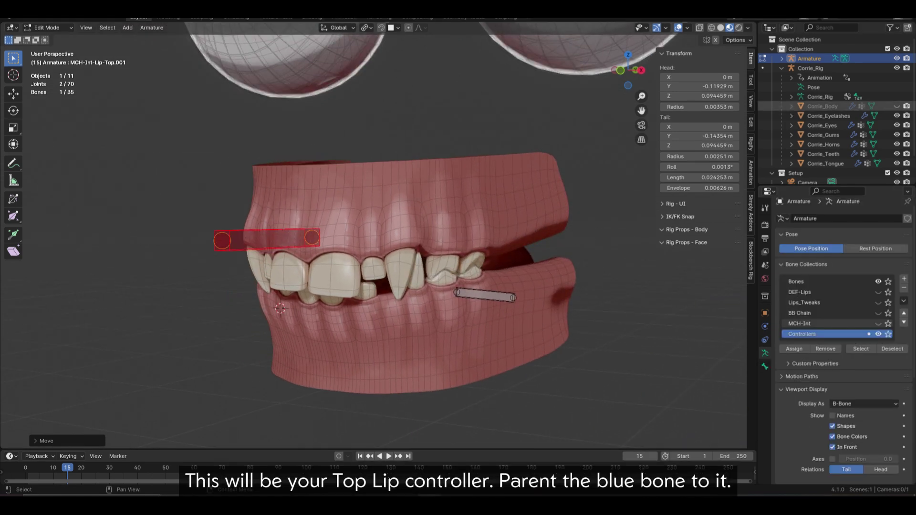
left_click(897, 106)
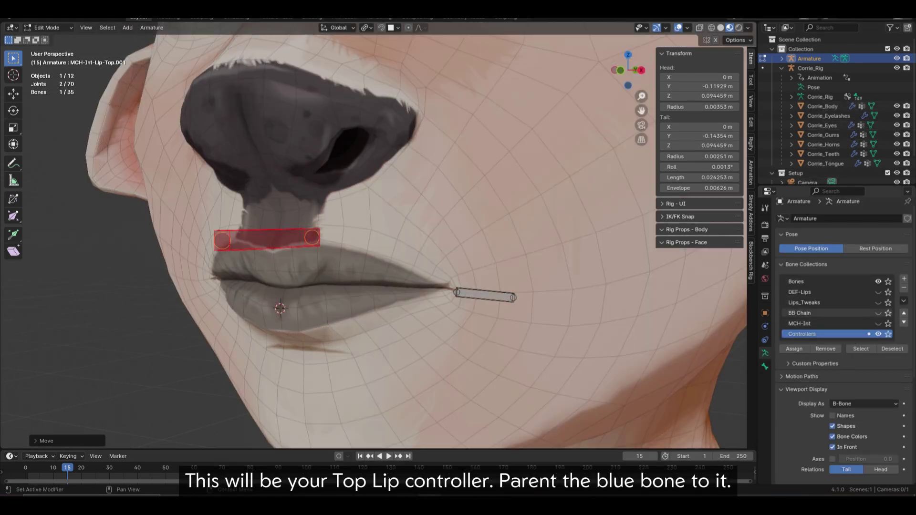
Step: Show the hidden lip bone collections and symmetrize all the lip and corner bones to the other side
left_click(878, 313)
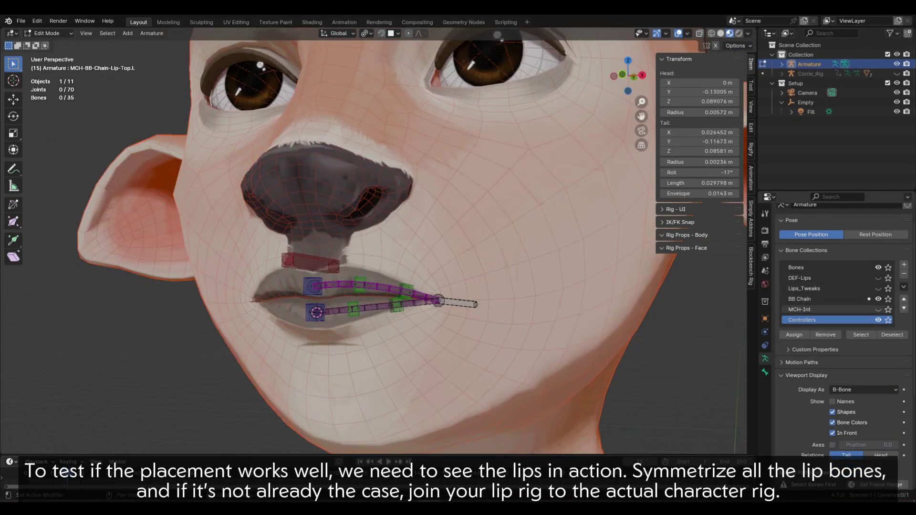
left_click(878, 289)
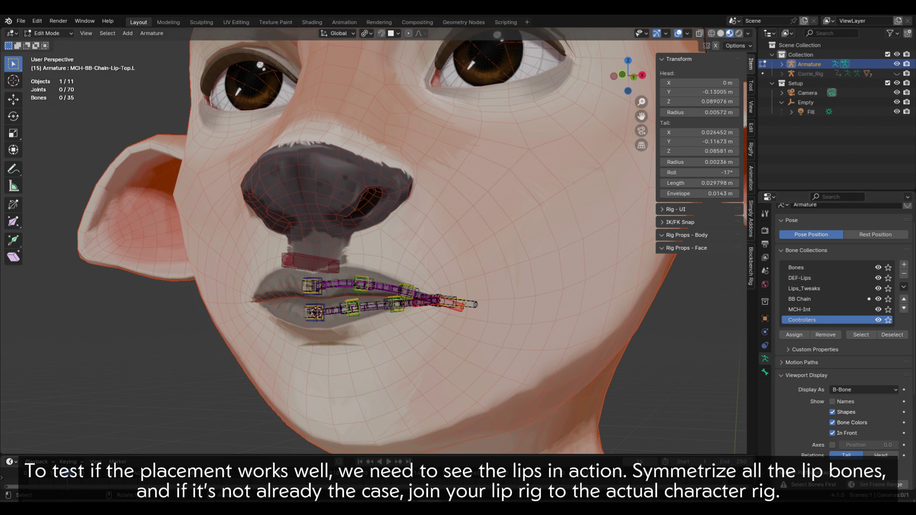
left_click_drag(301, 248, 497, 335)
right_click(486, 287)
left_click(487, 287)
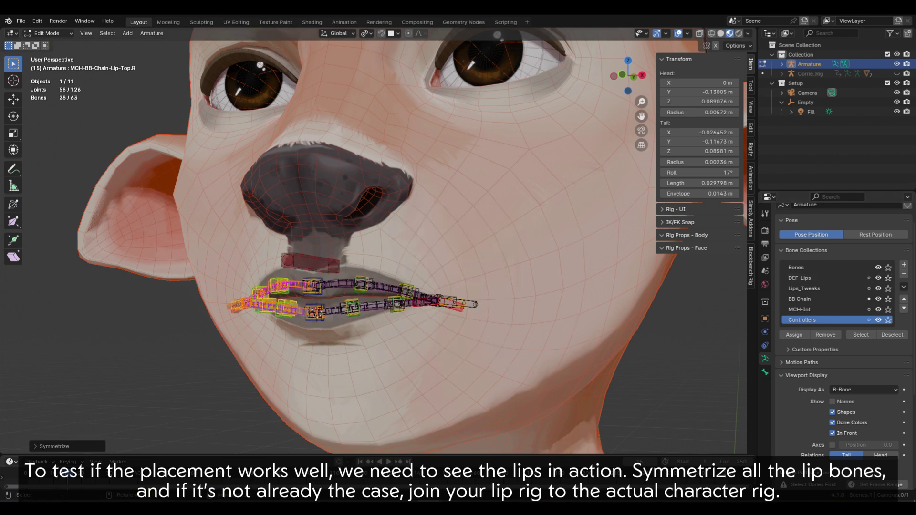
Step: Return to Object Mode, join the lip armature into Corrie_Rig, and hide the collection holding the body bones
middle_click_drag(486, 288, 504, 290)
key("Tab")
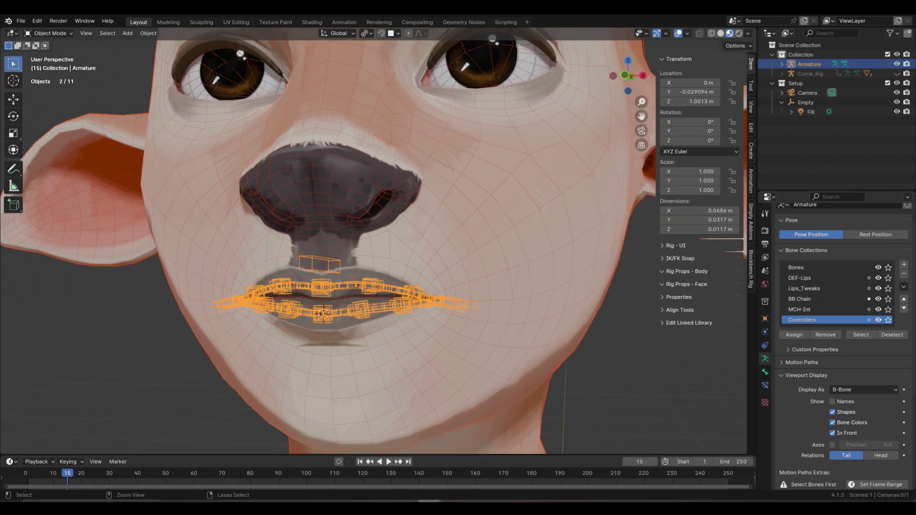
key("ctrl+Tab")
key("ctrl+Tab")
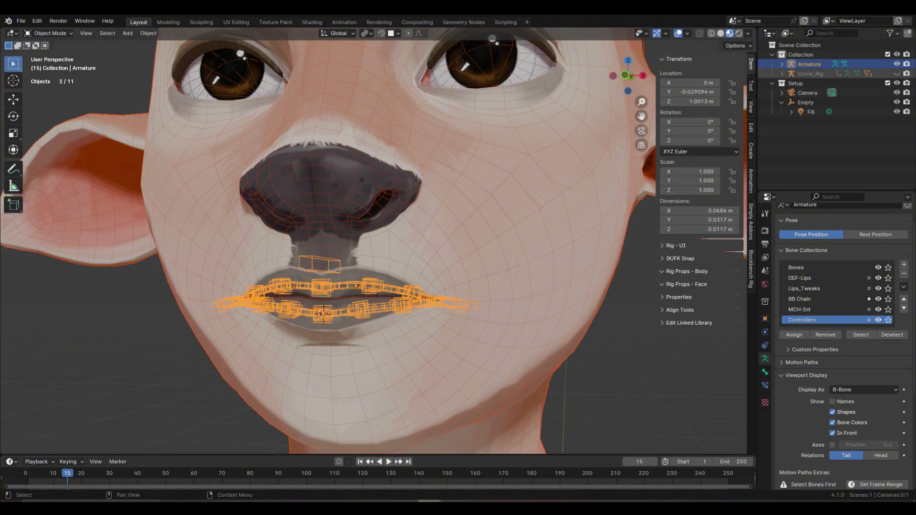
left_click(897, 74)
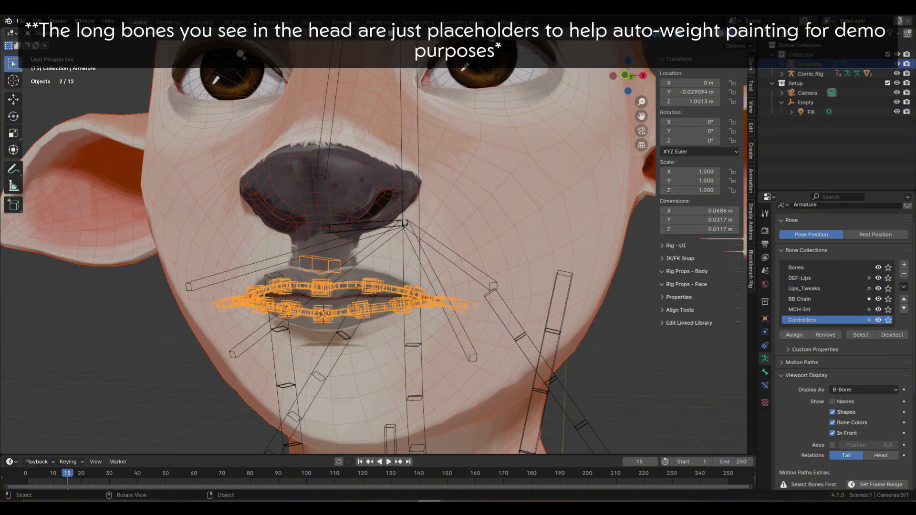
left_click(347, 334)
left_click(361, 311)
left_click(348, 333, "shift")
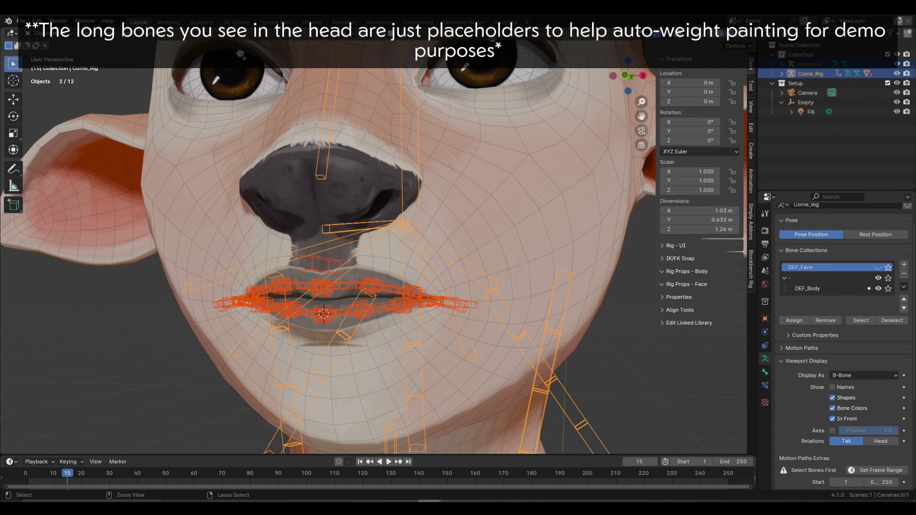
key("ctrl+j")
left_click(878, 278)
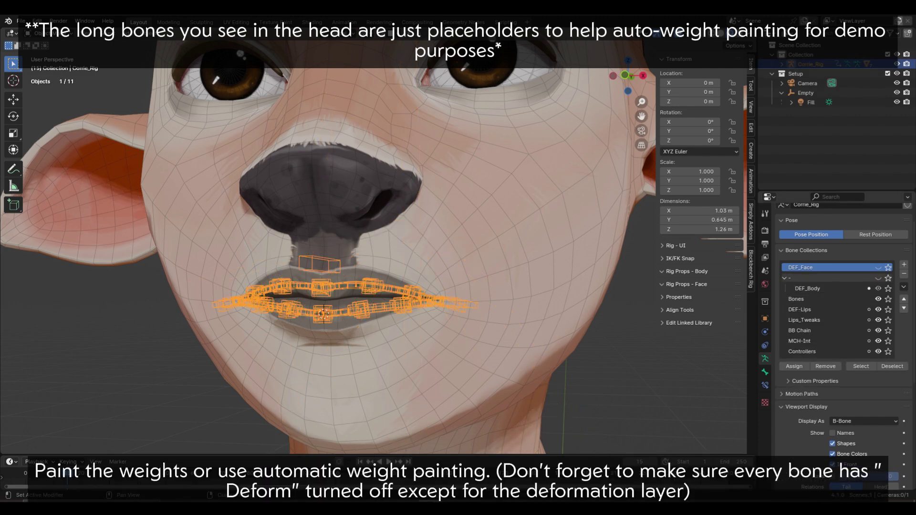
Step: Bind the character mesh to Corrie_Rig in Pose Mode using Armature Deform With Automatic Weights
key("ctrl+Tab")
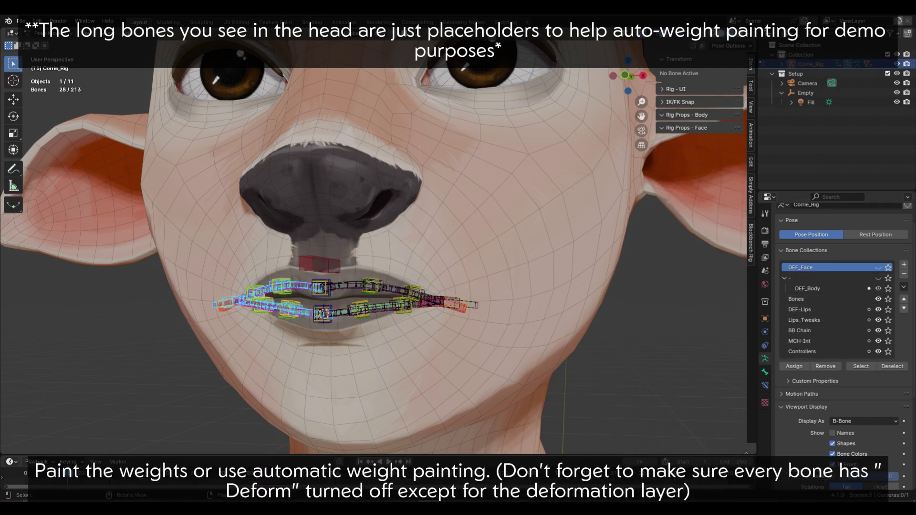
left_click(462, 338)
left_click(459, 303, "shift")
key("ctrl+p")
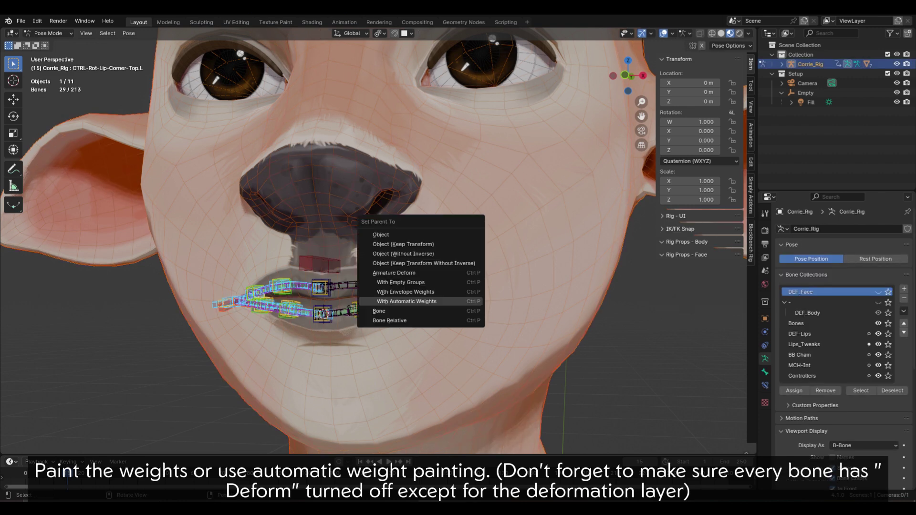
left_click(458, 301)
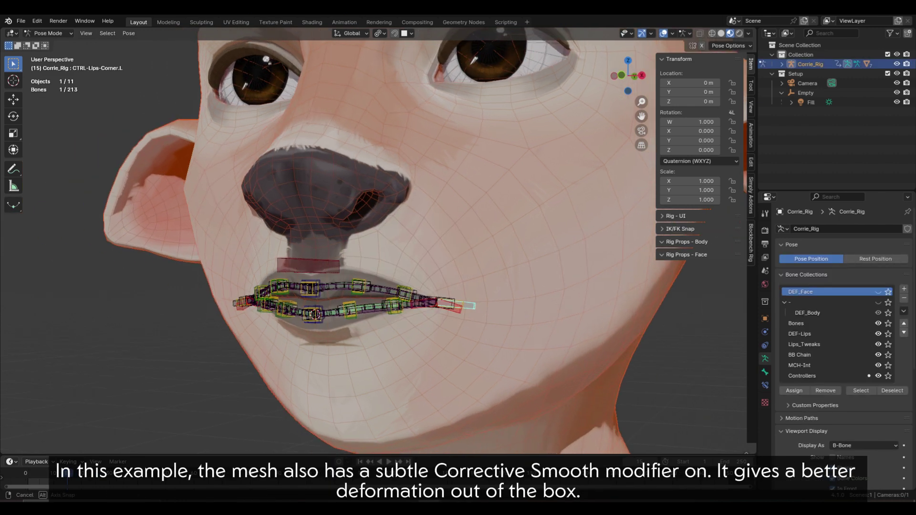
Step: Trial-pose both lip corner controllers by moving and rotating them upward to test the mesh deformation
key("g")
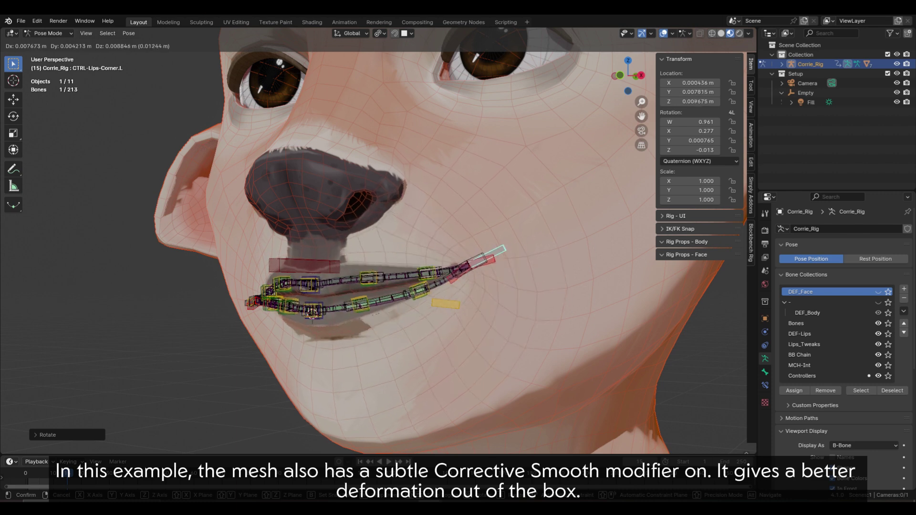
left_click(458, 267)
middle_click_drag(458, 267, 510, 268)
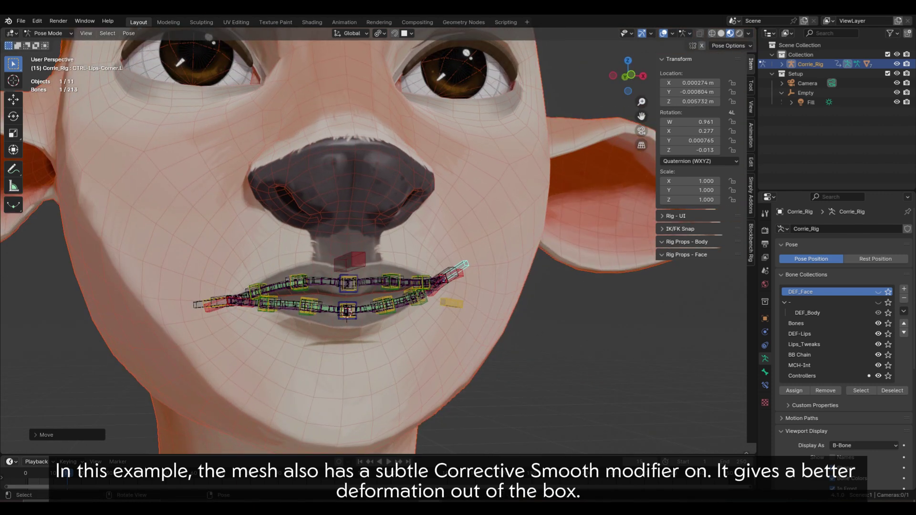
left_click(203, 304)
key("r")
left_click(196, 287)
key("g")
left_click(194, 270)
middle_click_drag(348, 267, 299, 267)
Step: Test-rotate the top lip controller downward on the X axis to check how the lip folds around the teeth
left_click(300, 265)
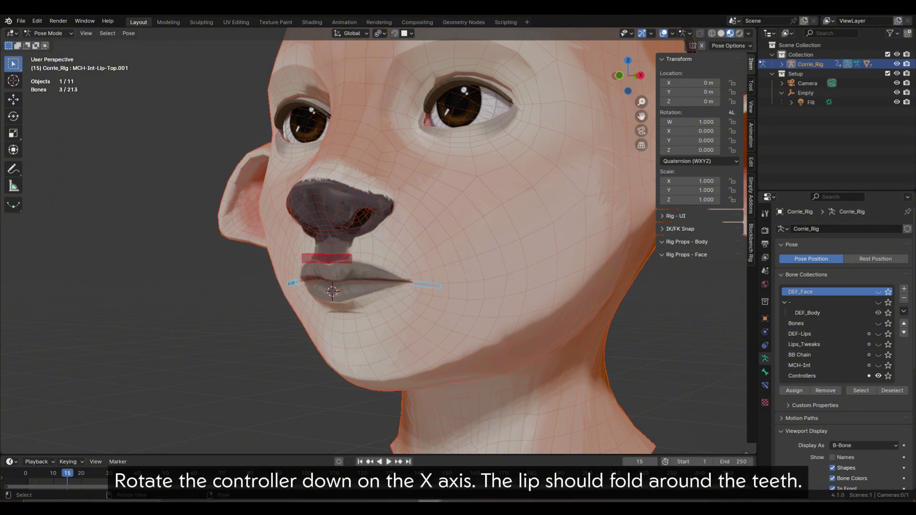
left_click(329, 259)
middle_click_drag(527, 280, 505, 279)
key("r")
key("x")
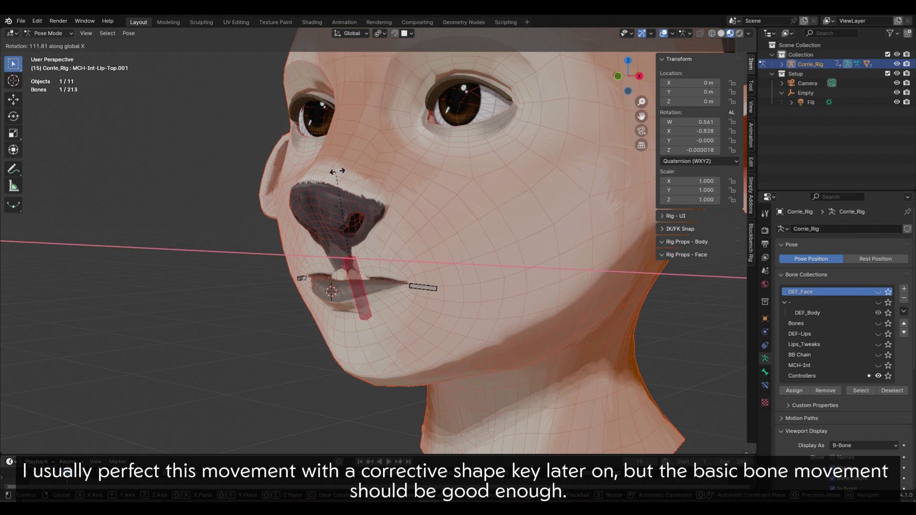
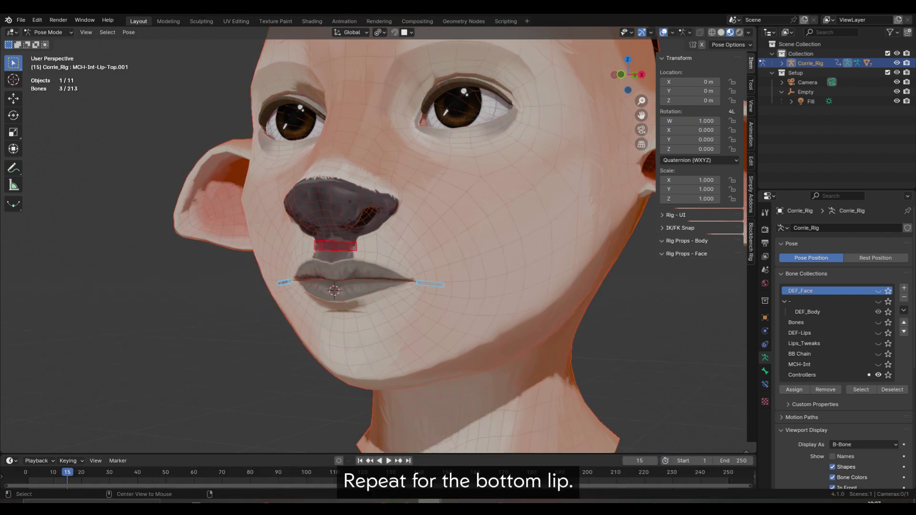
Step: Show the BB Chain collection, duplicate the top lip controller and move the copy straight down below the lower lip
left_click(878, 354)
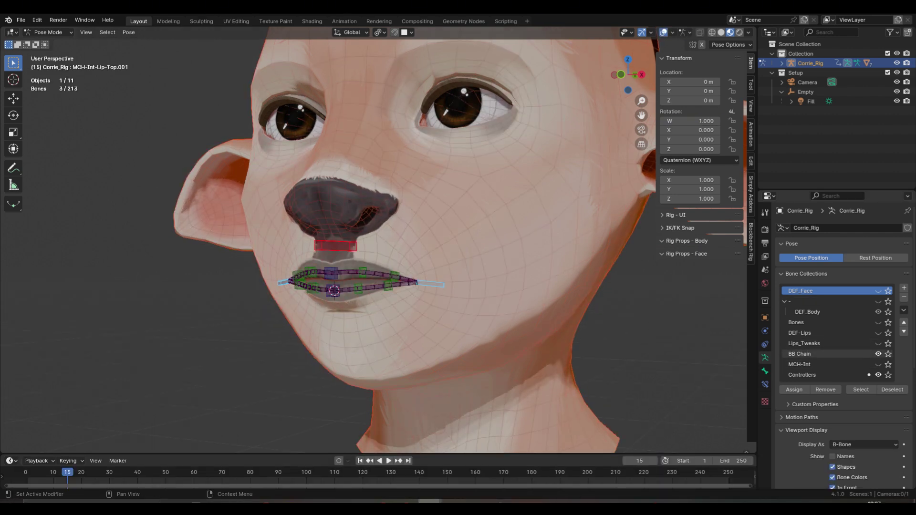
key("shift+d")
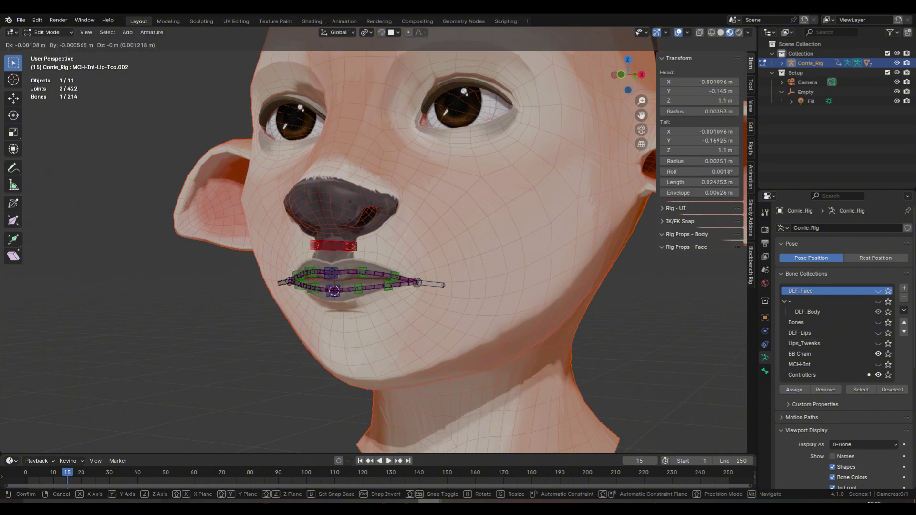
key("Escape")
key("g")
key("z")
left_click(336, 306)
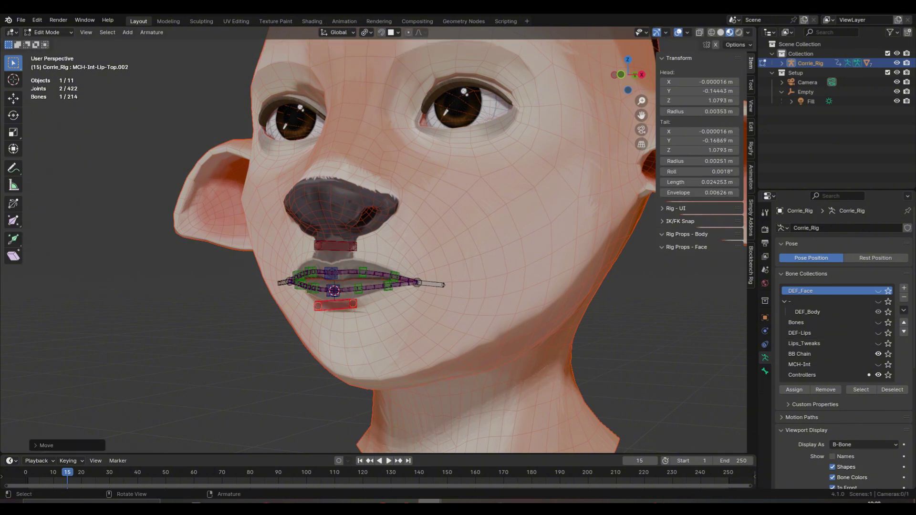
Step: Hide the Corrie_Body mesh and, in right orthographic view, move and tilt the bottom lip controller against the lower gums
left_click(782, 63)
left_click(897, 102)
key("KP_3")
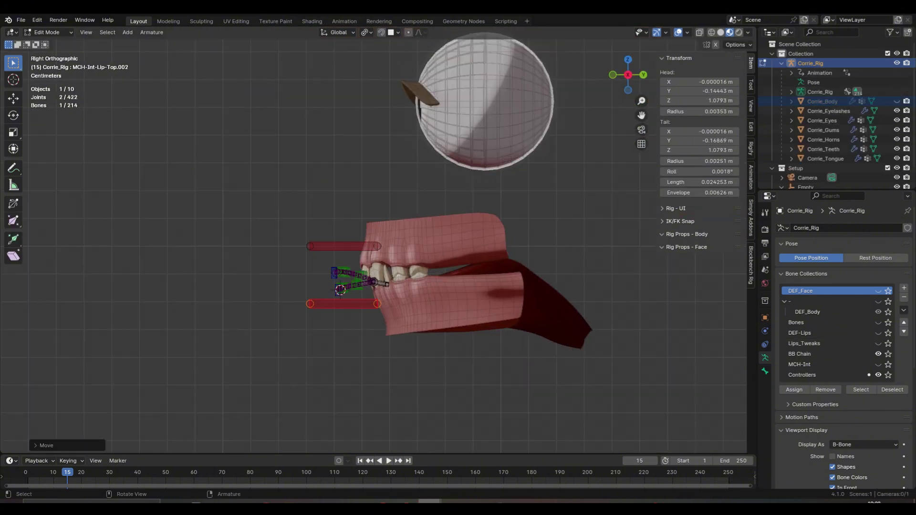
scroll(378, 240, "up", 2)
key("g")
left_click(345, 329)
key("r")
left_click(345, 334)
key("g")
left_click(347, 331)
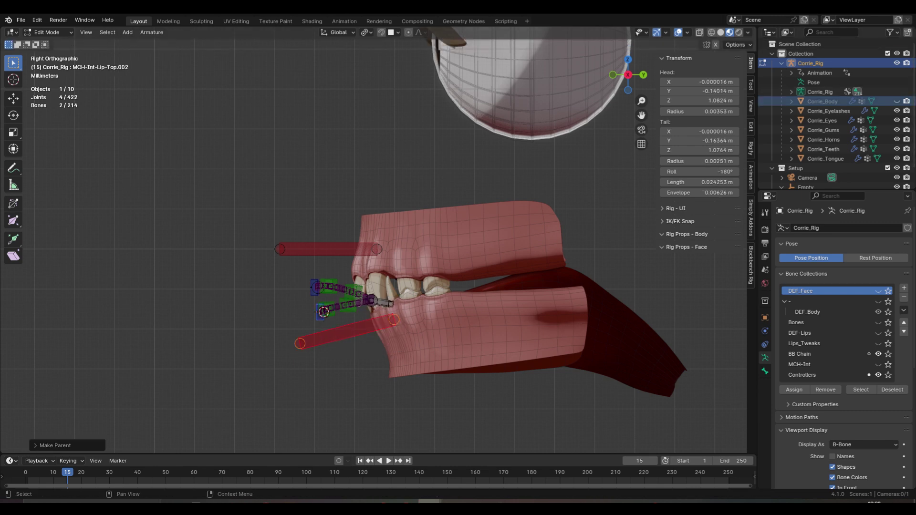
Step: Show the Corrie_Body mesh and test-rotate the bottom lip controller around its local X axis in Pose Mode
left_click(897, 101)
middle_click_drag(515, 248, 586, 229)
key("Tab")
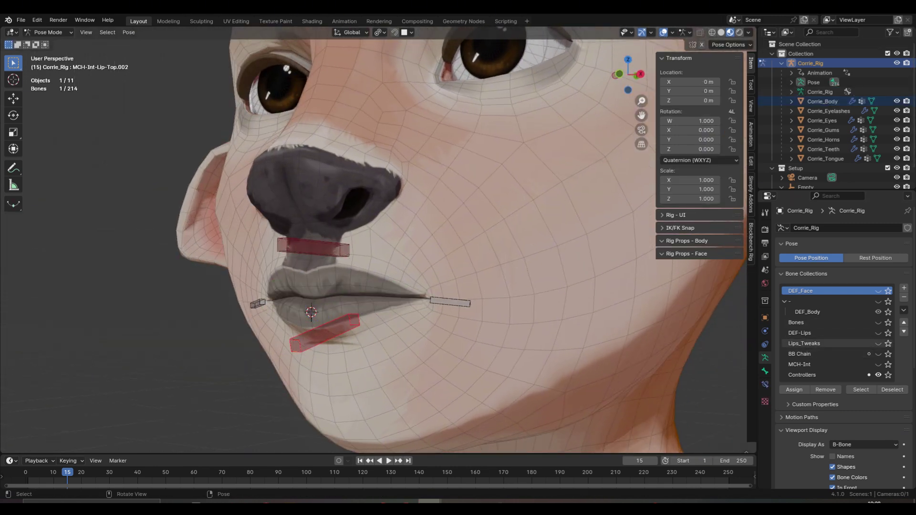
key("r")
key("x")
key("x")
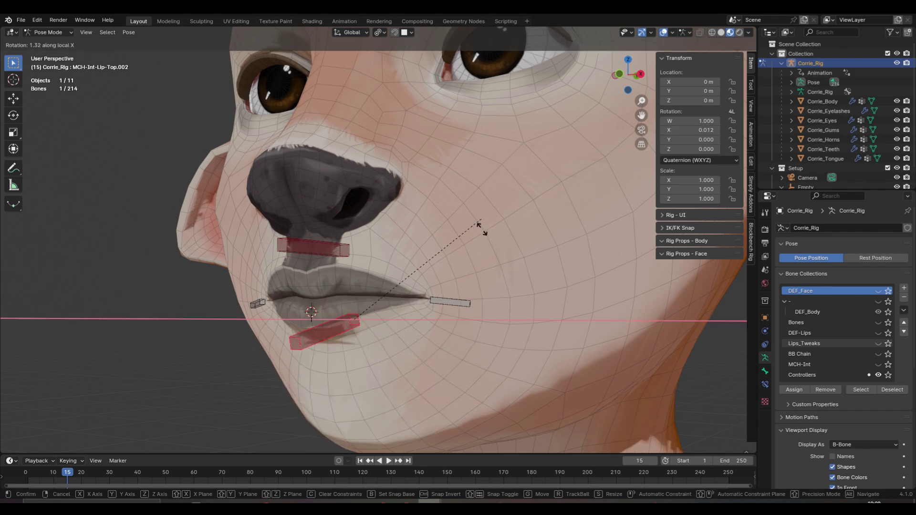
left_click(440, 316)
middle_click_drag(440, 313, 522, 304)
key("r")
key("x")
key("x")
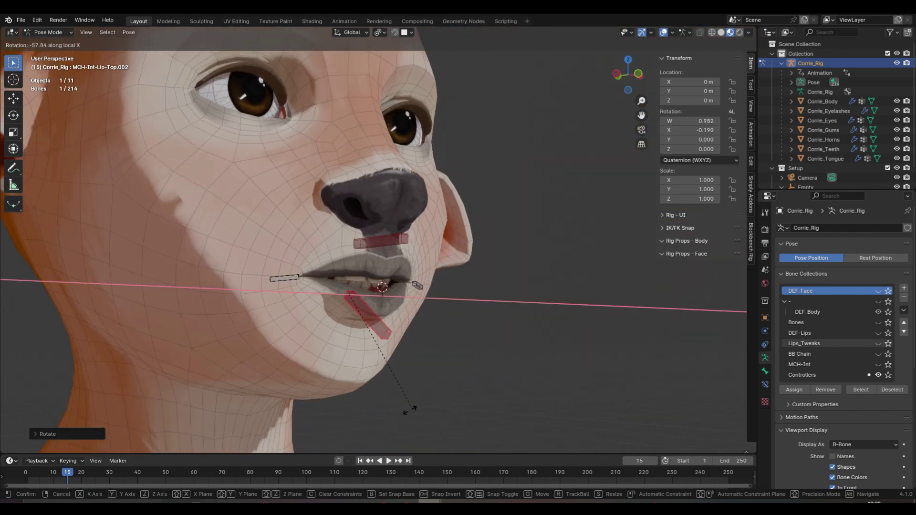
left_click(375, 429)
Step: Try shifting the bottom lip controller along its local Y axis in Edit Mode, and set the transform orientation to Normal
mouse_move(375, 429)
middle_mouse_down()
mouse_move(326, 458)
mouse_move(380, 429)
middle_mouse_up()
key("Tab")
key("g")
key("y")
key("y")
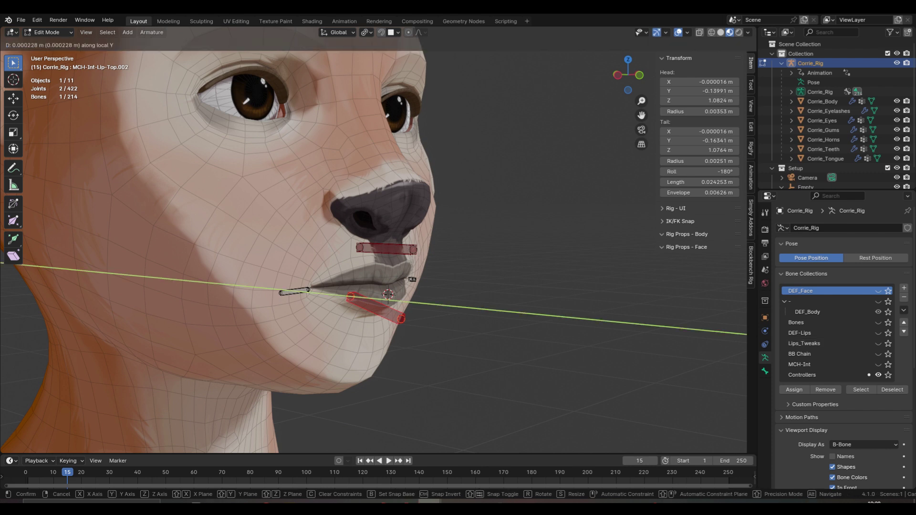
right_click(380, 422)
left_click(338, 32)
left_click(321, 82)
key("Tab")
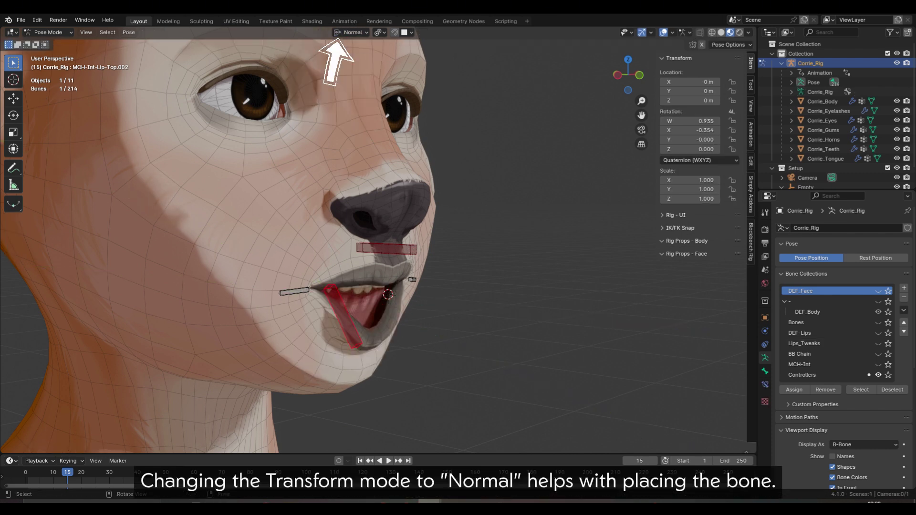
Step: Clear the bottom lip controller's rotation and test-rotate it upward around X to check how the lower lip folds
key("alt+r")
key("r")
key("x")
key("x")
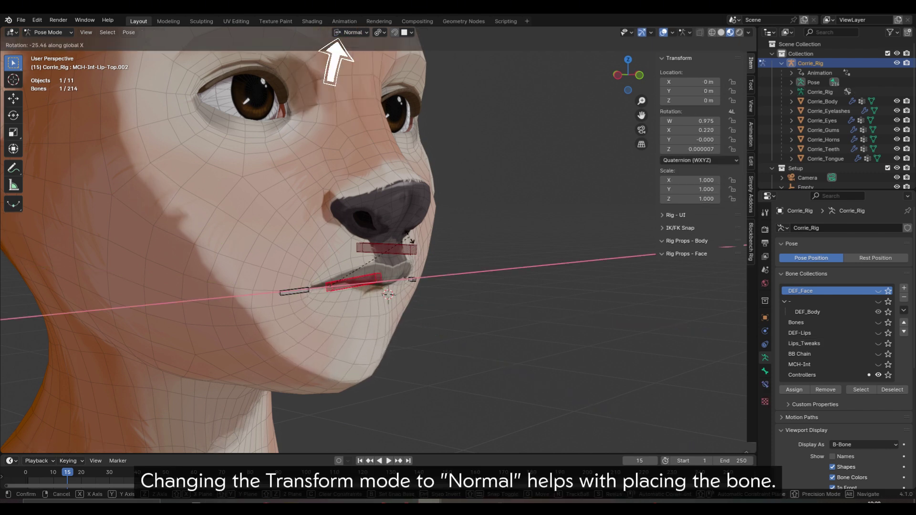
left_click(406, 245)
middle_click_drag(406, 245, 295, 239)
key("r")
key("x")
key("x")
left_click(464, 229)
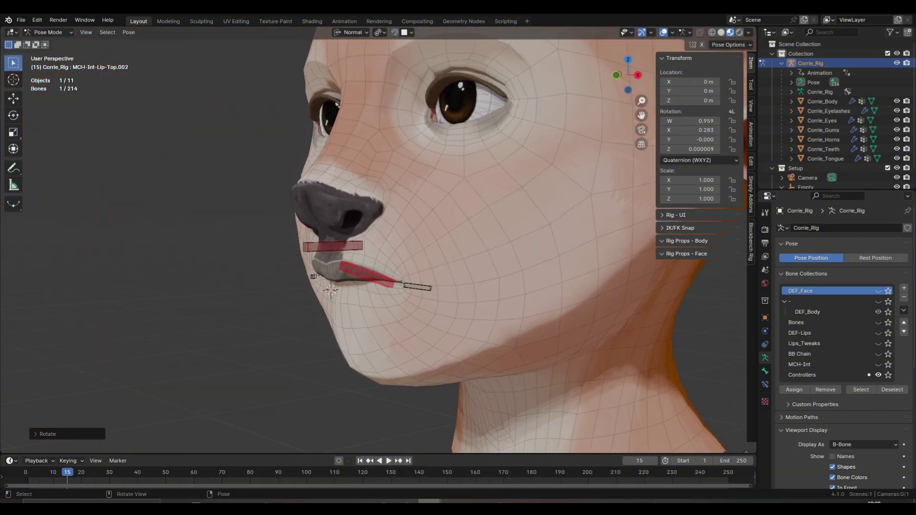
Step: Reposition the bottom lip controller along its own Z axis in Edit Mode
middle_click_drag(464, 229, 420, 228)
key("Tab")
key("g")
key("z")
key("z")
left_click(392, 260)
Step: Return to Pose Mode, clear the bottom lip controller's rotation and trial its X-axis rotation from the new position
key("Tab")
middle_click_drag(305, 260, 446, 262)
key("alt+r")
key("r")
key("x")
key("x")
key("Escape")
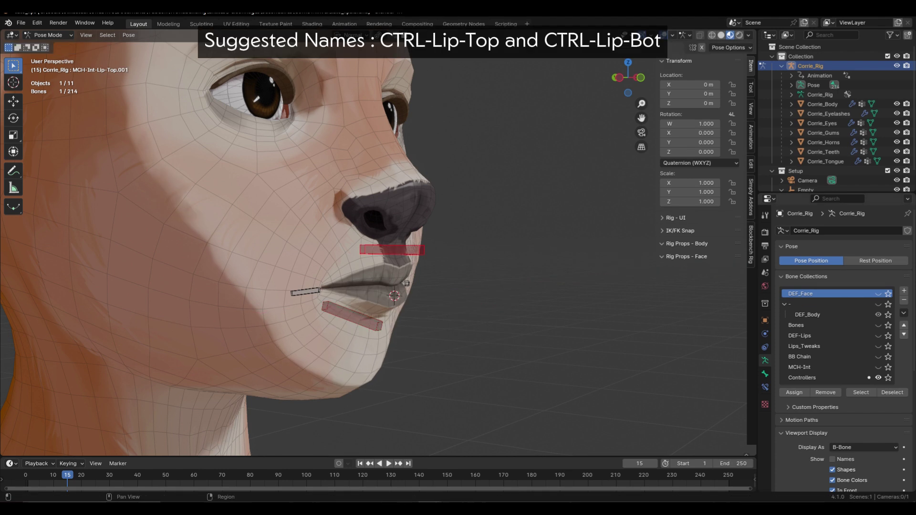
Step: Open the top lip controller's bone name for editing in the bone properties
left_click(764, 371)
left_click(820, 227)
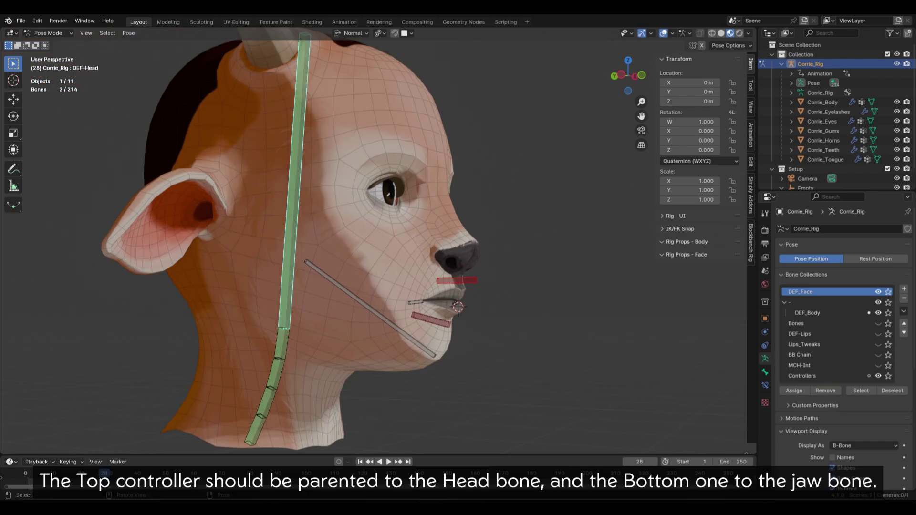
Step: Parent the top lip controller to the DEF-Head bone in Edit Mode
key("Tab")
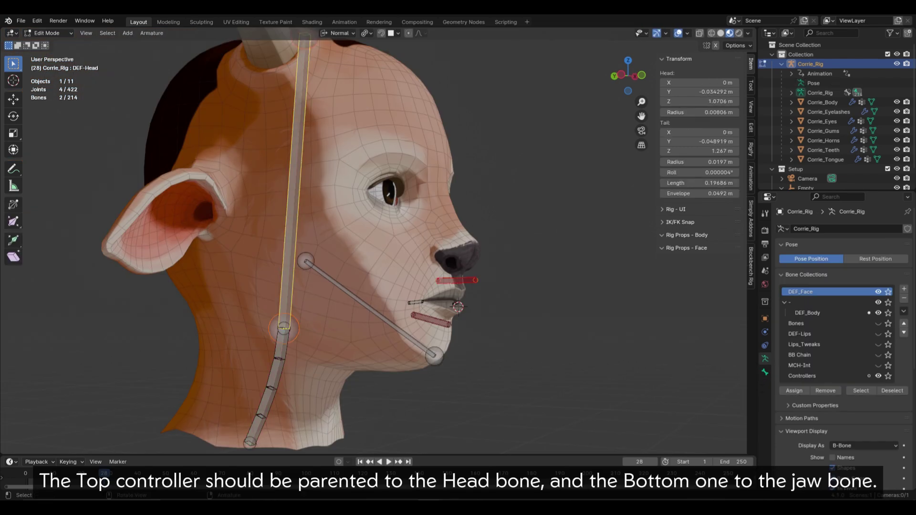
key("ctrl+p")
left_click(409, 231)
Step: Parent the bottom lip controller to the DEF-Jaw bone and return to Pose Mode
left_click(431, 320)
left_click(414, 341, "shift")
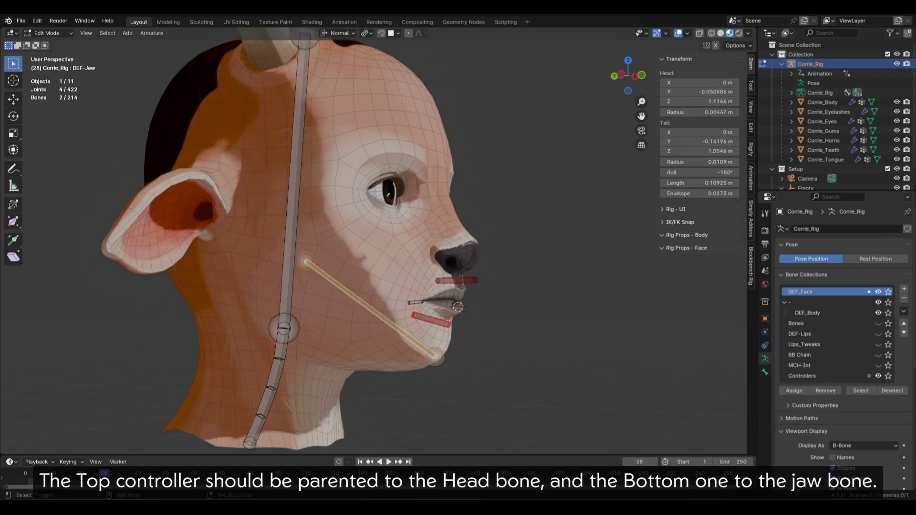
key("ctrl+p")
left_click(447, 301)
key("Tab")
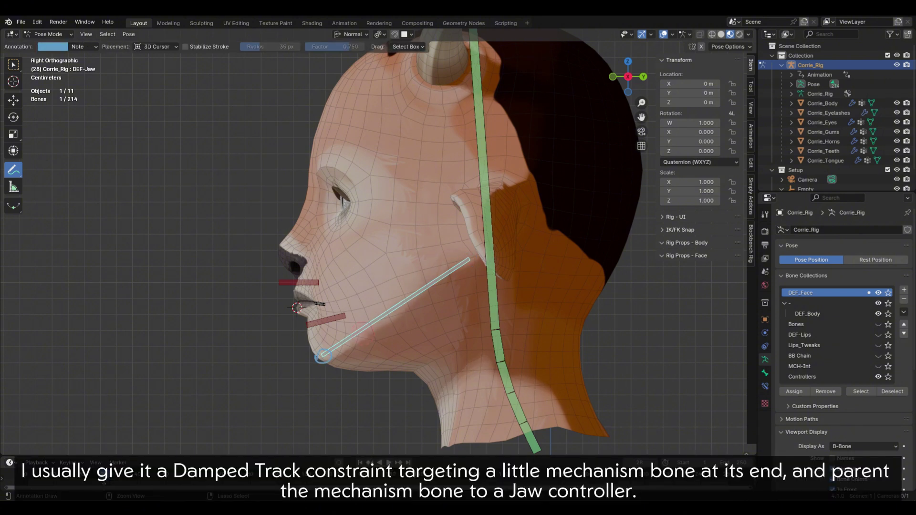
Step: Extrude a small mechanism bone about 0.017 m long forward from the jaw bone's tip and clear its parent
key("Tab")
key("e")
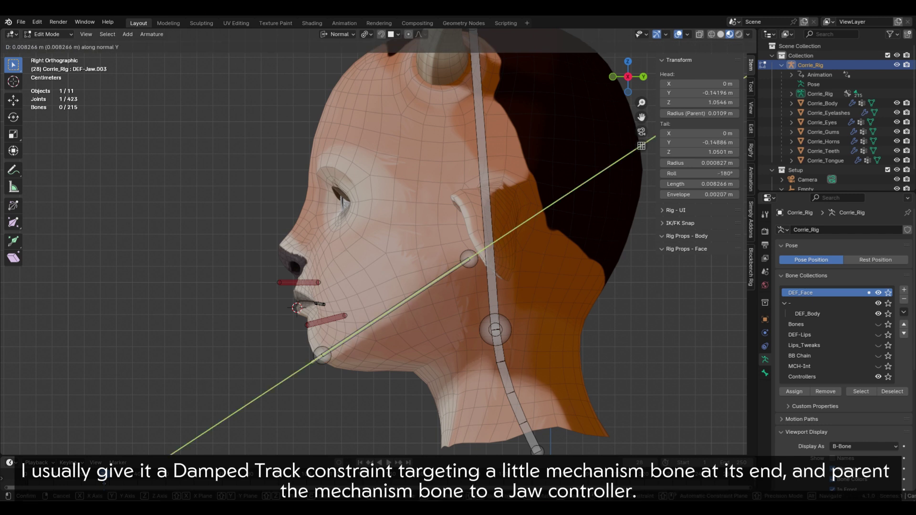
key("y")
left_click(294, 356)
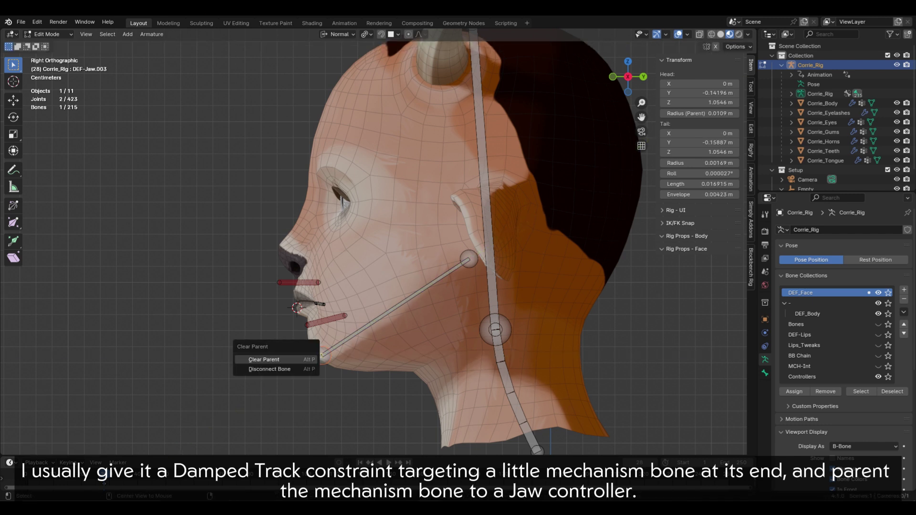
left_click(301, 360)
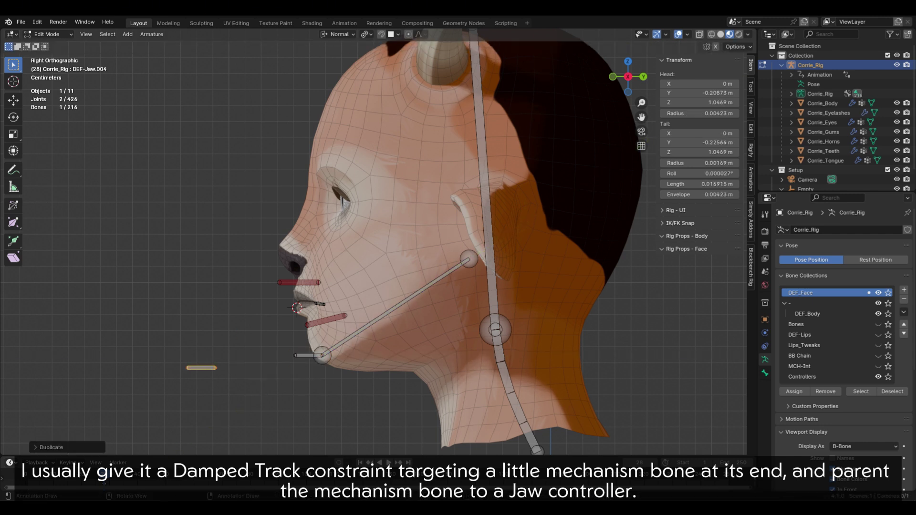
Step: Enlarge the duplicated bone in front of the chin to about 0.034 m long and rename it CTRL-Jaw
key("s")
left_click(170, 375)
left_click(765, 373)
left_click(809, 229)
type("CTRL-Jaw")
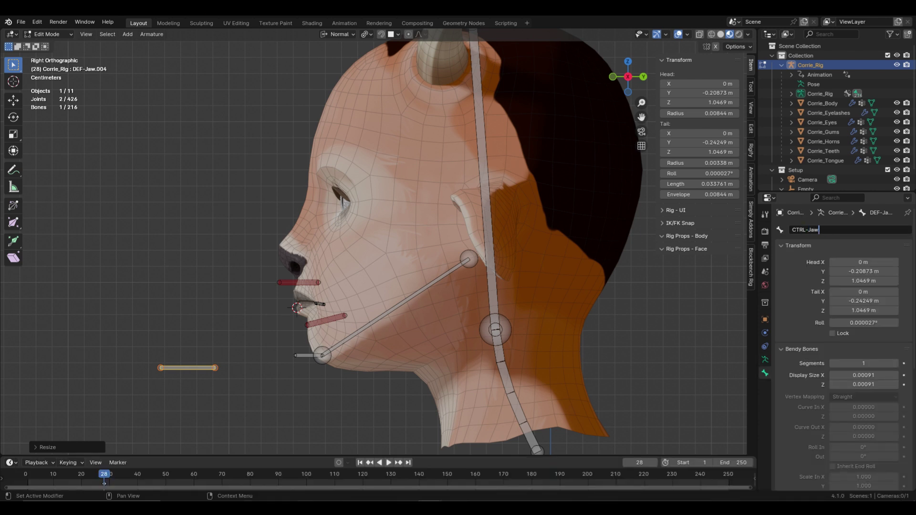
Step: Parent CTRL-Jaw to the head bone and the small chin mechanism bone to CTRL-Jaw
left_click(487, 188, "shift")
key("ctrl+p")
left_click(486, 189)
left_click(308, 356)
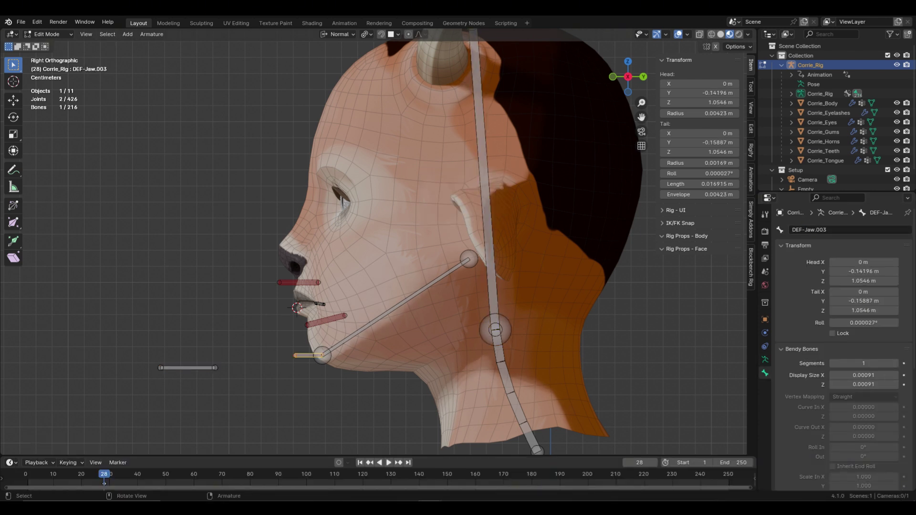
key("q")
left_click(233, 327)
Step: Give DEF-Jaw a Damped Track constraint targeting the small chin mechanism bone and trial-move CTRL-Jaw along Z
key("Tab")
left_click(302, 355)
left_click(385, 315, "shift")
key("q")
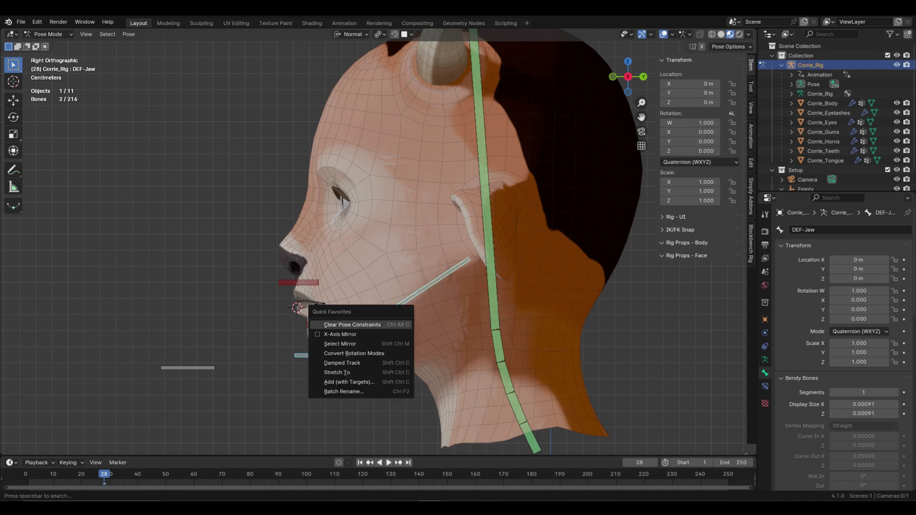
left_click(342, 362)
key("g")
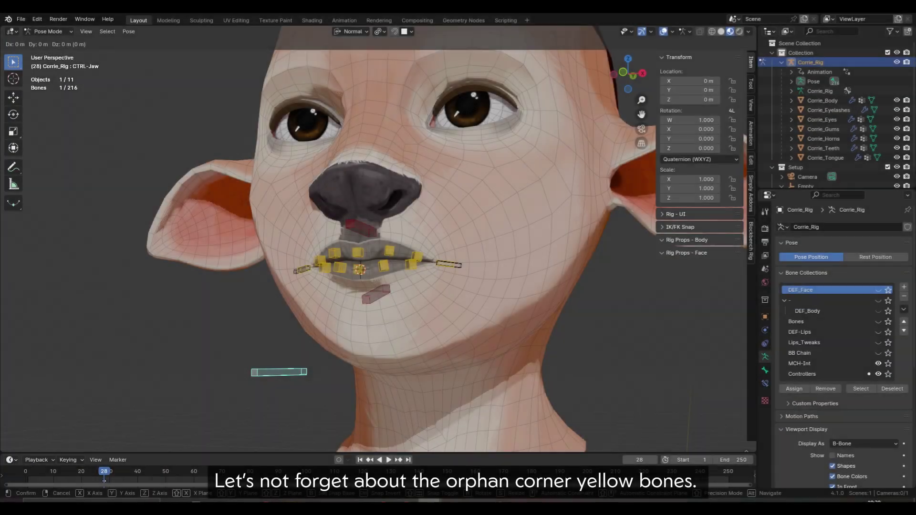
key("z")
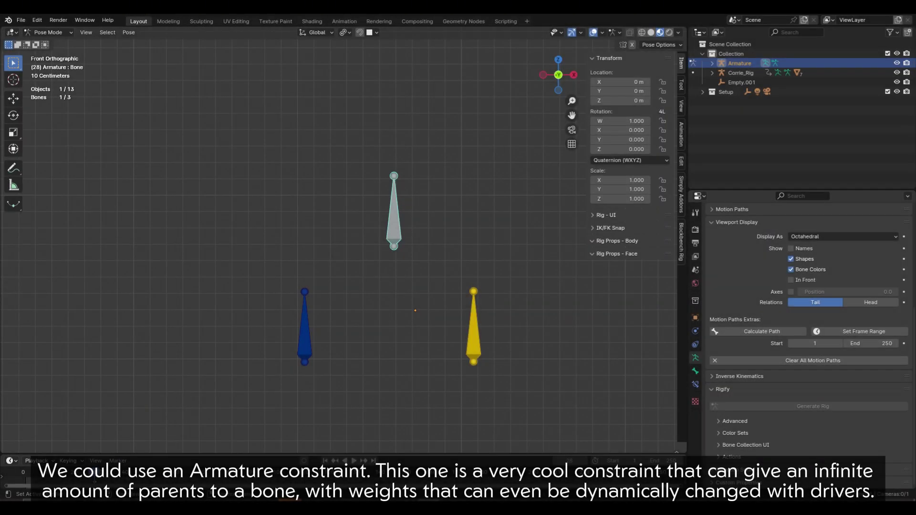
Step: Add an Armature constraint with two target bone slots to the upper bone of the demo armature
left_click(808, 228)
left_click(869, 254)
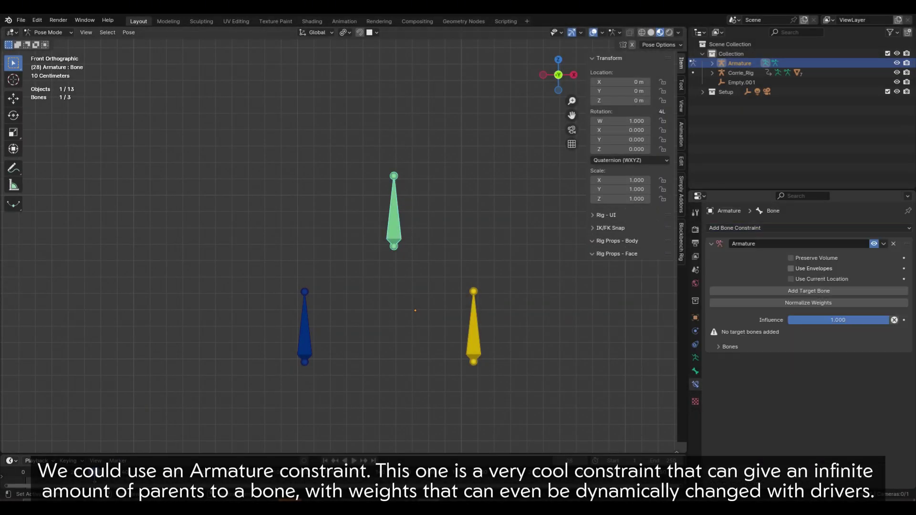
left_click(809, 291)
left_click(809, 291)
Step: Set both constraint targets to Armature, using Bone.002 for the first and Bone.001 for the second
left_click(719, 335)
left_click(749, 351)
left_click(739, 367)
left_click(835, 352)
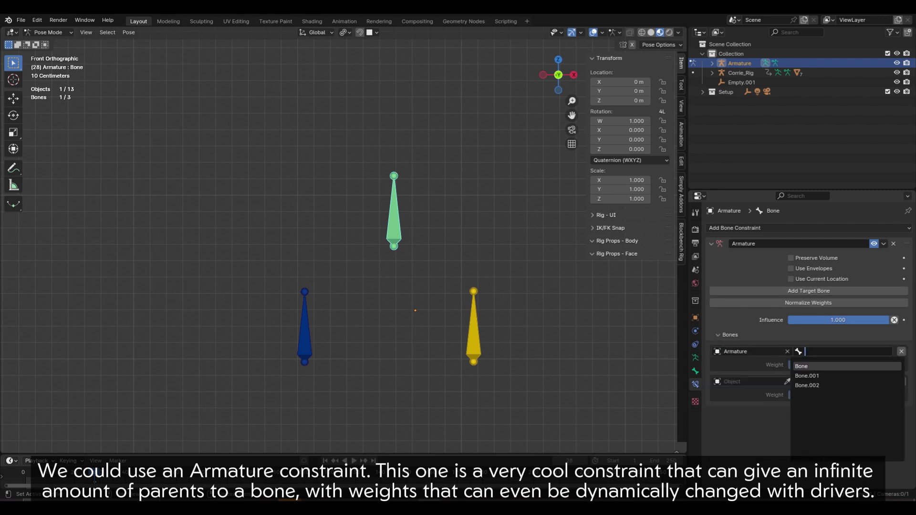
left_click(813, 378)
left_click(749, 382)
left_click(739, 396)
left_click(834, 382)
left_click(821, 405)
left_click(835, 352)
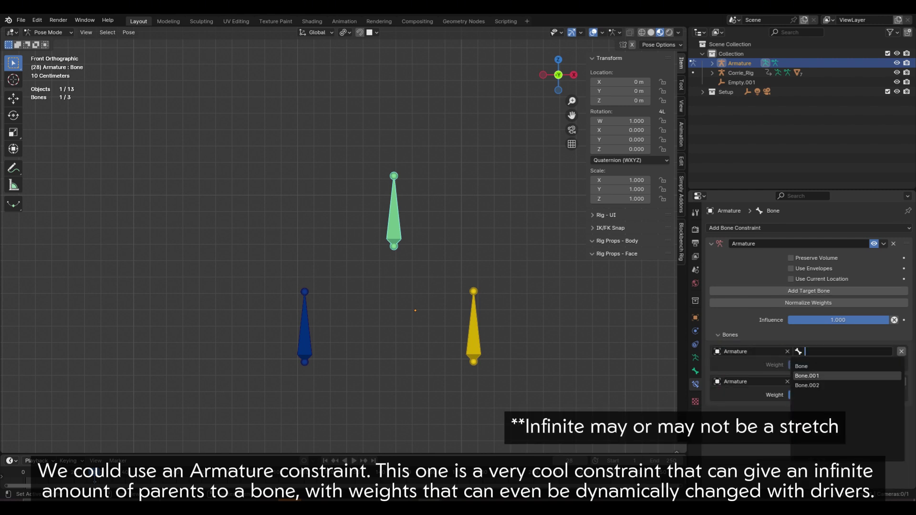
left_click(821, 385)
Step: Move the yellow and blue target bones around to test their influence on the constrained bone
left_click(473, 329)
key("g")
left_click(131, 250)
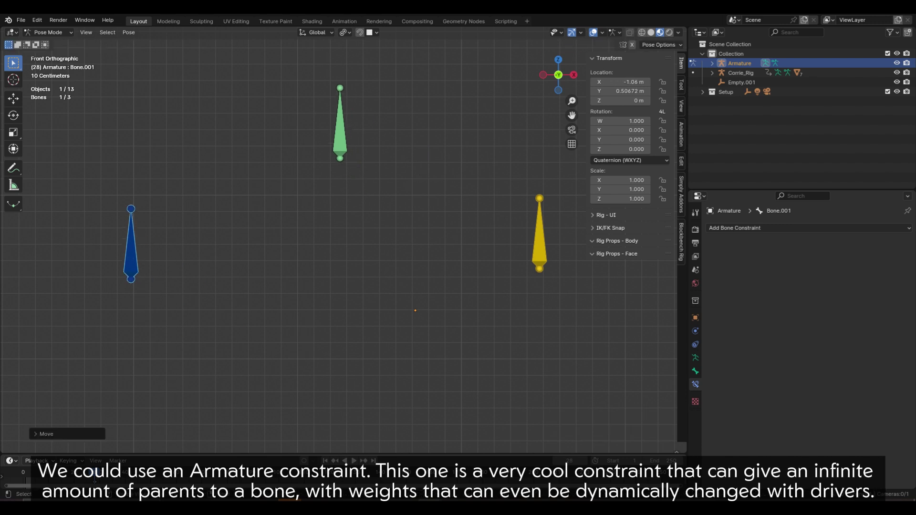
left_click(539, 241)
key("g")
left_click(395, 375)
left_click(131, 251)
key("g")
left_click(319, 382)
key("g")
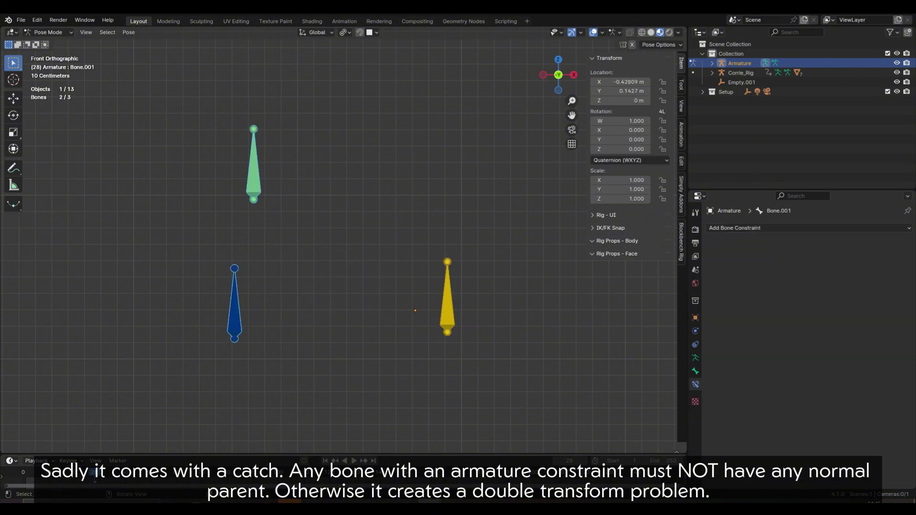
Step: On the finished rig, trial-move CTRL-Lips and lower CTRL-Jaw about 0.054 m along Z to open the mouth
key("g")
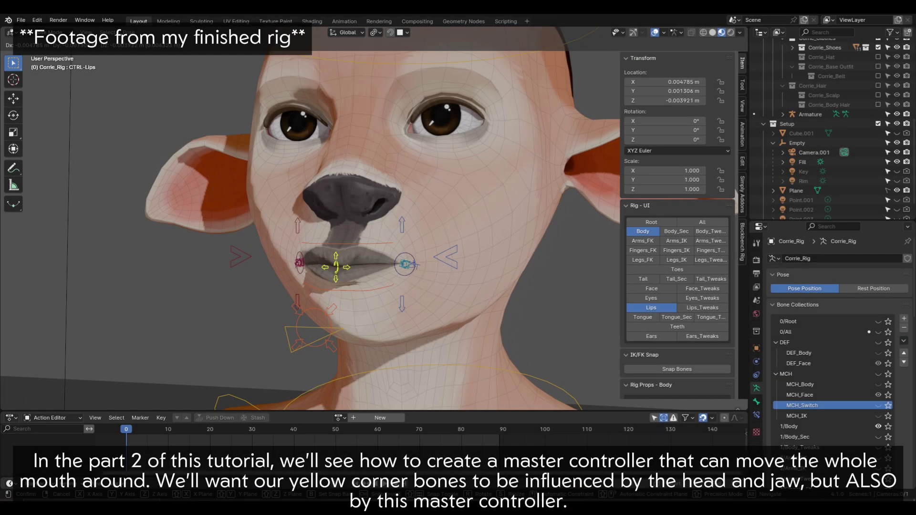
key("Escape")
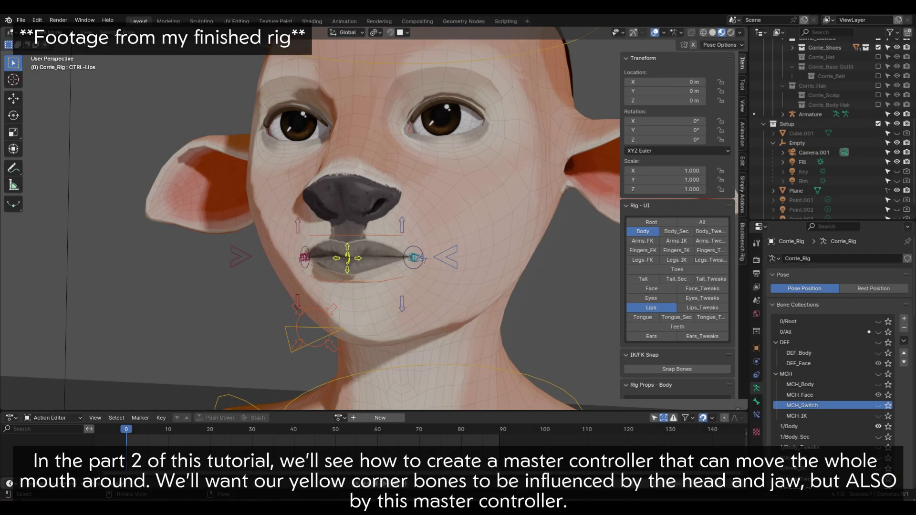
left_click(314, 341)
key("g")
key("z")
left_click(315, 444)
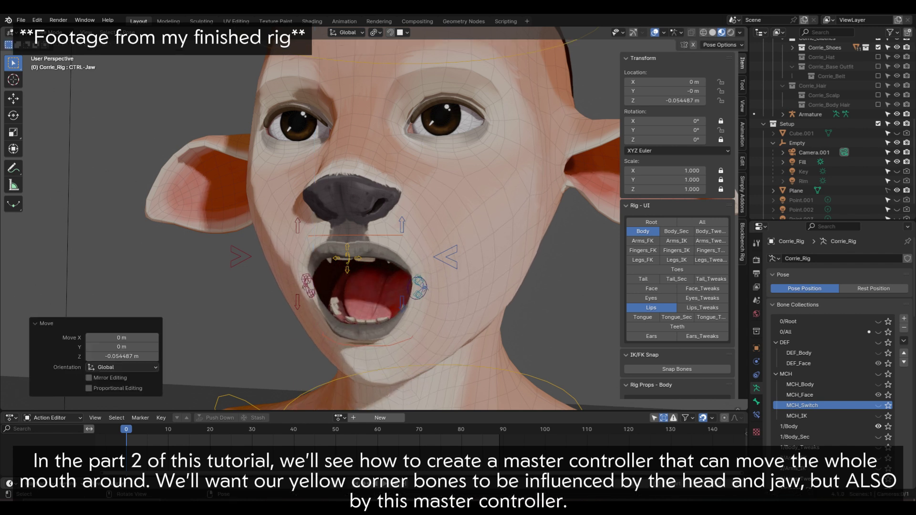
Step: Trial-move CTRL-Lips with the mouth open to check how the master controller shifts the lips, and cancel the move
left_click(348, 263)
key("g")
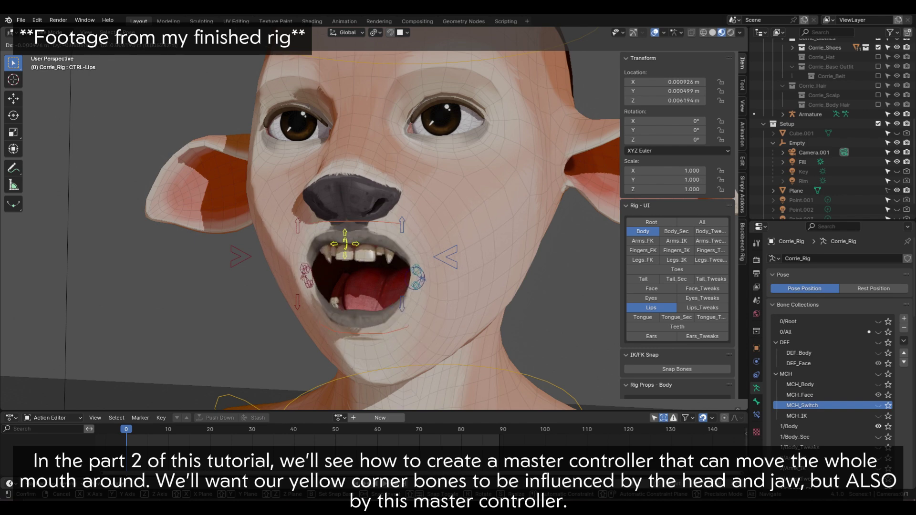
key("Escape")
key("s")
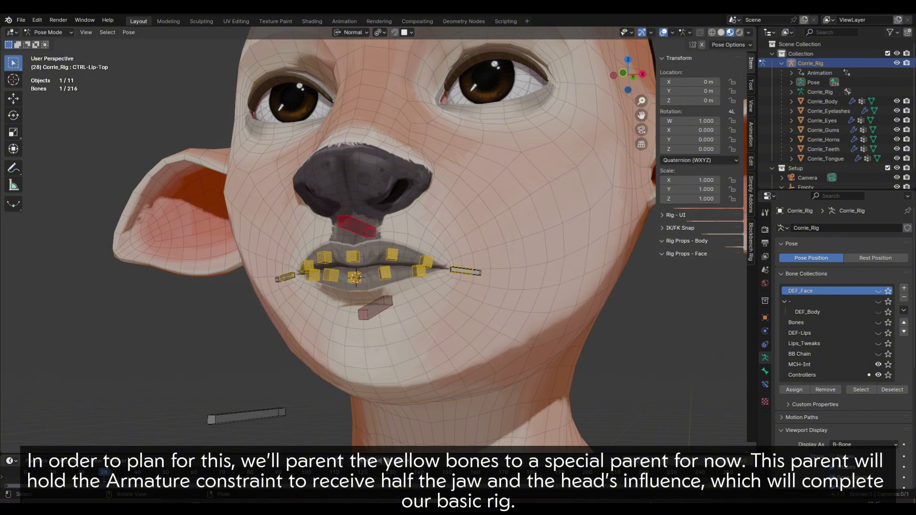
Step: Duplicate the top lip controller to a spot between the two lip controllers and hide the Corrie_Body mesh
key("Tab")
key("KP_3")
key("shift+d")
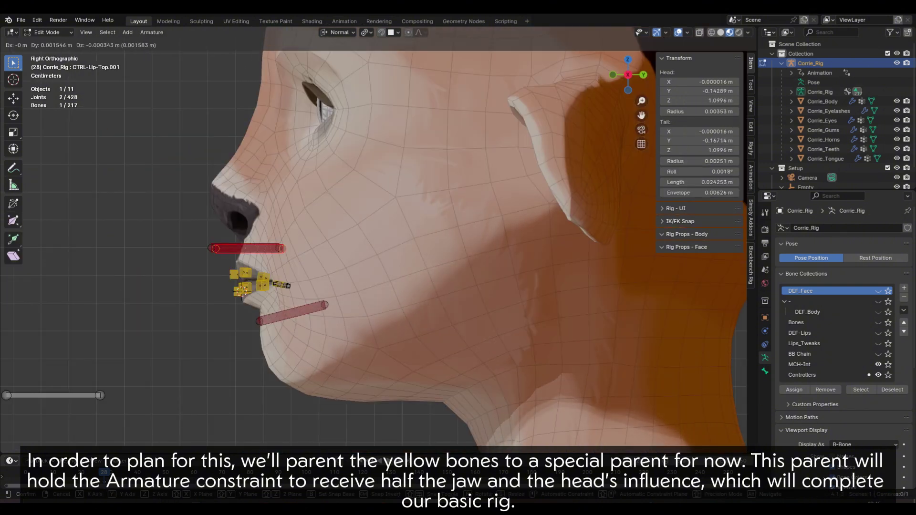
left_click(303, 288)
left_click(897, 101)
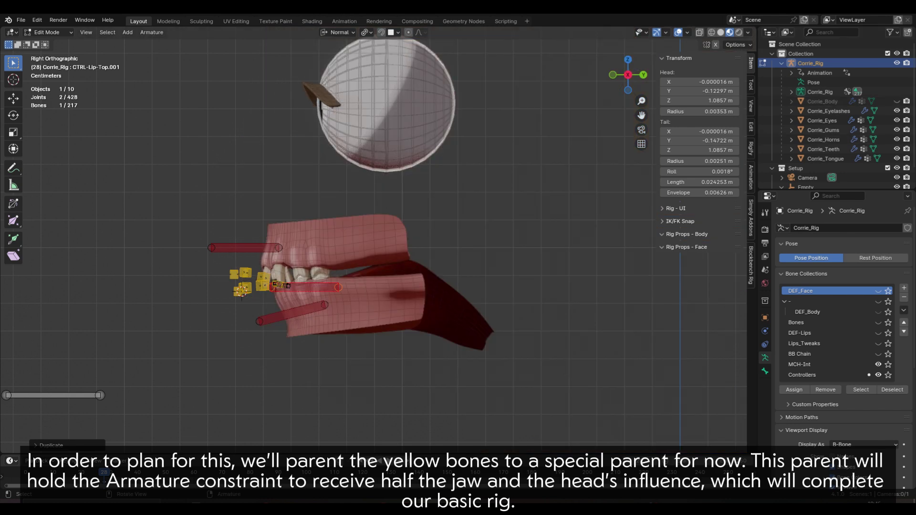
Step: Move the duplicated bone back to the start of the gums and scale it to about 0.05 m long
key("g")
left_click(465, 164)
middle_click_drag(465, 164, 486, 277)
key("s")
left_click(548, 299)
middle_click_drag(548, 299, 497, 233)
key("s")
key("Return")
key("KP_3")
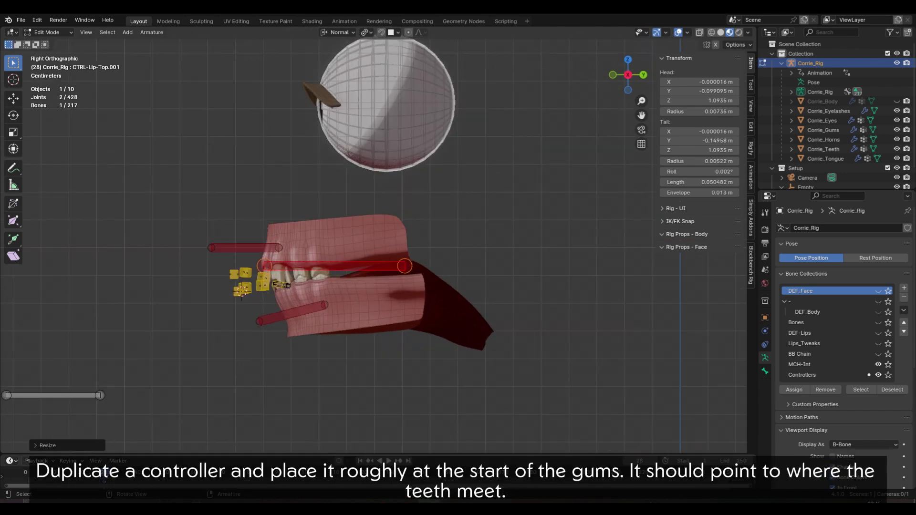
Step: Rotate the duplicated bone toward where the teeth meet and nudge it into place between the gums
key("r")
left_click(495, 287)
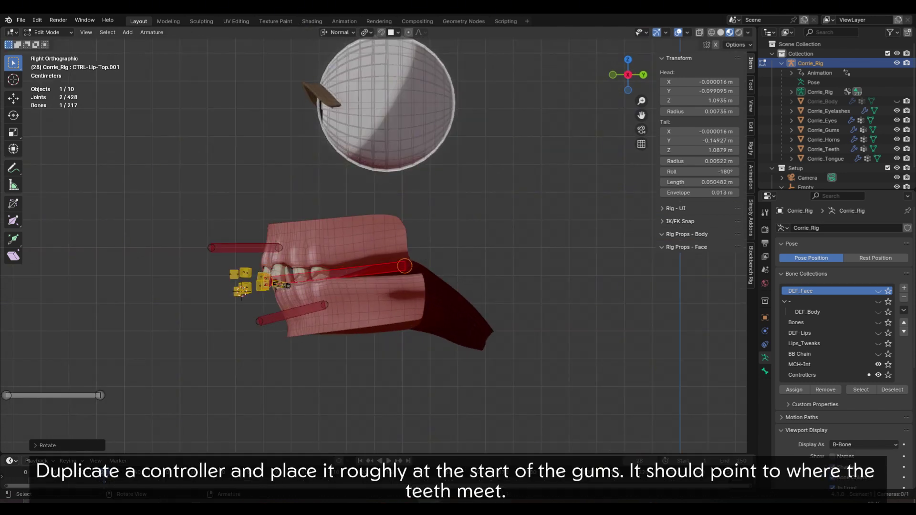
scroll(495, 287, "up", 5)
key("g")
left_click(496, 283)
Step: Set the duplicated bone's color to Default Colors
scroll(842, 334, "down", 10)
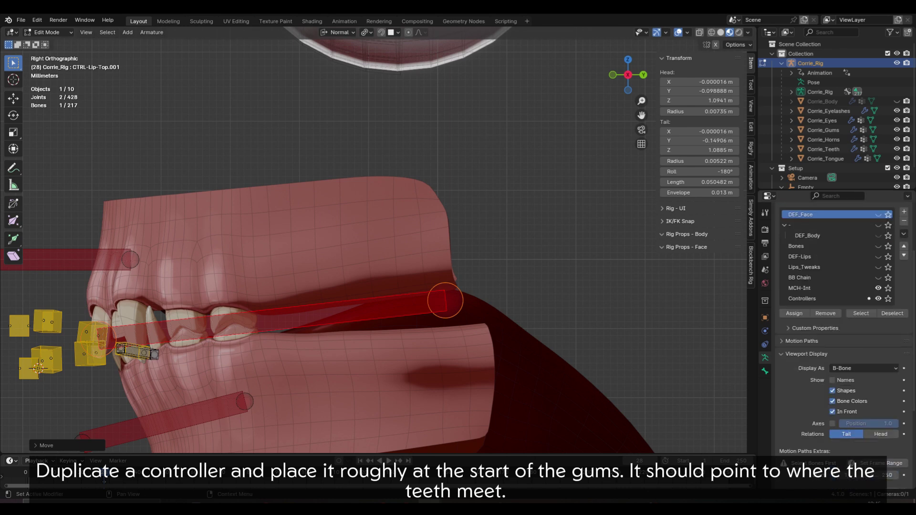
left_click(765, 371)
scroll(842, 372, "down", 10)
left_click(865, 467)
left_click(776, 350)
scroll(532, 233, "down", 3)
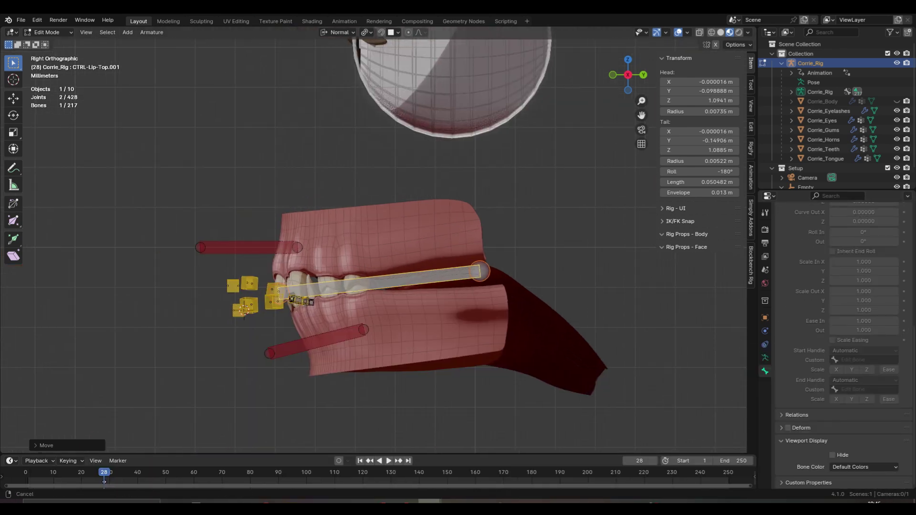
Step: Fine-tune the duplicated bone's rotation toward the teeth and rename it MCH-Prt-Mouth
key("r")
left_click(530, 238)
scroll(842, 373, "up", 10)
left_click(848, 228)
type("MCH-Prt")
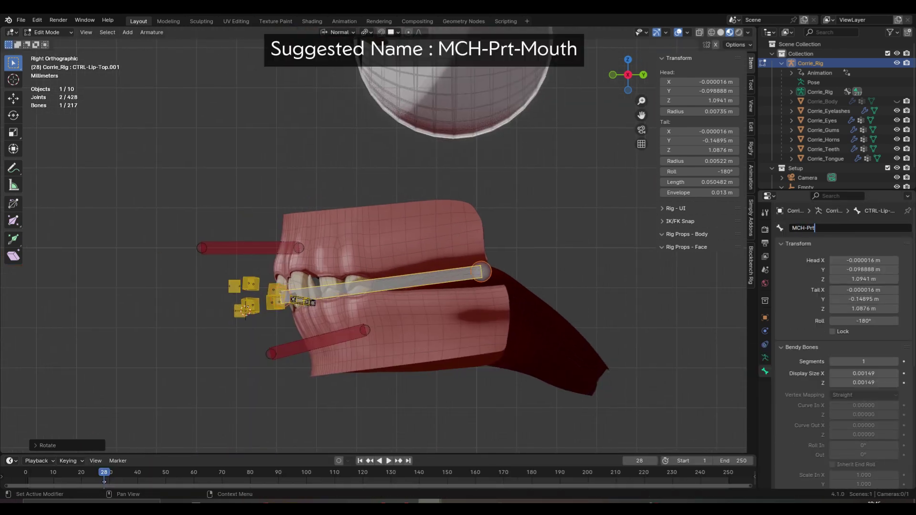
Step: Shorten MCH-Prt-Mouth to about 0.02 m and enlarge its B-Bone display size to about 0.0057
type("s")
left_click(503, 299)
key("ctrl+alt+s")
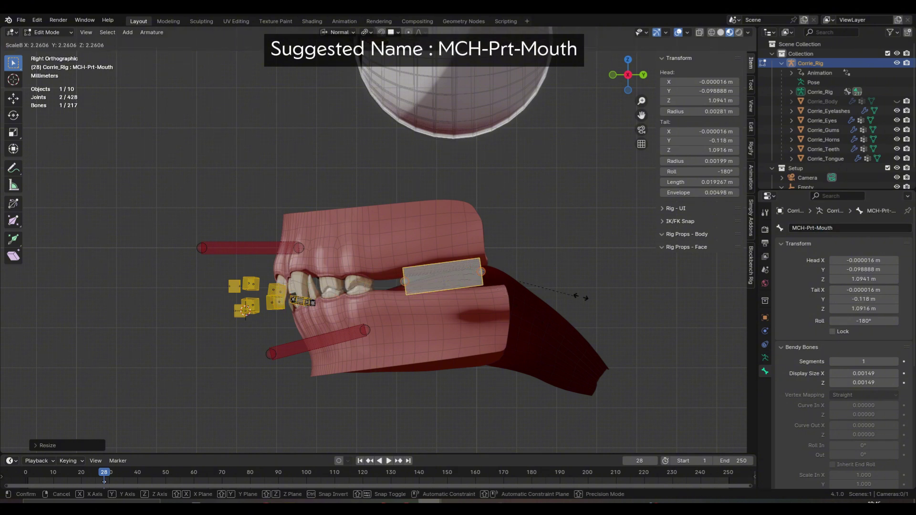
left_click(587, 297)
key("s")
left_click(548, 299)
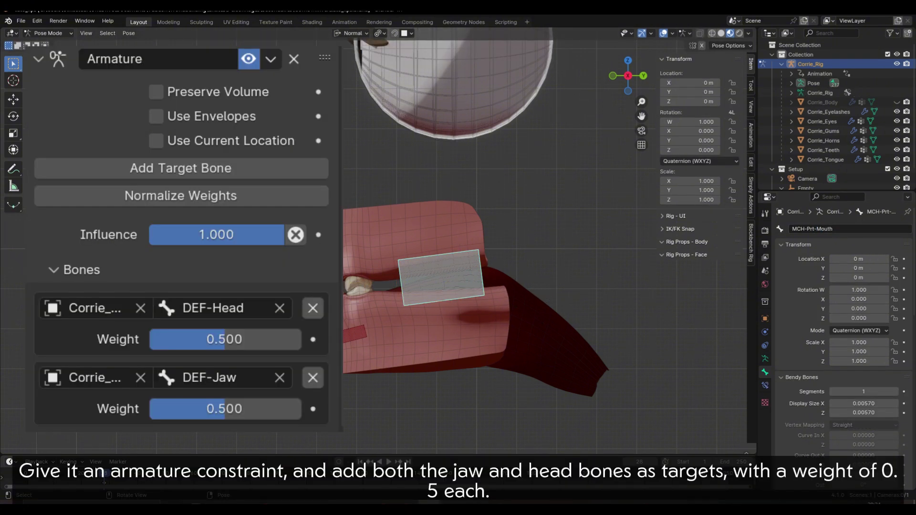
Step: Add an Armature constraint to MCH-Prt-Mouth with two targets, both set to Corrie_Rig
left_click(765, 385)
left_click(811, 229)
left_click(879, 265)
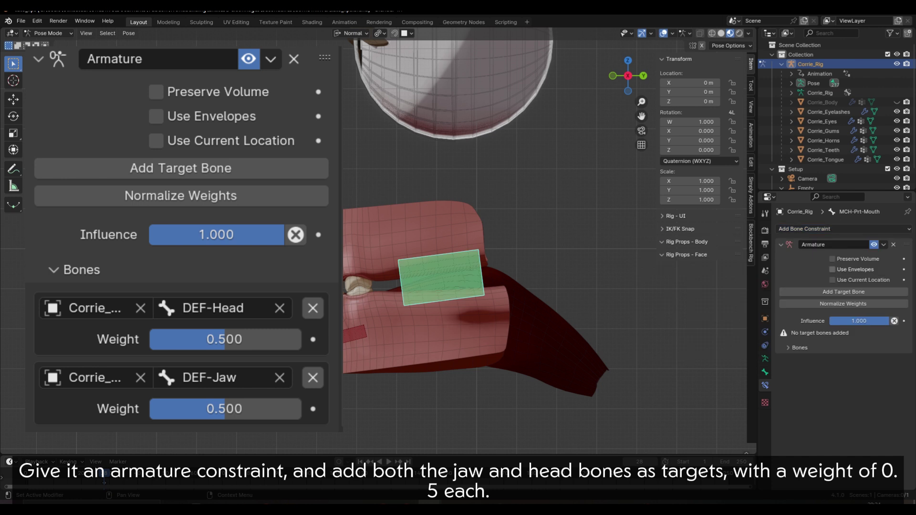
left_click(799, 336)
left_click(805, 353)
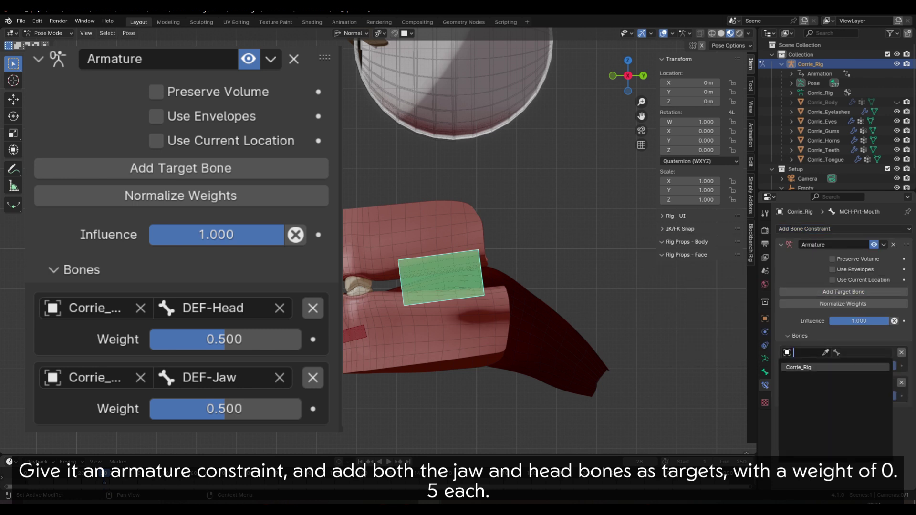
left_click(806, 367)
left_click(805, 382)
left_click(811, 397)
Step: Set the constraint's first target bone to DEF-Head and the second to DEF-Jaw
left_click(863, 352)
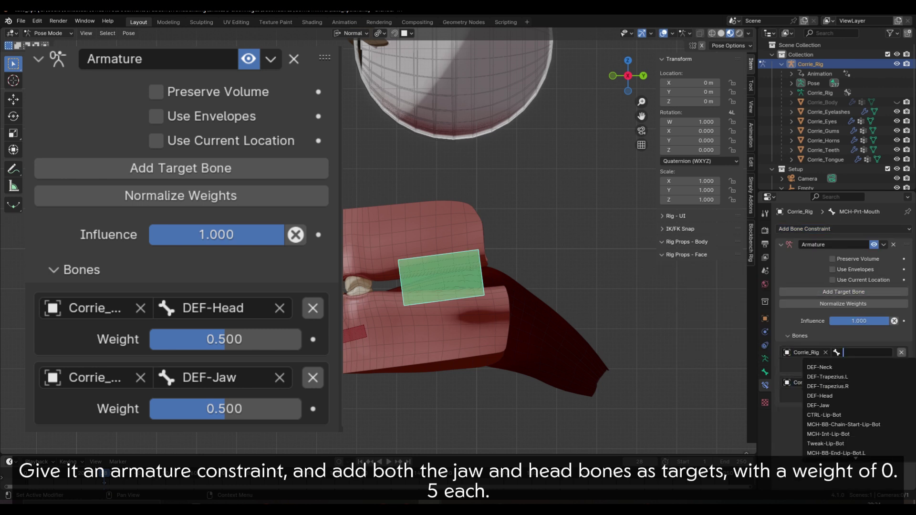
type("head")
key("Return")
left_click(864, 383)
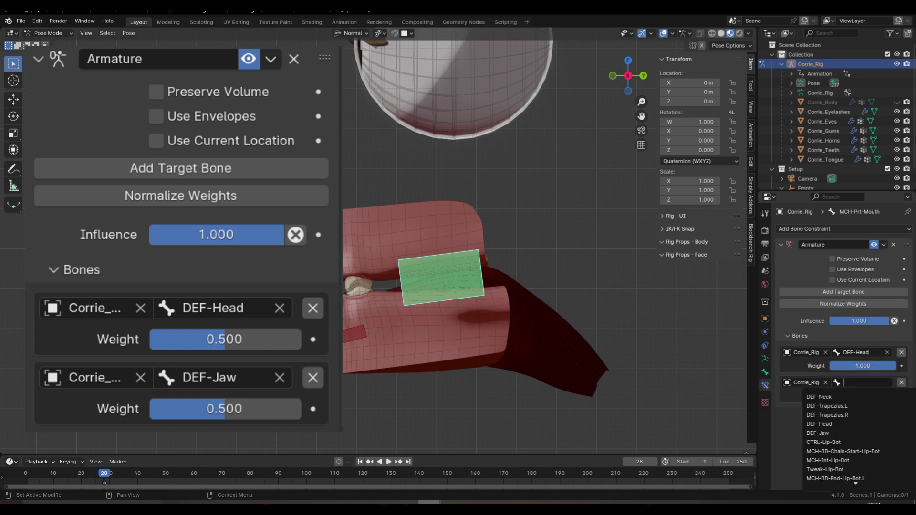
type("jaw")
key("Return")
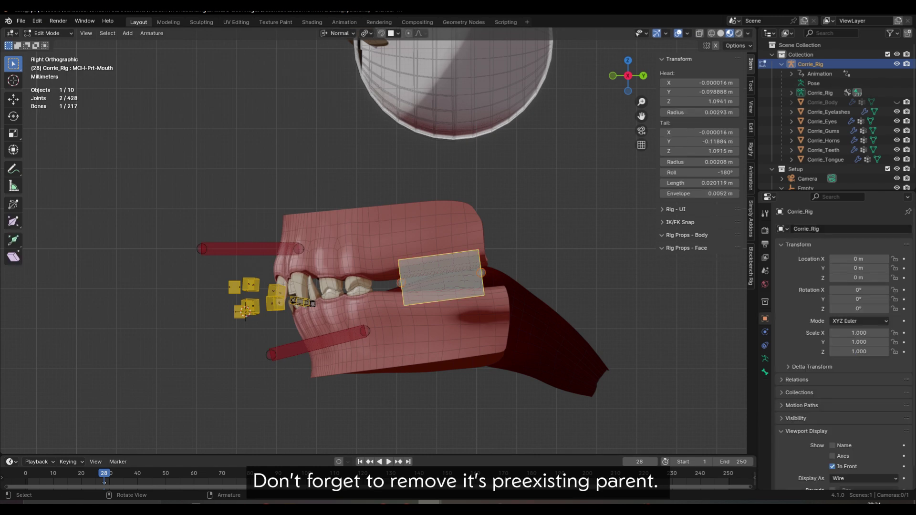
Step: Clear MCH-Prt-Mouth's existing parent and parent the yellow lip corner bones to MCH-Prt-Mouth
key("alt+p")
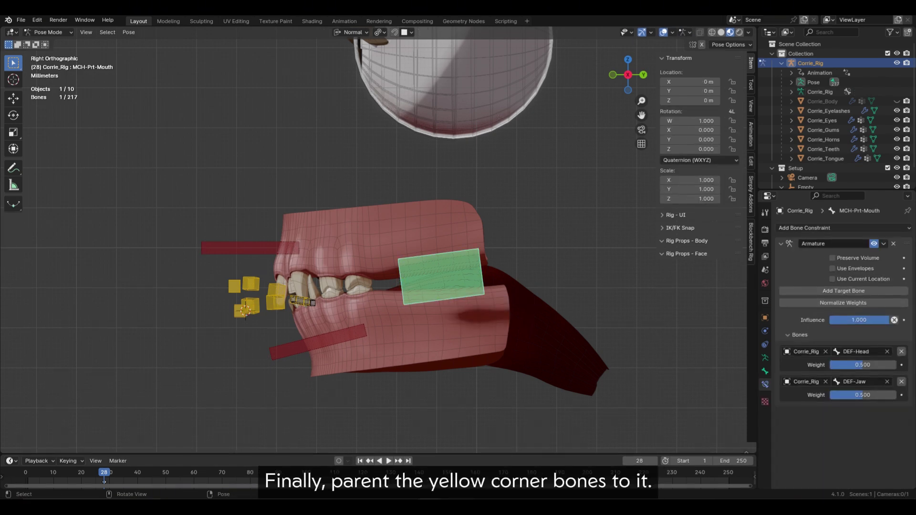
middle_click_drag(245, 311, 334, 305)
left_click(270, 299)
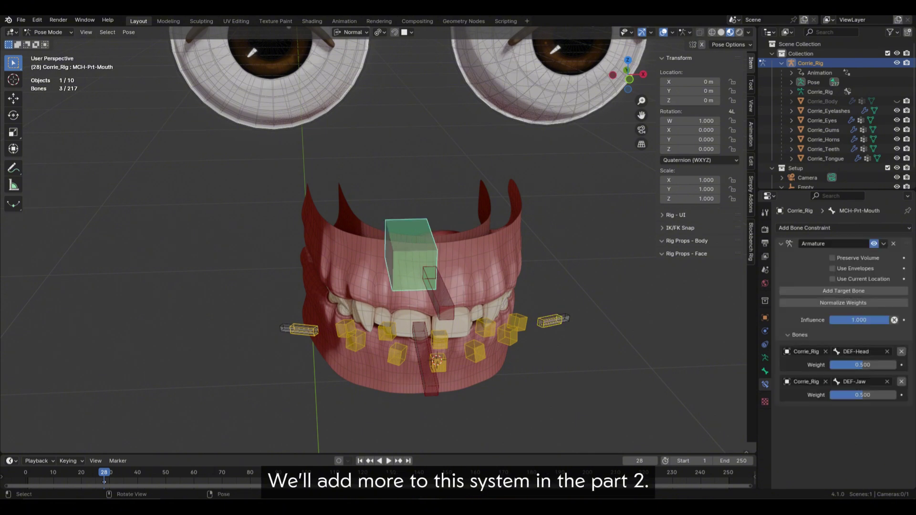
key("ctrl+p")
left_click(549, 258)
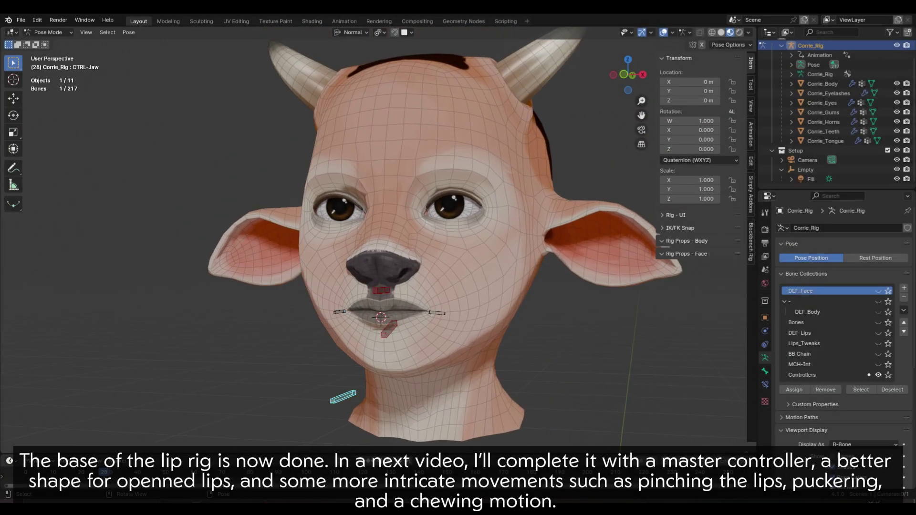
Step: Test opening the mouth by lowering CTRL-Jaw about 0.036 m and rotating CTRL-Lip-Bot around the global X axis
key("g")
left_click(341, 443)
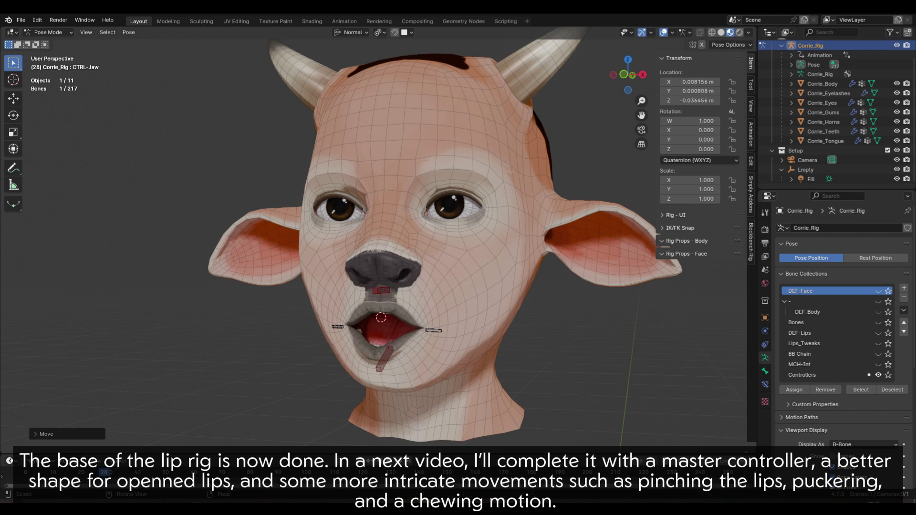
left_click(384, 359)
key("g")
key("Escape")
key("r")
key("x")
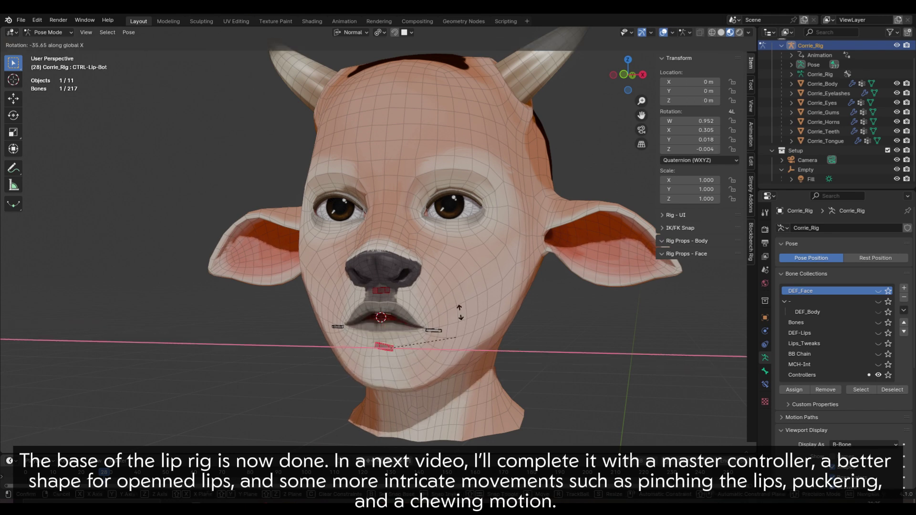
left_click(456, 279)
Step: Rotate CTRL-Lip-Top around the global X axis to lift the upper lip, and shift the jaw controller slightly sideways
left_click(381, 291)
key("r")
key("x")
left_click(463, 272)
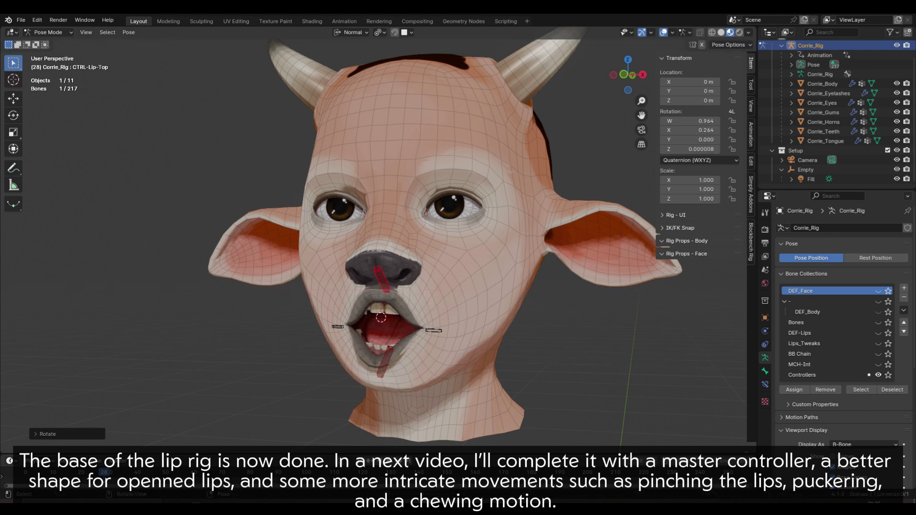
scroll(458, 275, "down", 2)
left_click(345, 389)
key("g")
scroll(405, 329, "up", 2)
Step: Move the left and right lip corner controllers inward to narrow the open mouth
left_click(432, 331)
key("g")
left_click(423, 333)
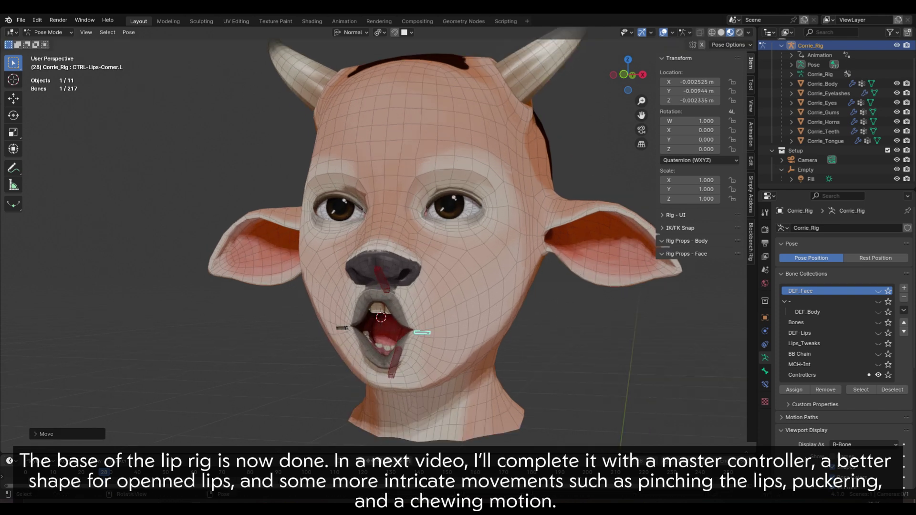
left_click(338, 328)
key("g")
left_click(348, 329)
Step: Clear the location and rotation of all face controllers to restore the rest pose
key("a")
key("alt+g")
key("alt+r")
Step: Rotate CTRL-Lips-Corner.L upward and move it up and outward to form one side of a smile
left_click(436, 311)
key("r")
left_click(438, 308)
key("g")
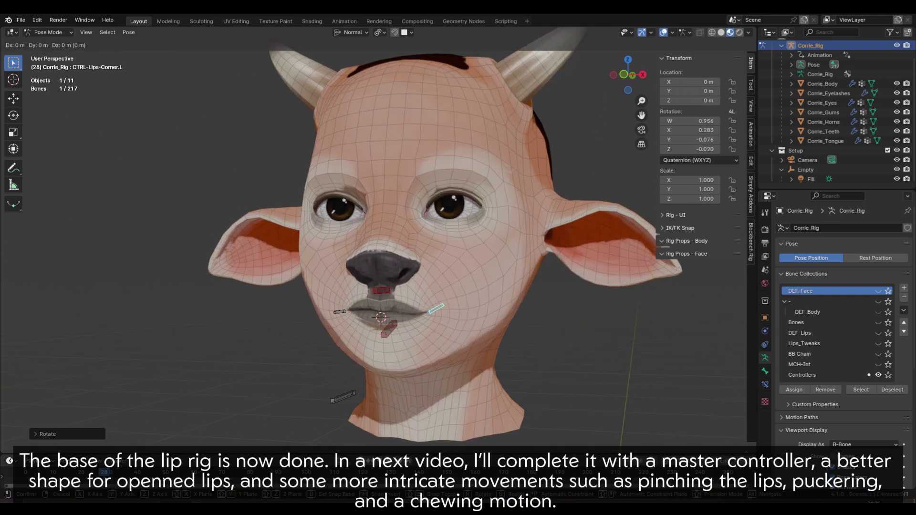
left_click(450, 300)
Step: Rotate CTRL-Lips-Corner.R and move it up and outward to match the smile on the other side
left_click(339, 312)
key("r")
left_click(339, 307)
key("g")
left_click(336, 301)
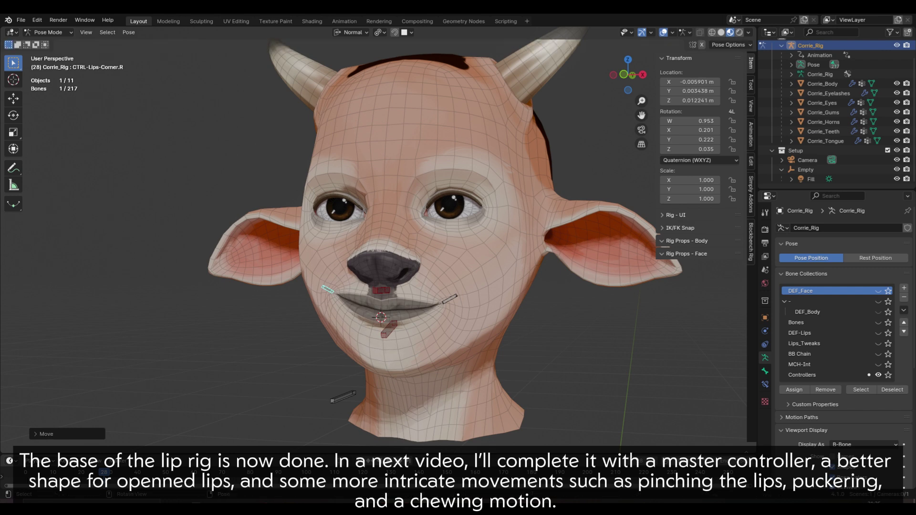
key("g")
key("Escape")
Step: Rotate CTRL-Lip-Top around global X to bare the upper teeth, and move CTRL-Lip-Bot down about 0.0034 m
left_click(382, 290)
key("r")
key("x")
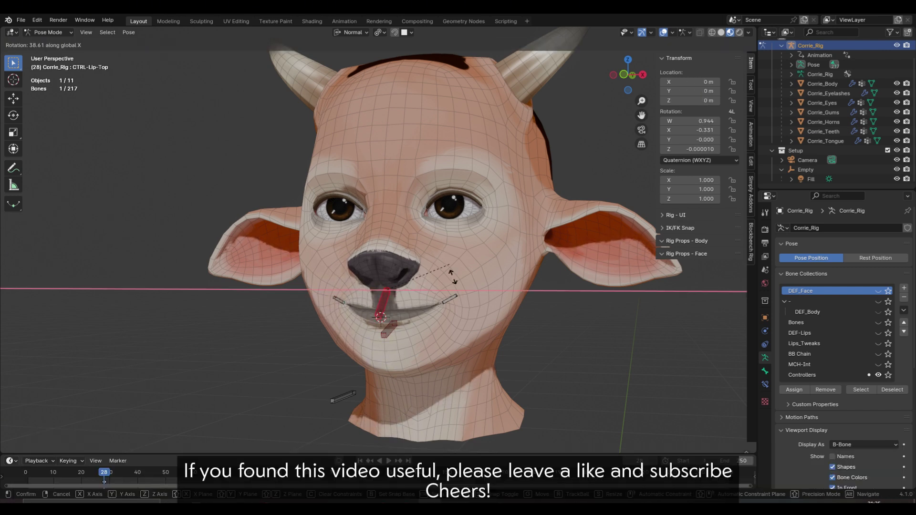
key("Return")
key("g")
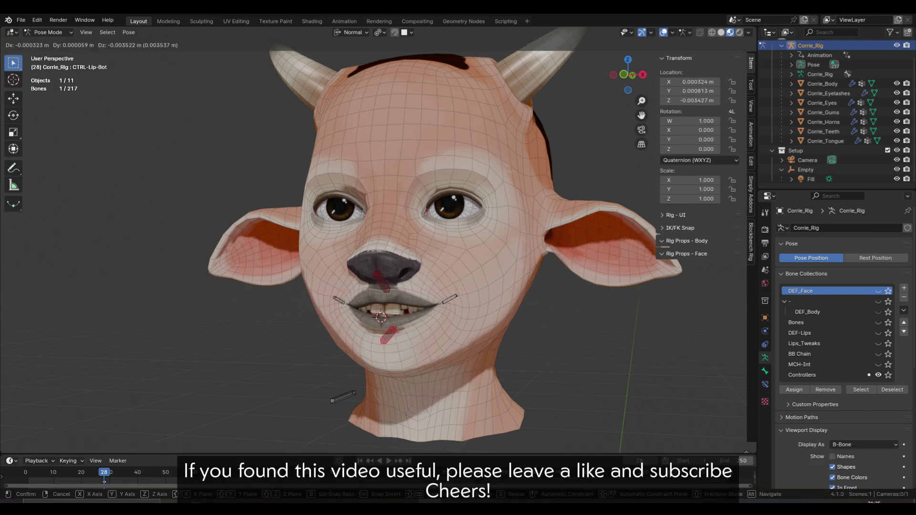
left_click(389, 334)
Step: Raise the left lip corner controller slightly and lower CTRL-Jaw about 0.012 m along the global Z axis
left_click(450, 300)
key("g")
left_click(452, 292)
left_click(343, 397)
key("g")
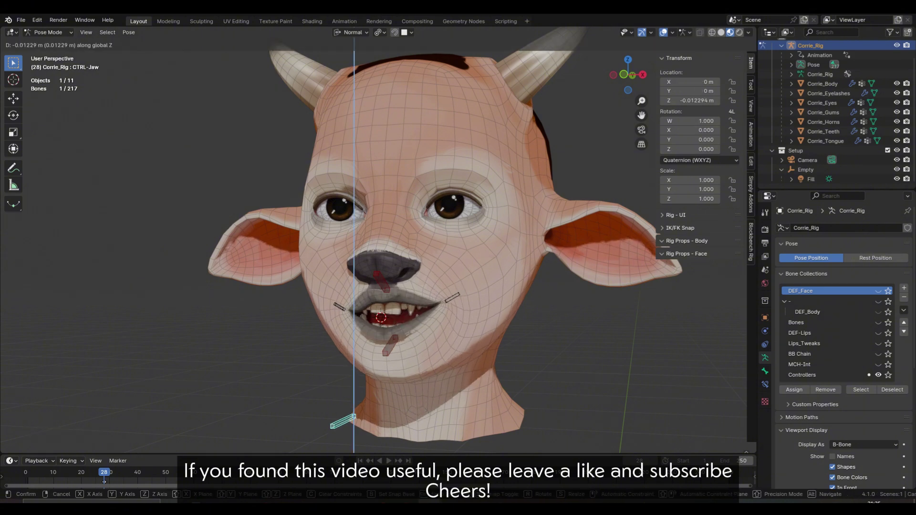